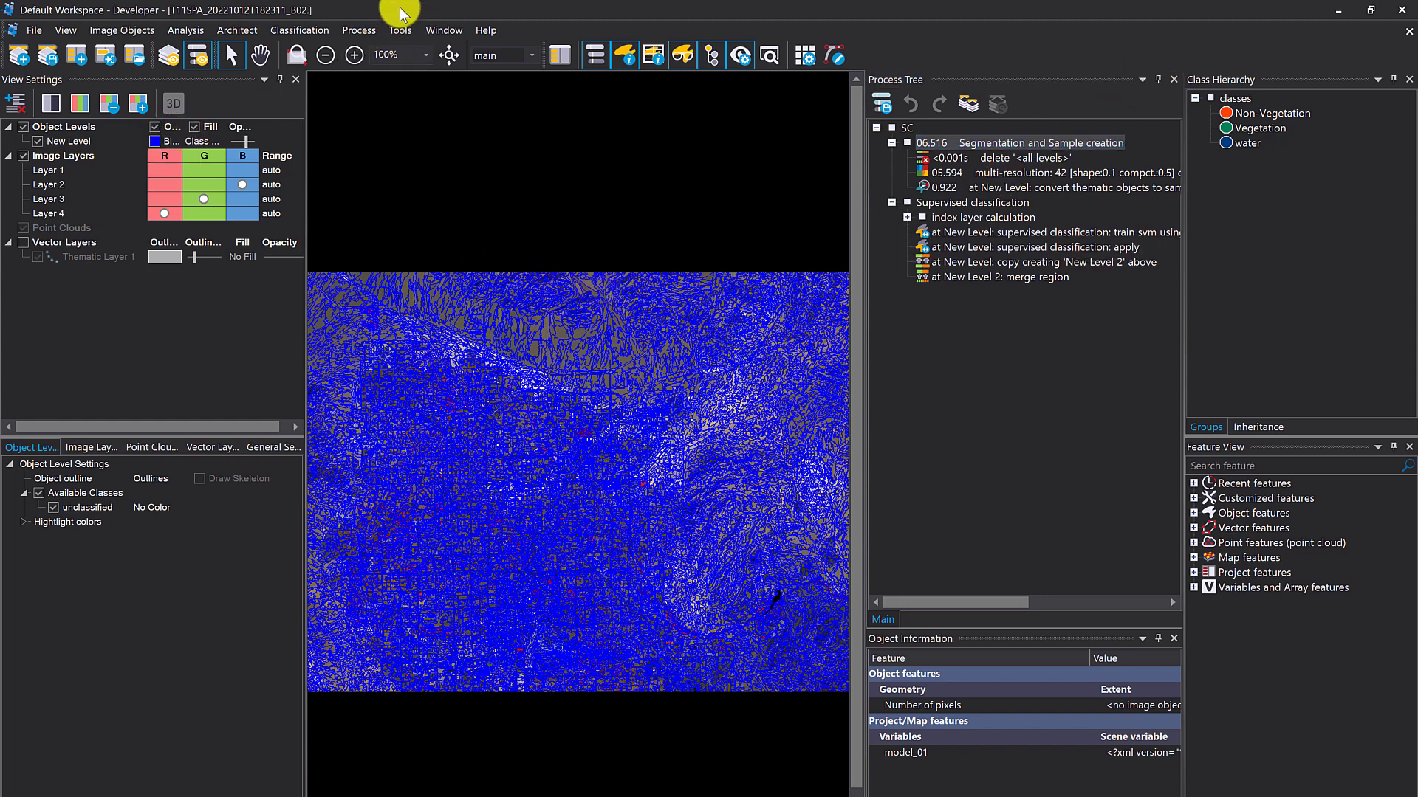
# Step: Open the 2D Feature Space Plot and move its window aside so the segmented image is uncovered
pyautogui.click(401, 31)
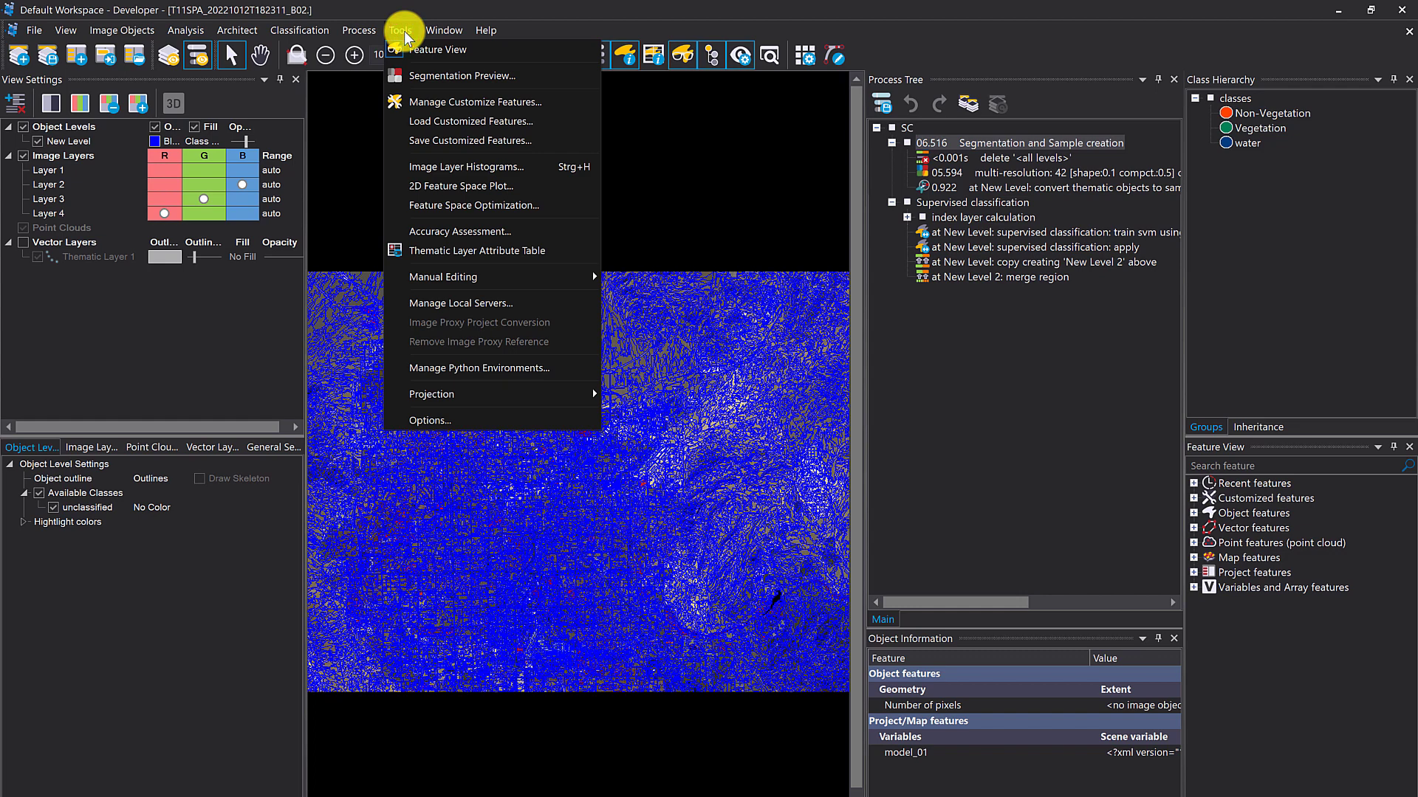
pyautogui.click(543, 197)
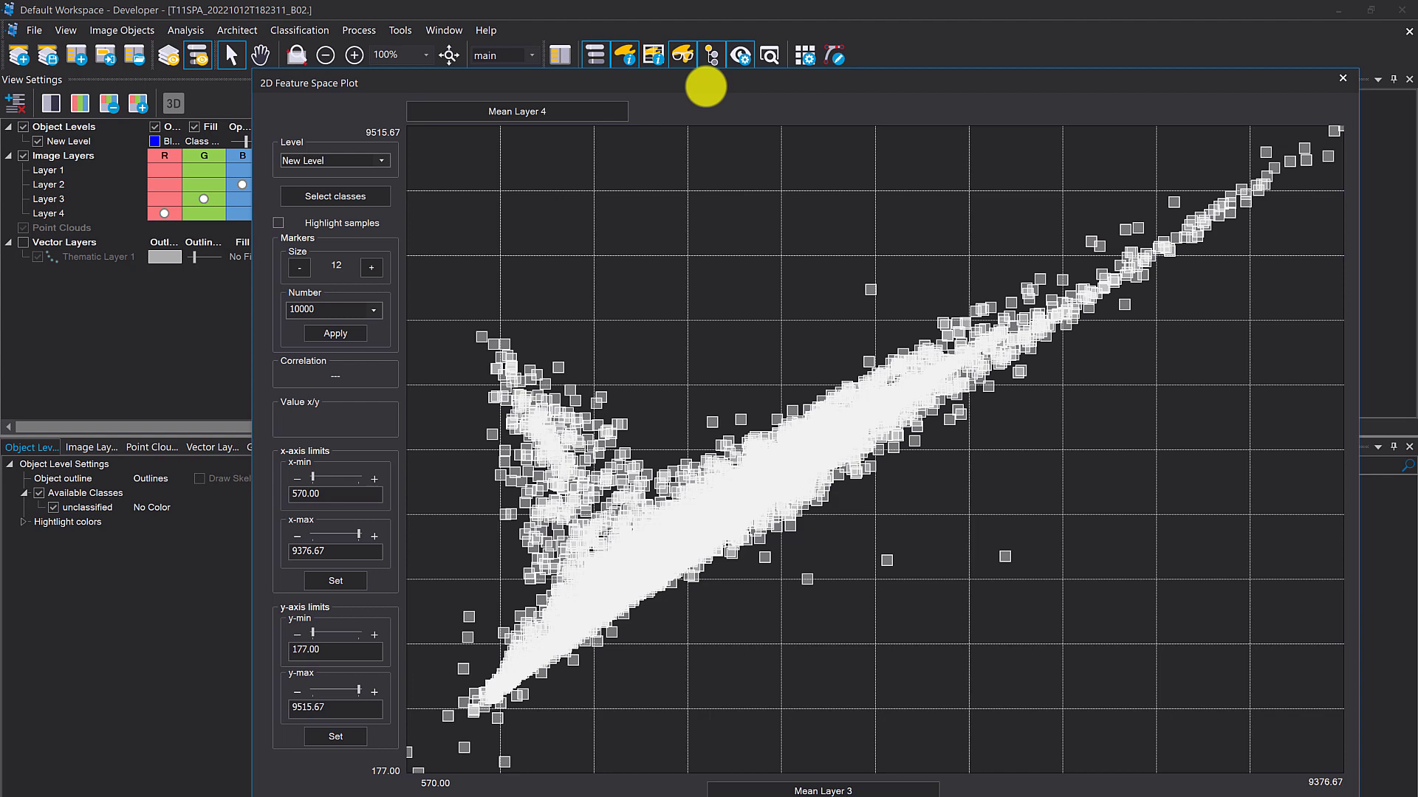
pyautogui.moveTo(680, 84); pyautogui.dragTo(649, 66)
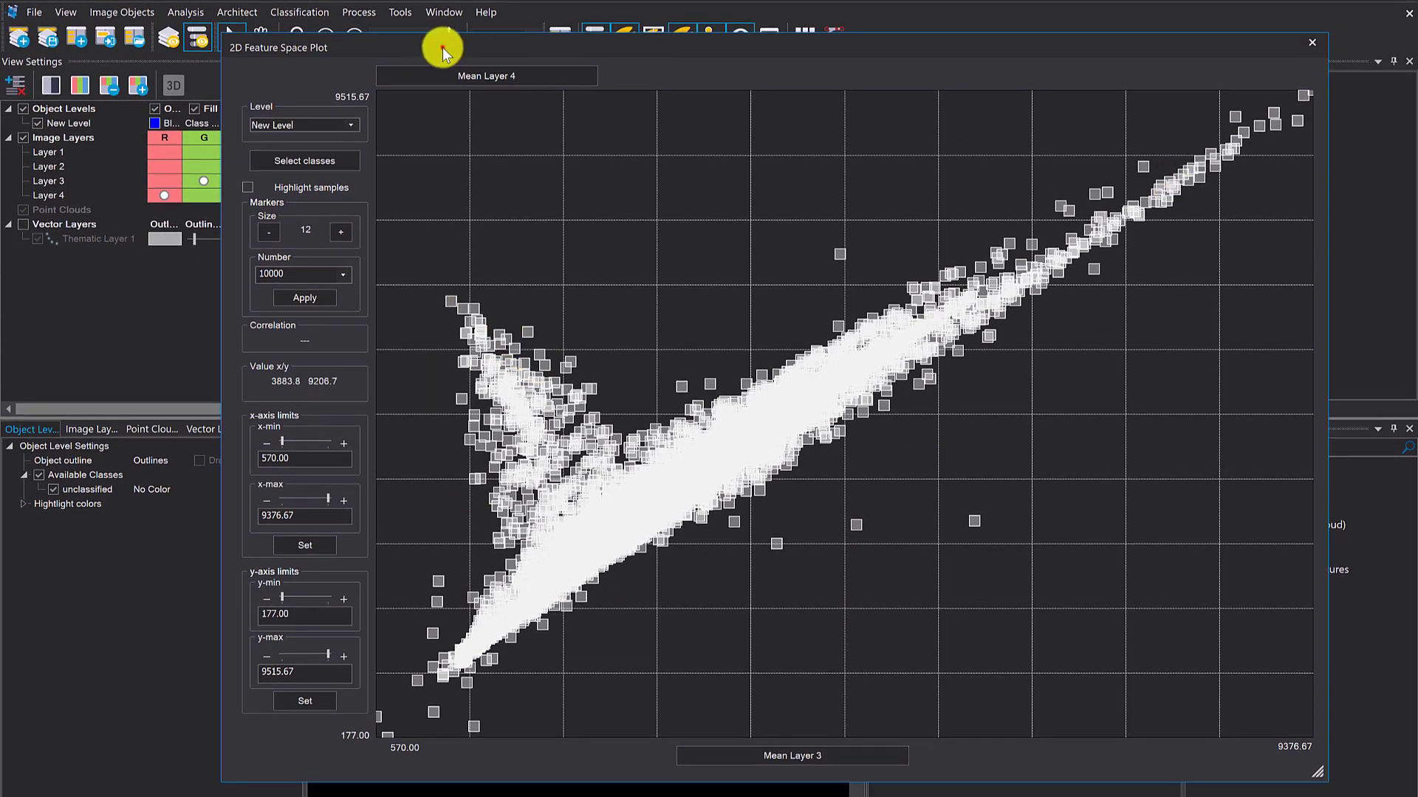
pyautogui.moveTo(442, 47); pyautogui.dragTo(781, 90)
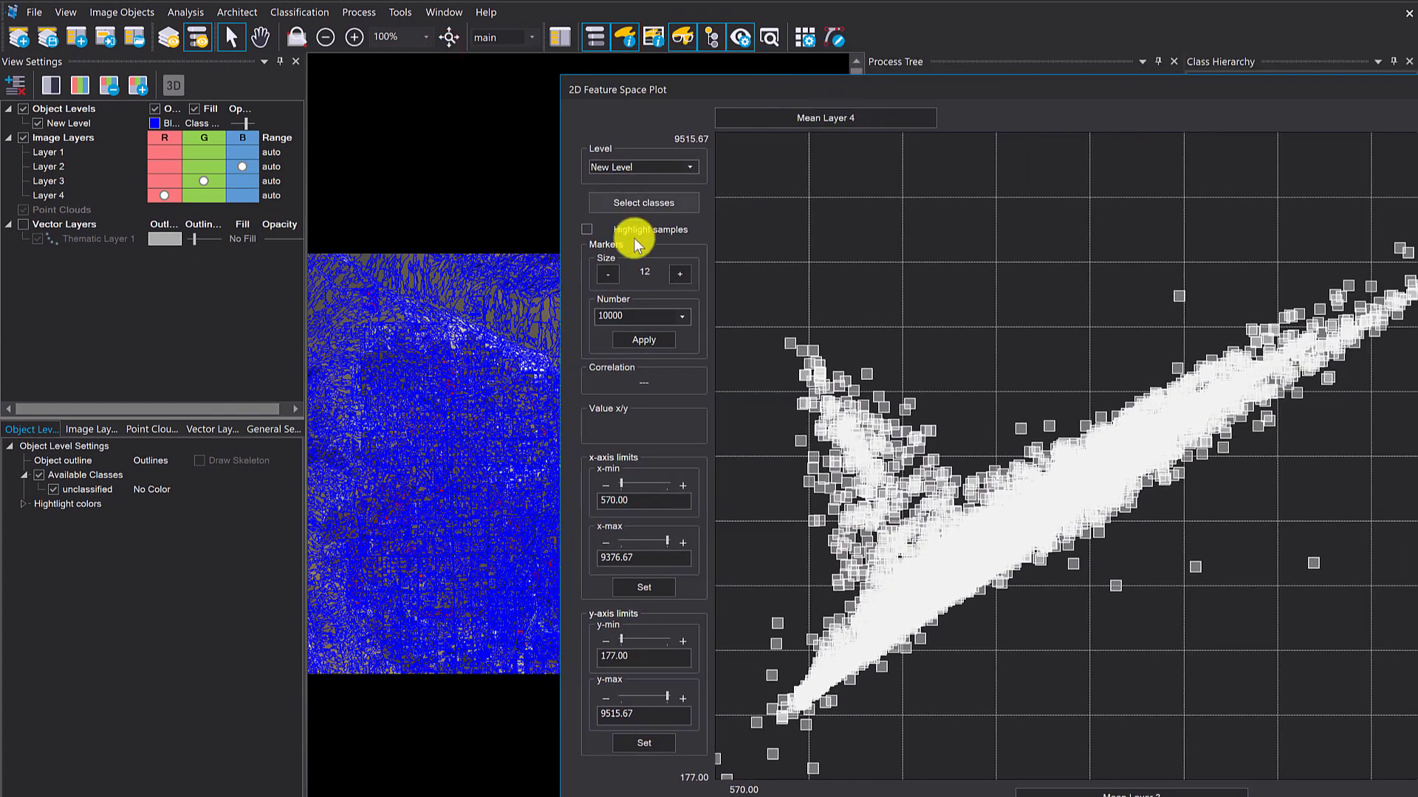
# Step: Replot the feature space with the number of markers set to 1000, and again with 100000
pyautogui.doubleClick(627, 316)
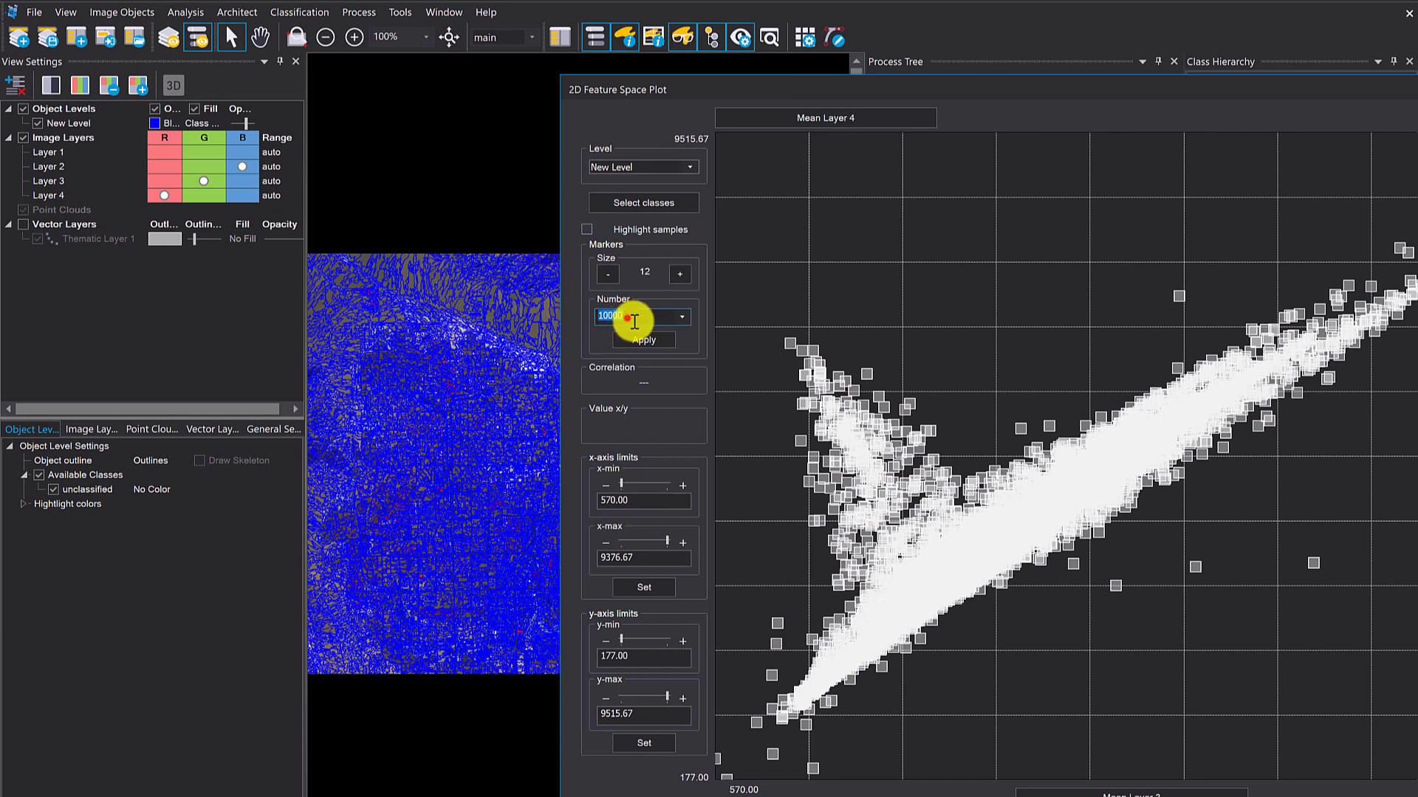
pyautogui.click(643, 314)
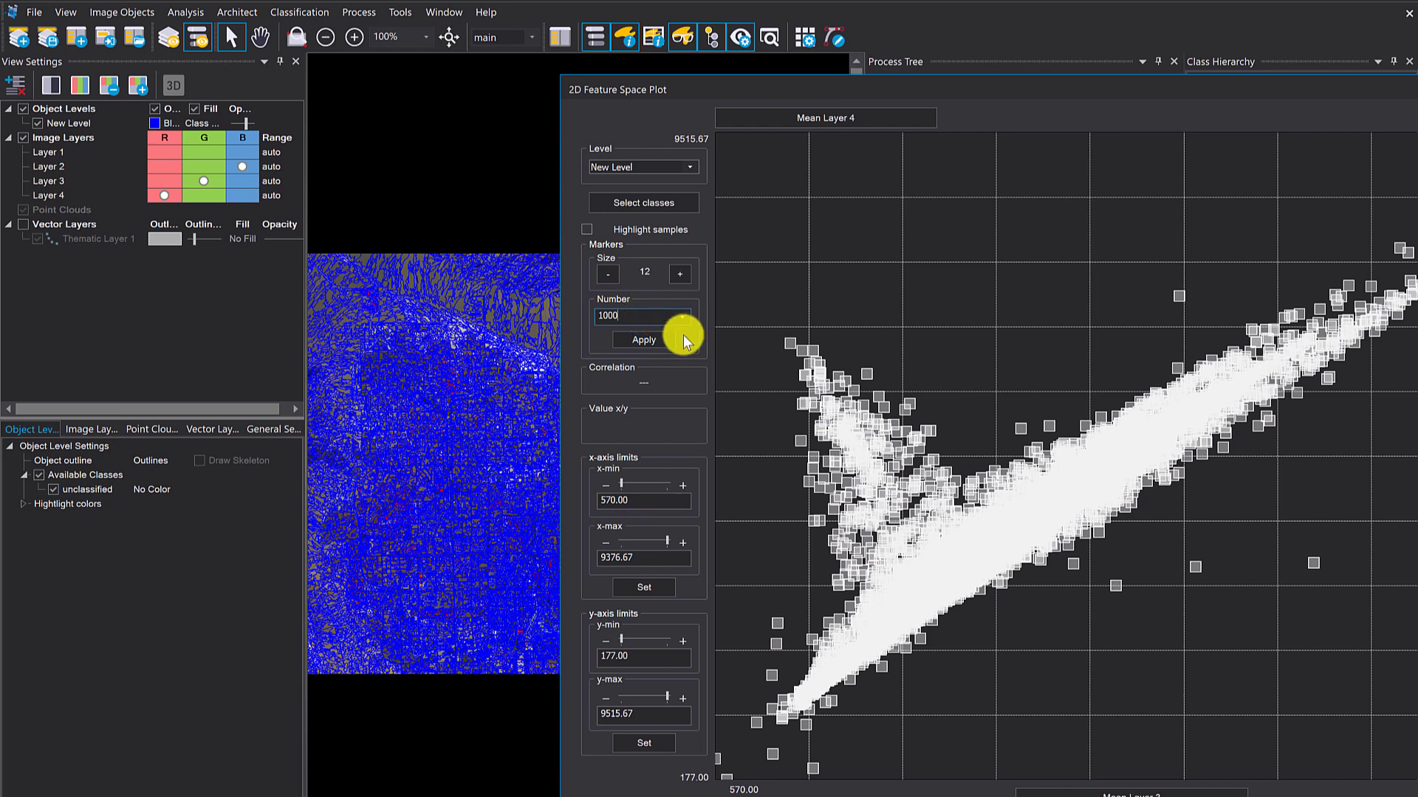
pyautogui.click(655, 340)
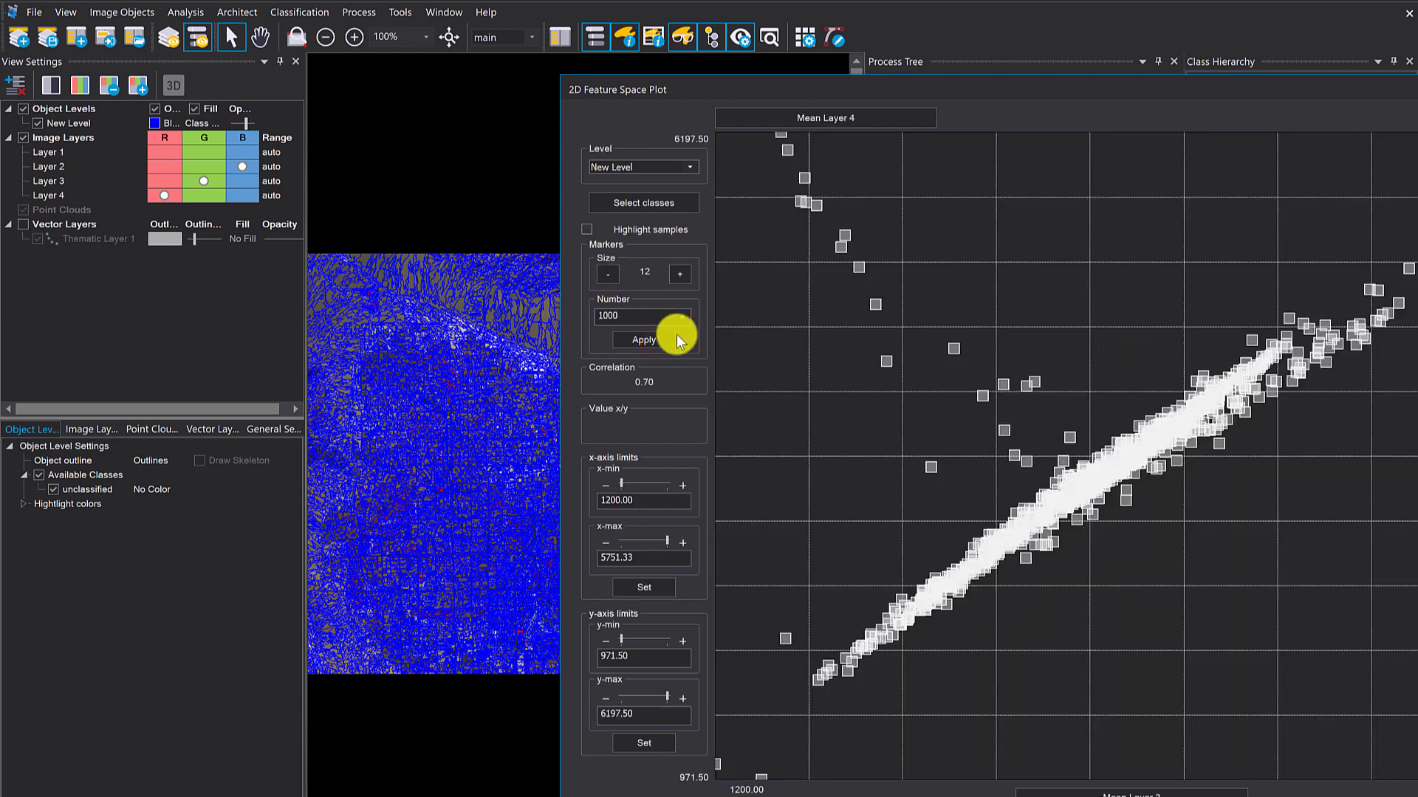
pyautogui.click(649, 316)
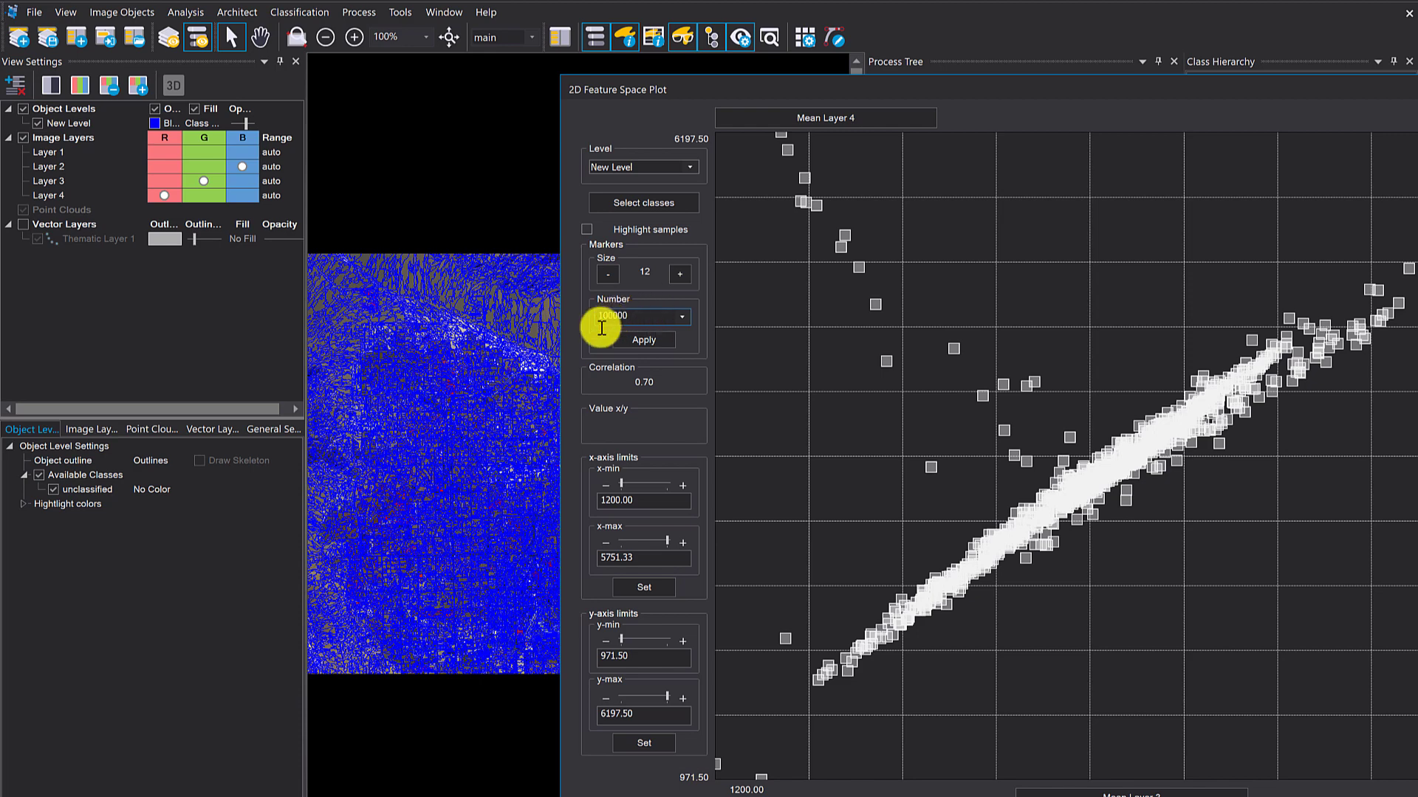
pyautogui.click(621, 342)
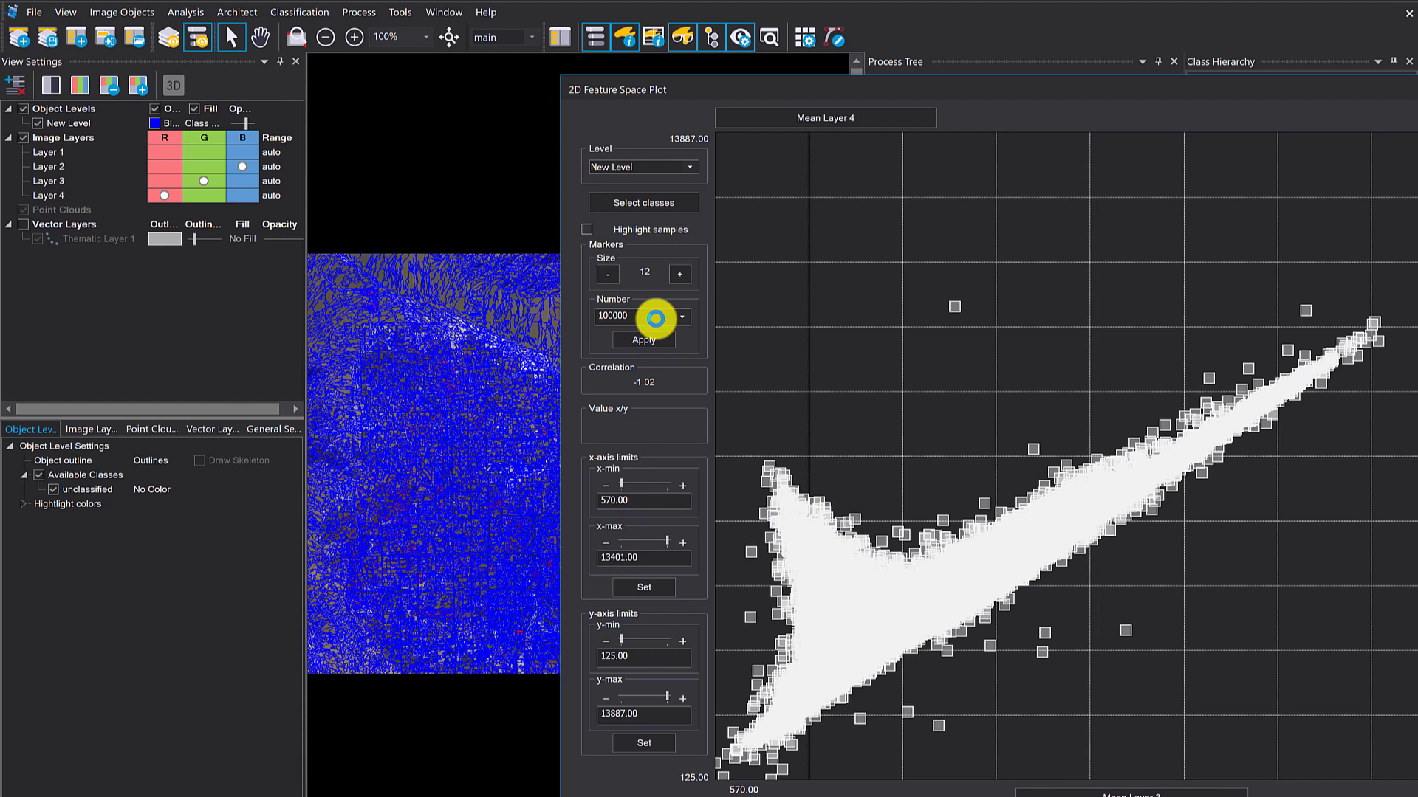
# Step: Set the number of markers in the feature space plot to 10000 and apply it
pyautogui.doubleClick(657, 319)
pyautogui.click(668, 314)
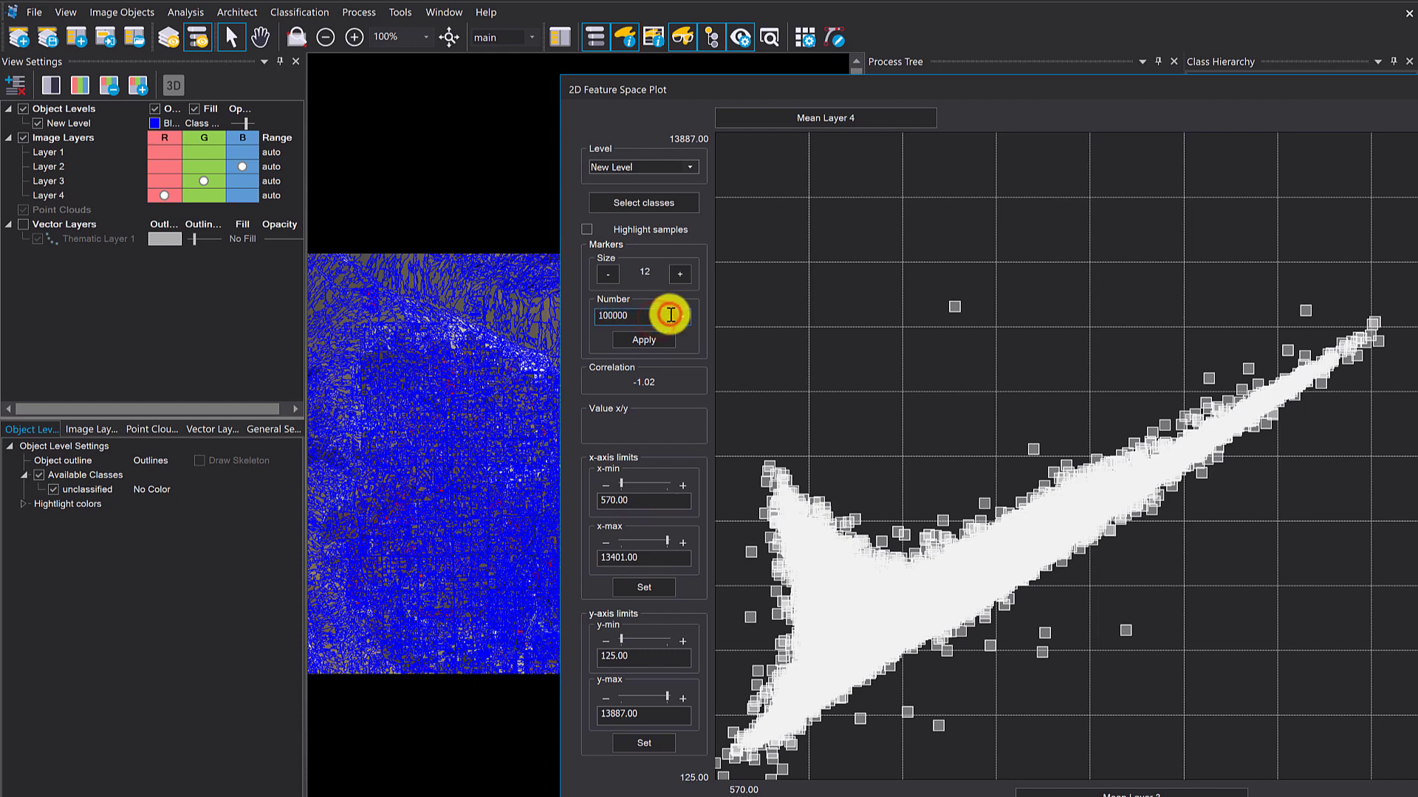
pyautogui.press('BackSpace')
pyautogui.click(650, 336)
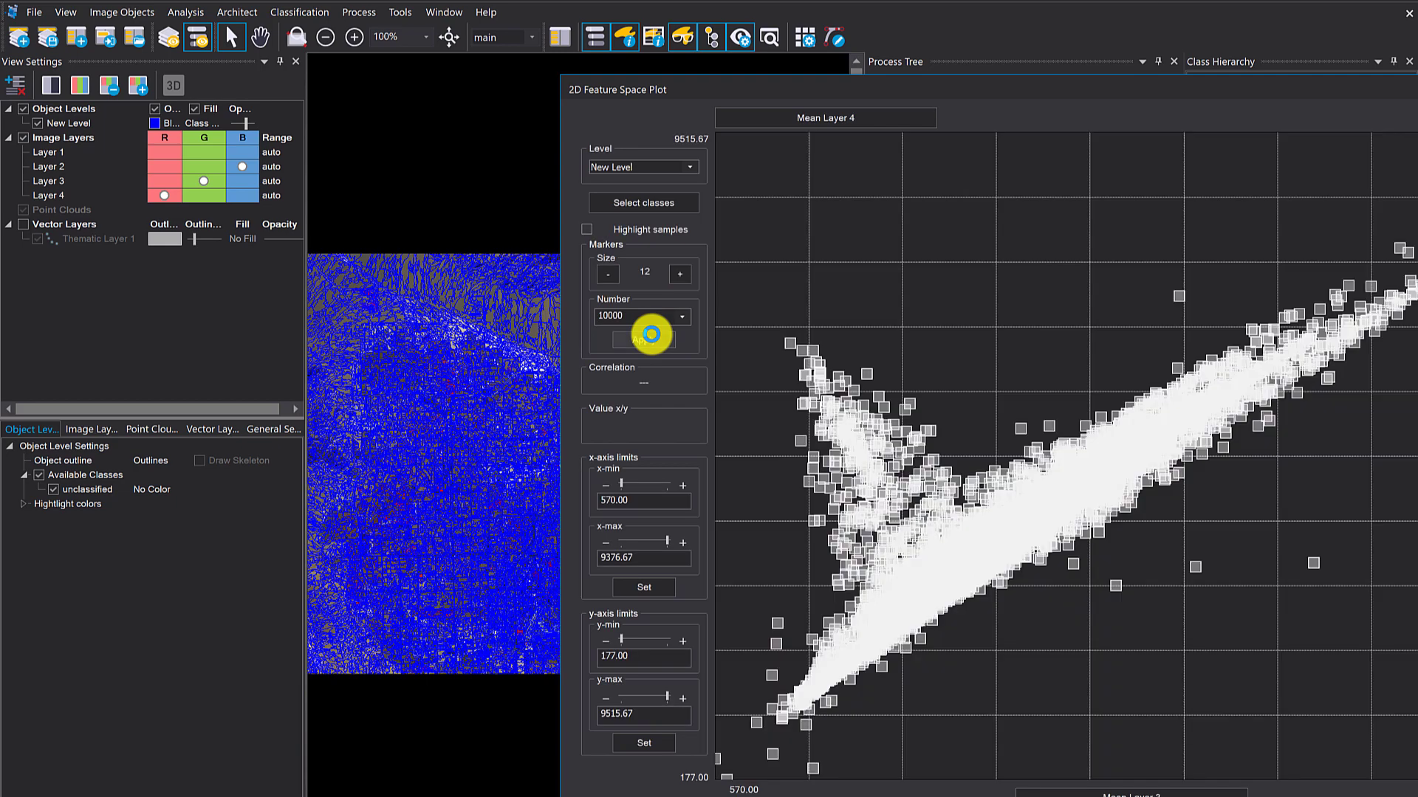
pyautogui.doubleClick(684, 322)
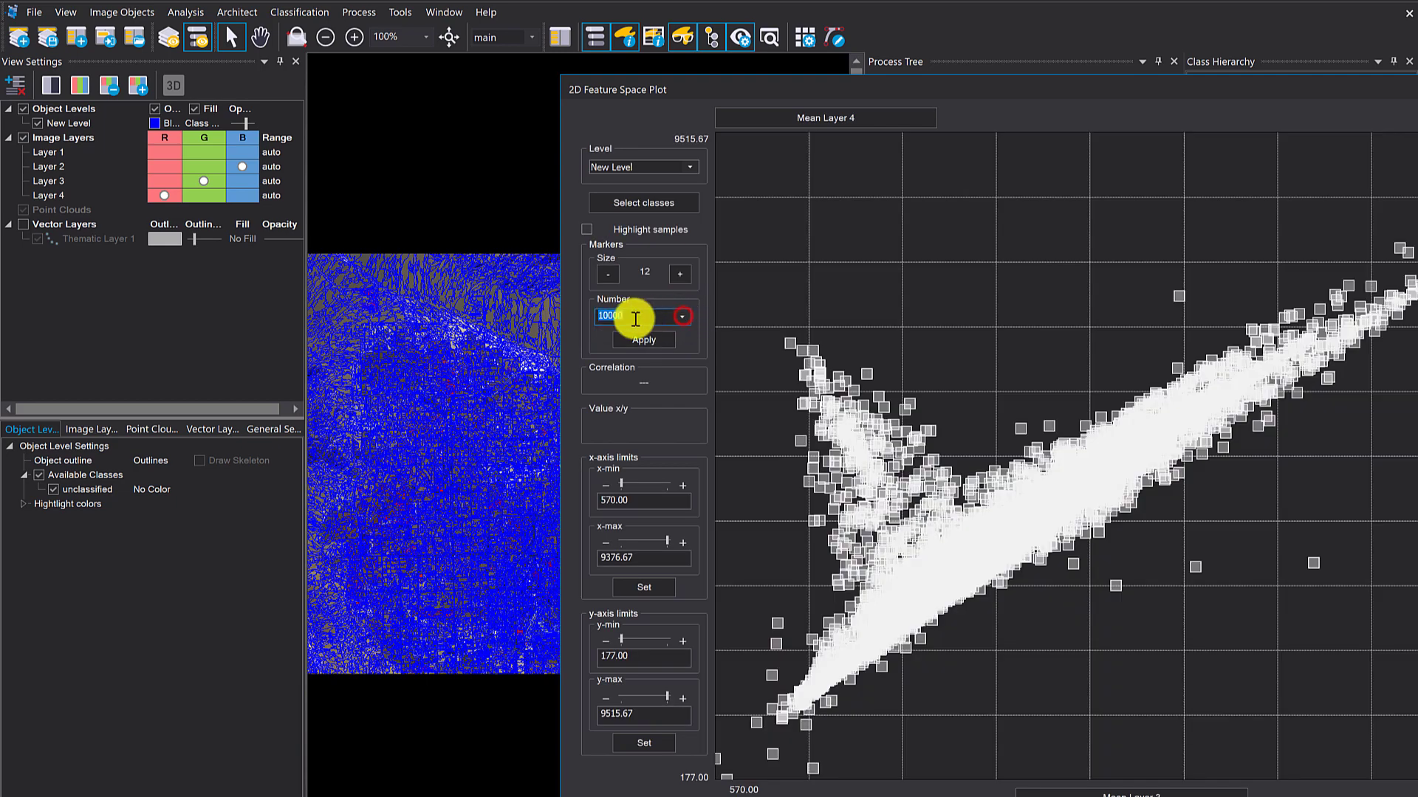
pyautogui.click(684, 318)
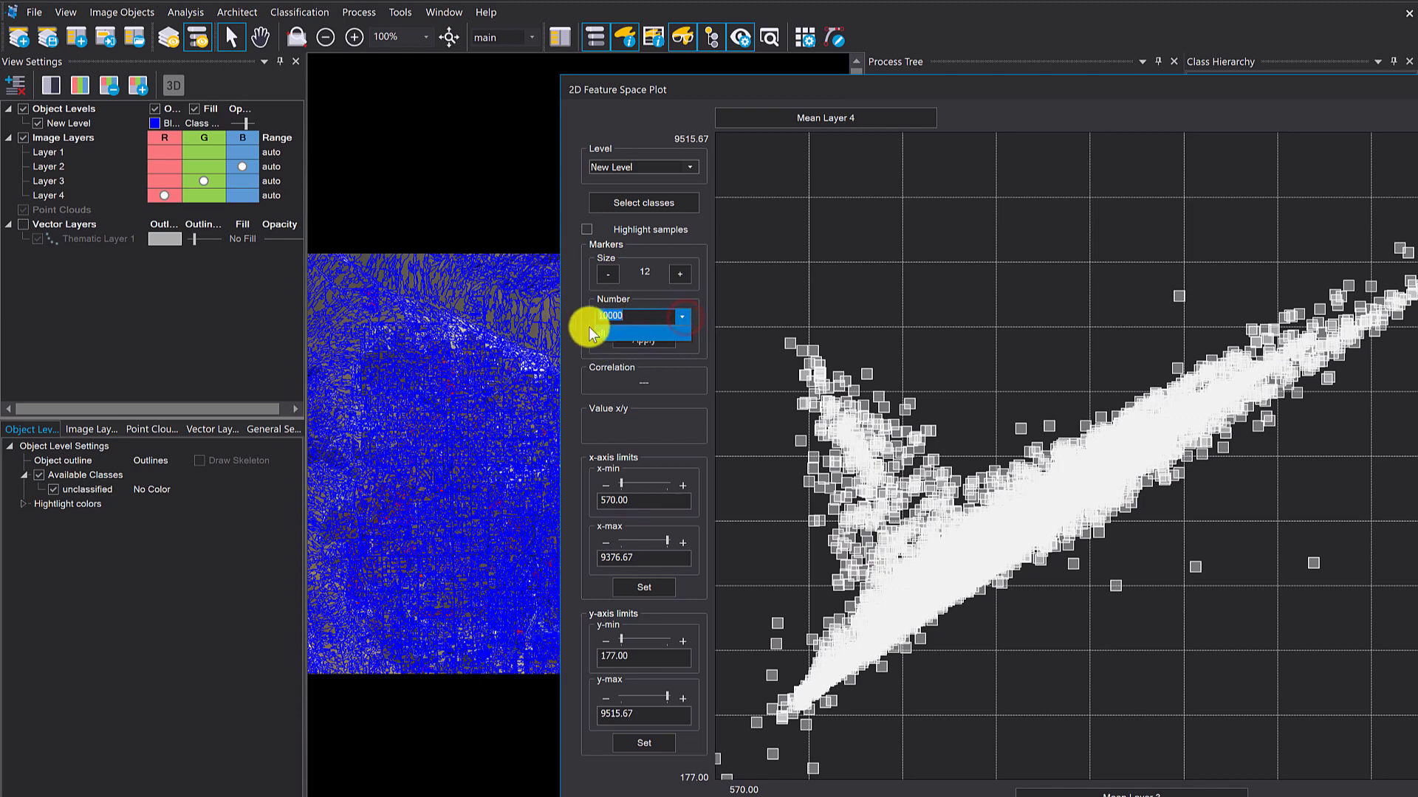
pyautogui.click(586, 317)
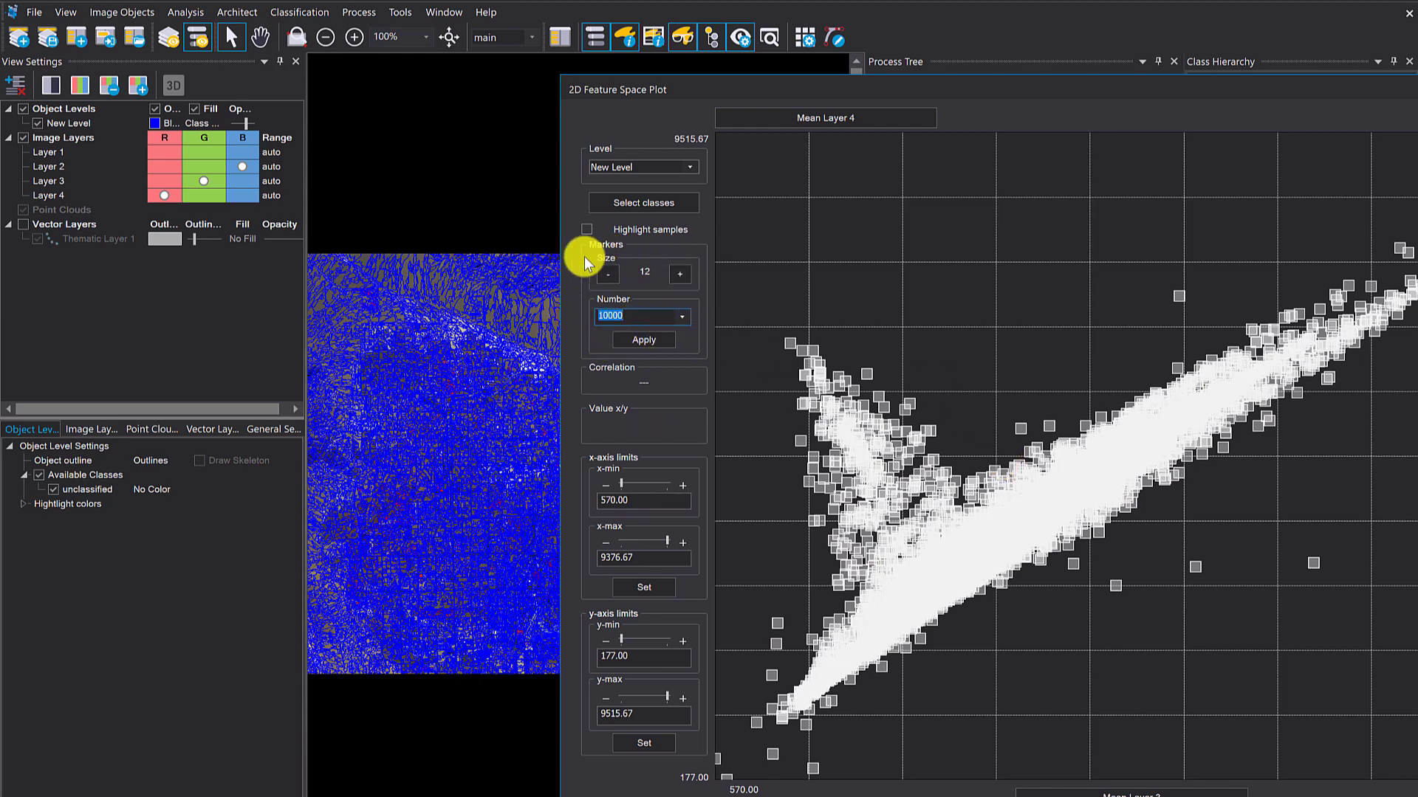
# Step: Reduce the marker size in the feature space plot to 1
pyautogui.click(608, 275)
pyautogui.click(608, 275)
pyautogui.click(610, 278)
pyautogui.click(610, 279)
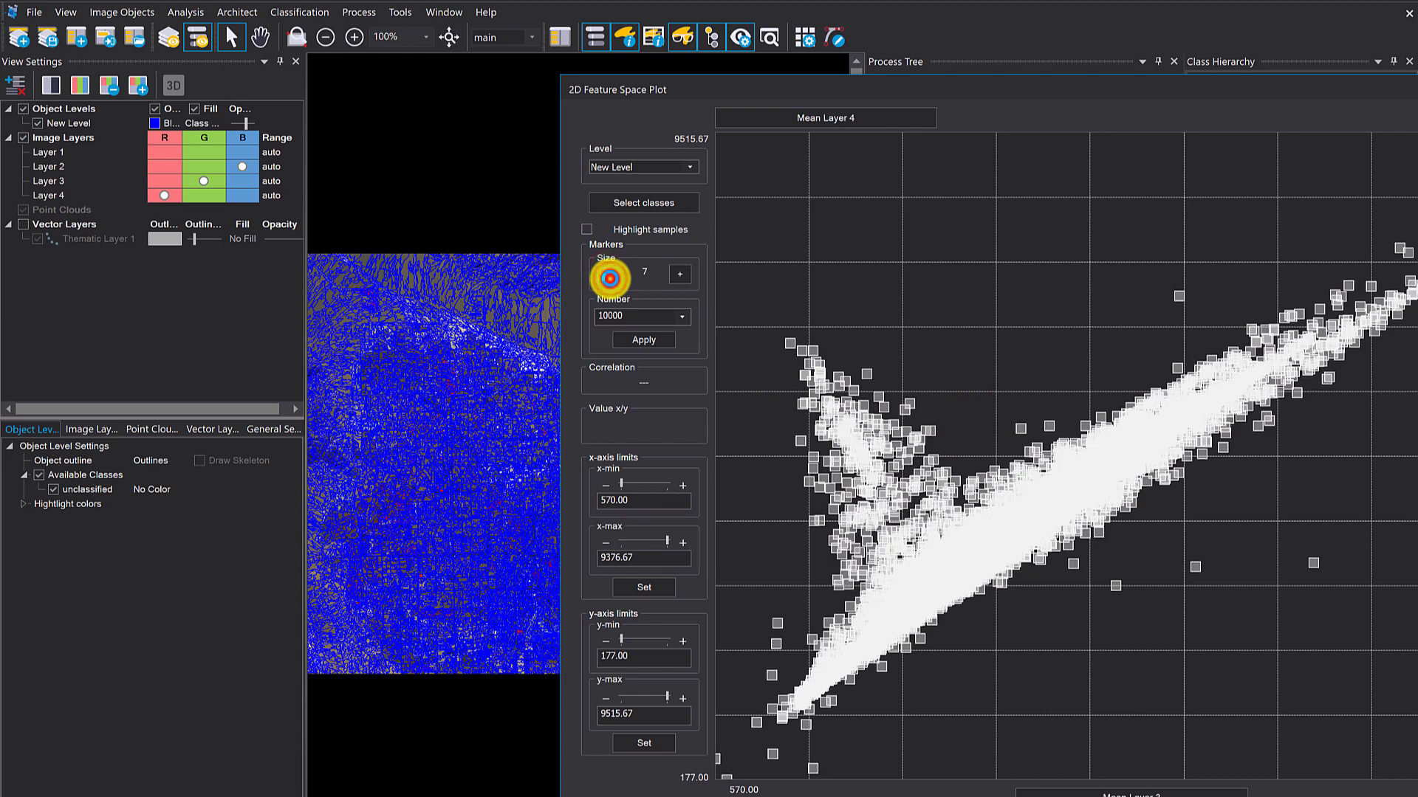
pyautogui.click(610, 279)
pyautogui.click(609, 278)
pyautogui.click(609, 278)
pyautogui.click(609, 278)
pyautogui.click(610, 278)
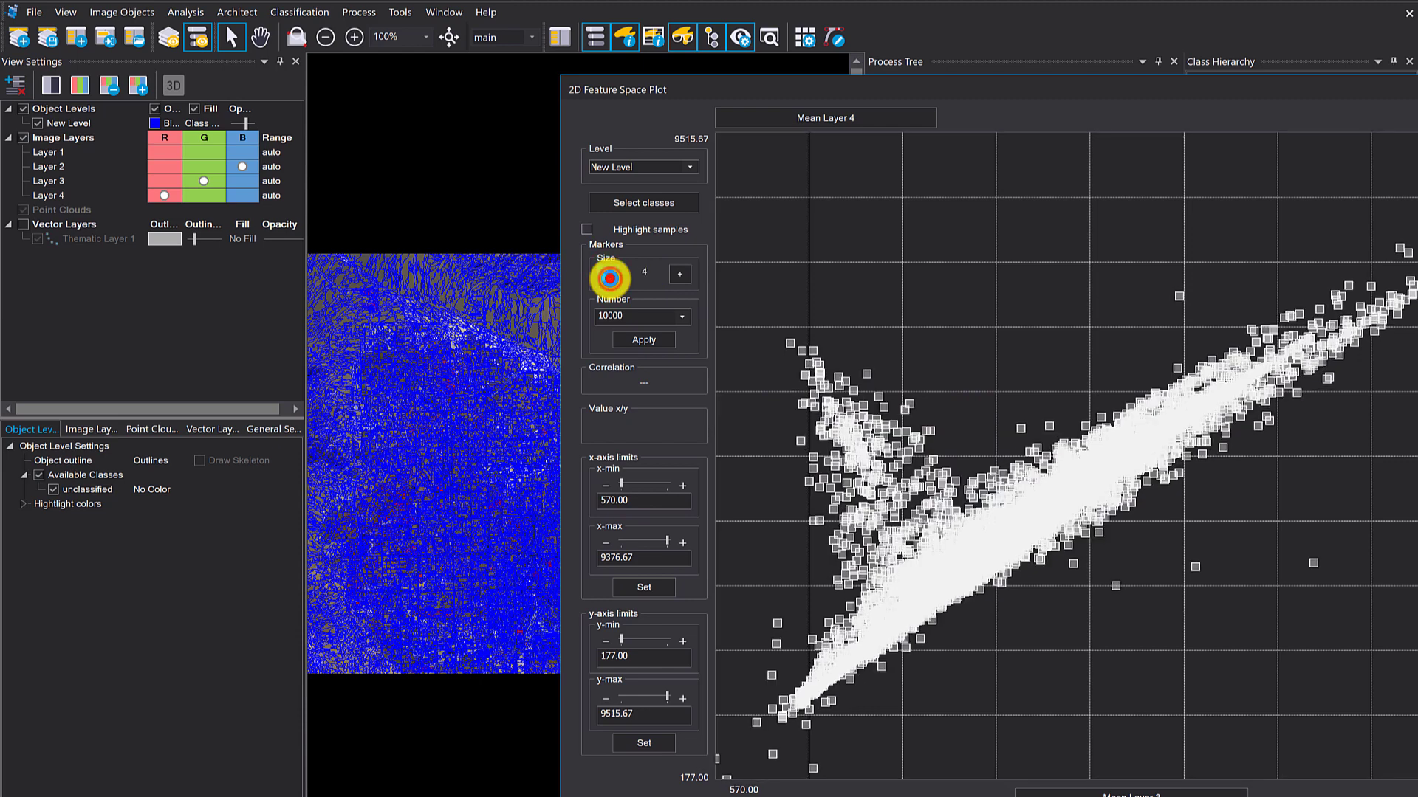
pyautogui.click(609, 279)
pyautogui.click(609, 278)
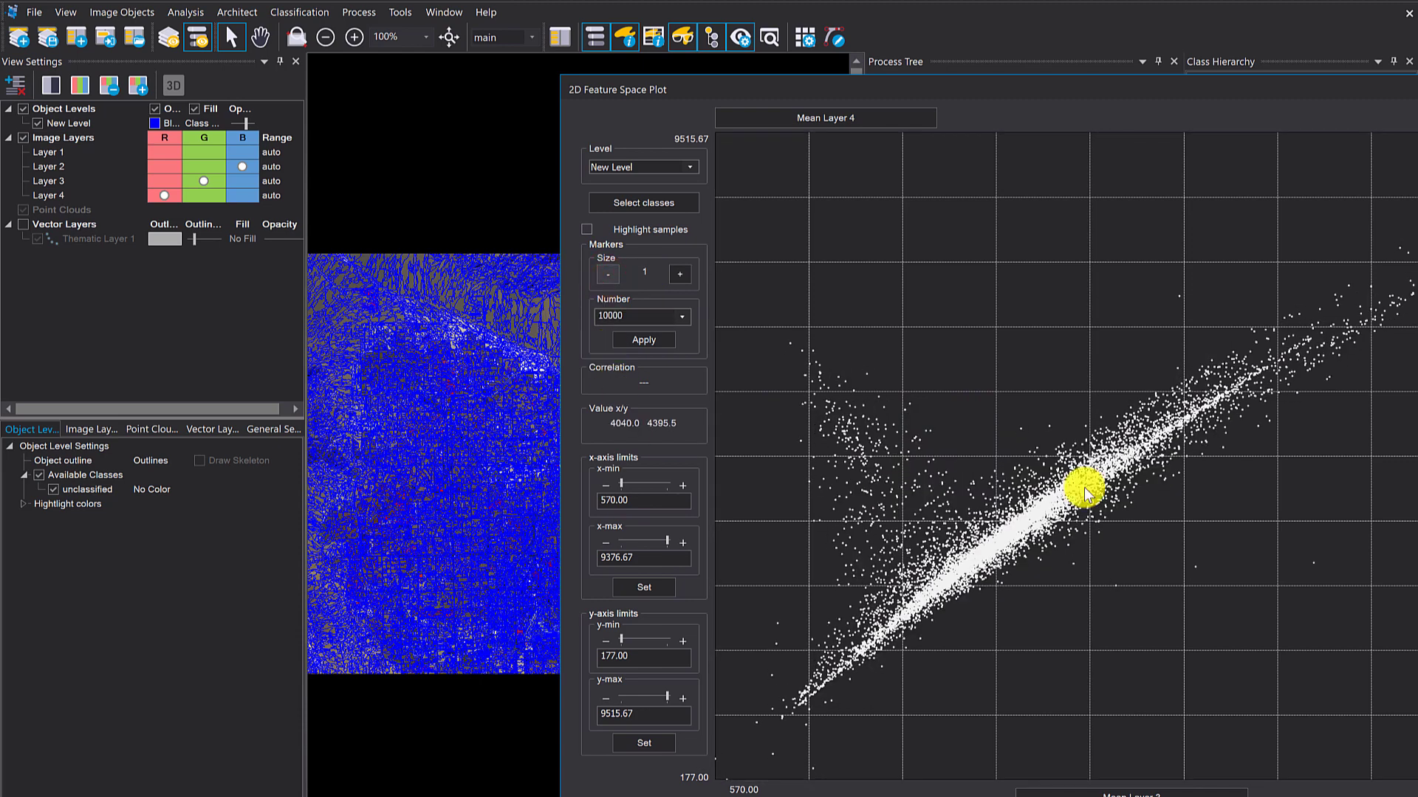
# Step: Increase the marker size in the feature space plot to 10
pyautogui.click(680, 272)
pyautogui.click(680, 273)
pyautogui.click(680, 273)
pyautogui.click(680, 272)
pyautogui.click(680, 273)
pyautogui.click(680, 272)
pyautogui.click(680, 273)
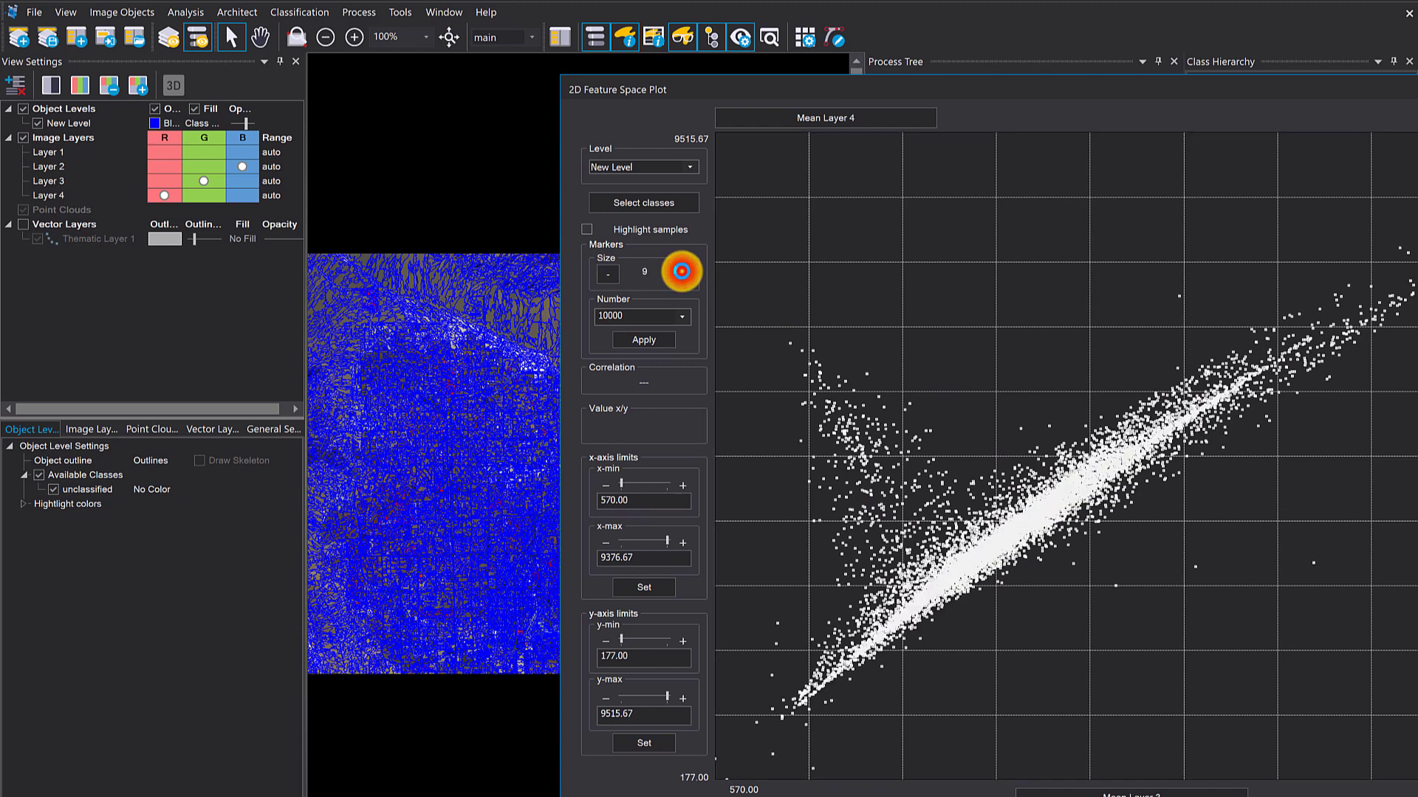
pyautogui.click(680, 272)
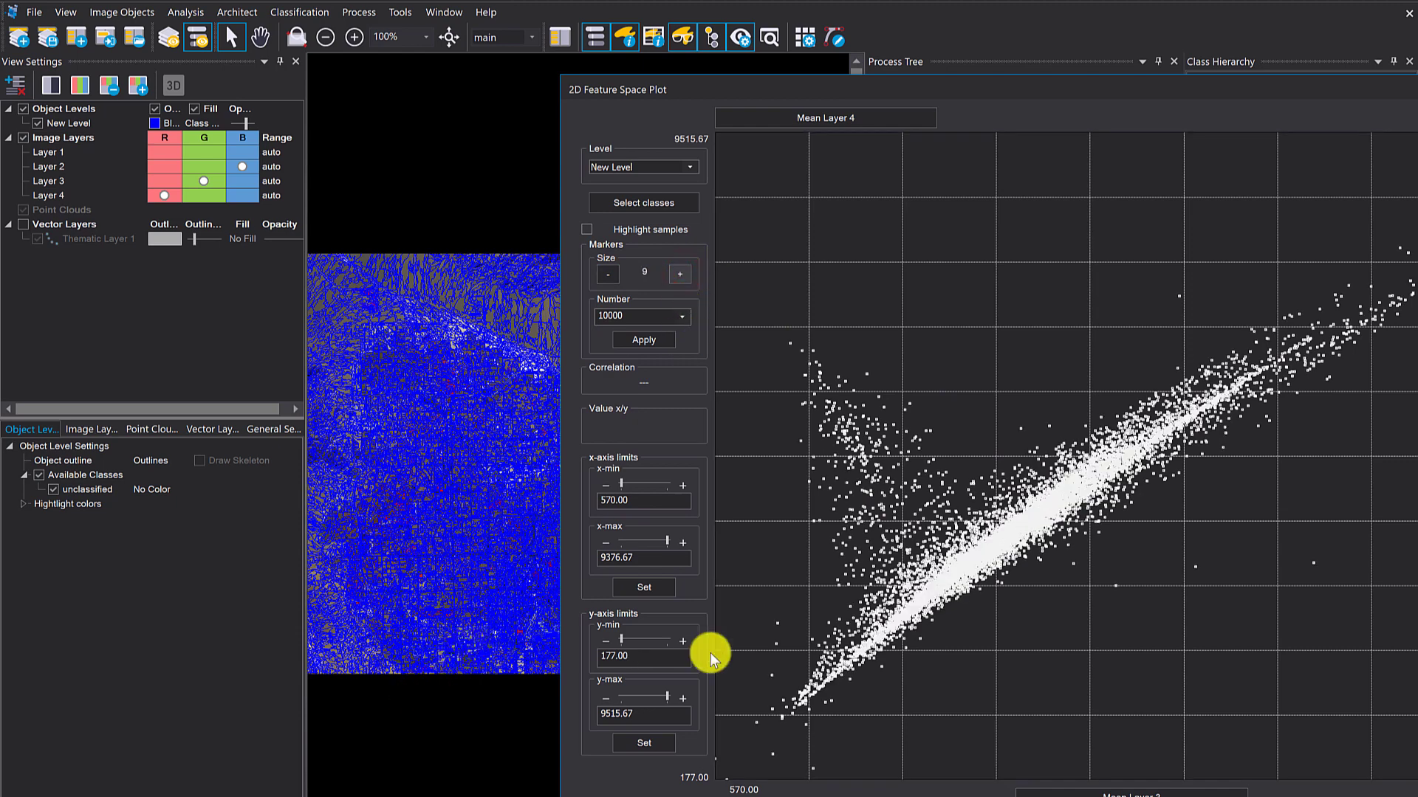
pyautogui.click(682, 279)
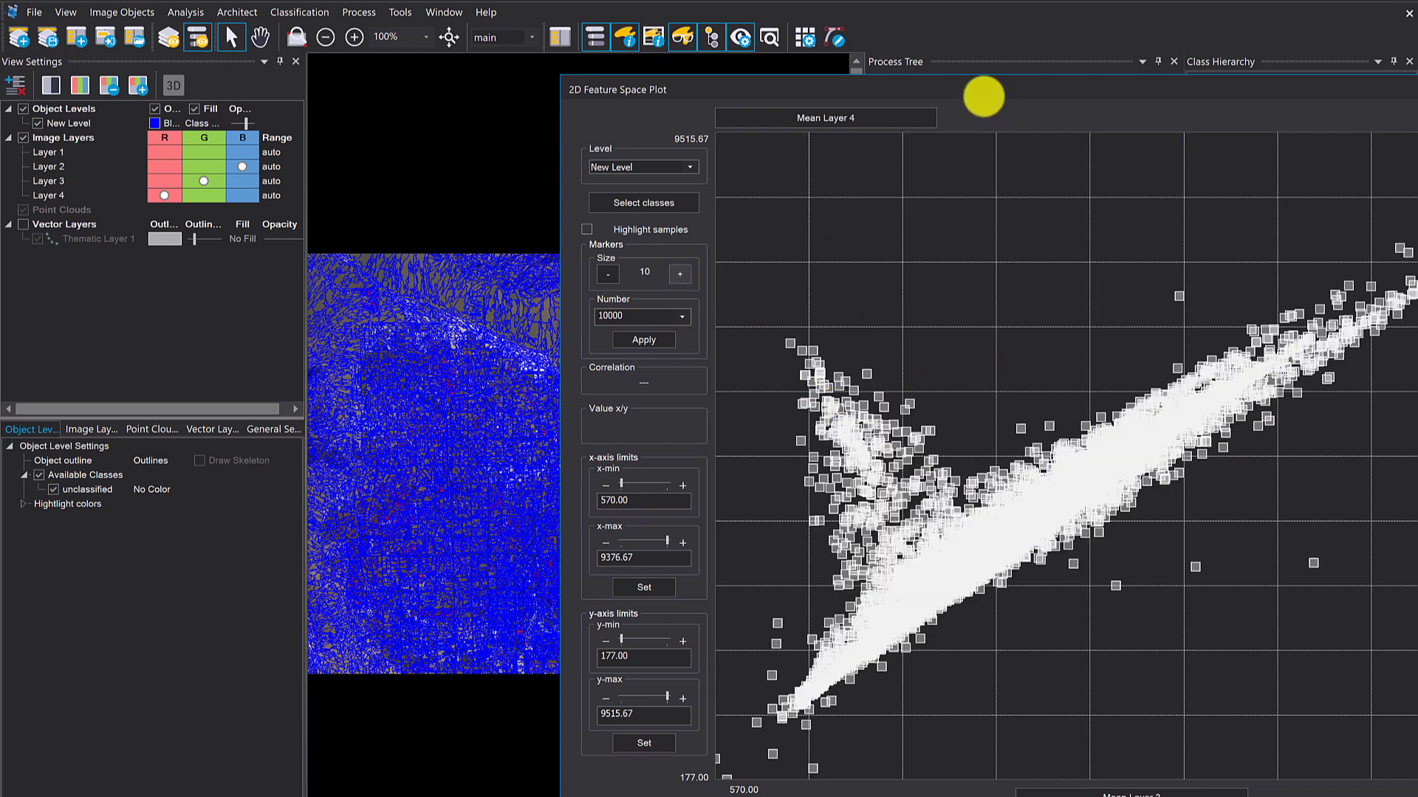
# Step: Set the plot's Y axis to the mean of Layer 3 and its X axis to the mean of Layer 1
pyautogui.moveTo(984, 92); pyautogui.dragTo(636, 68)
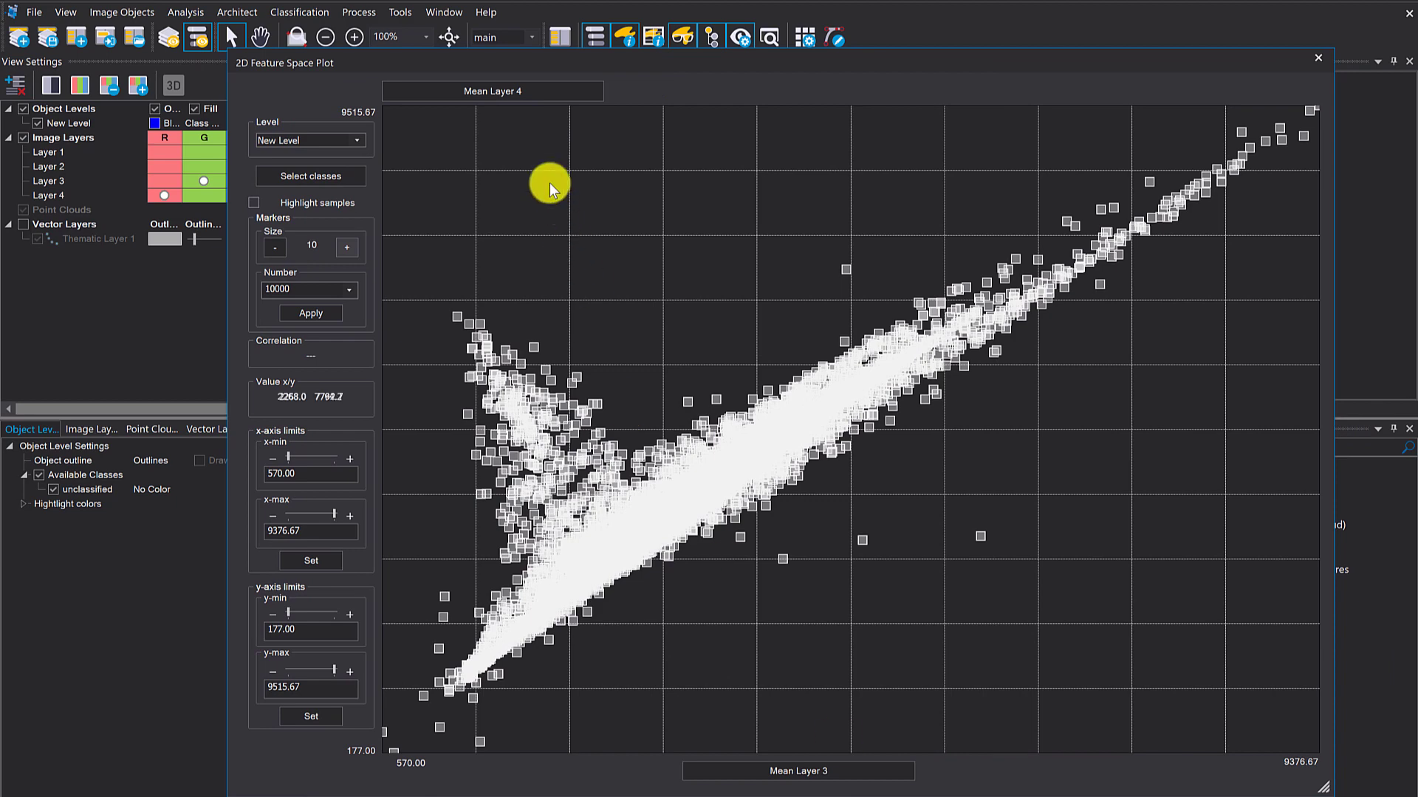
pyautogui.click(506, 91)
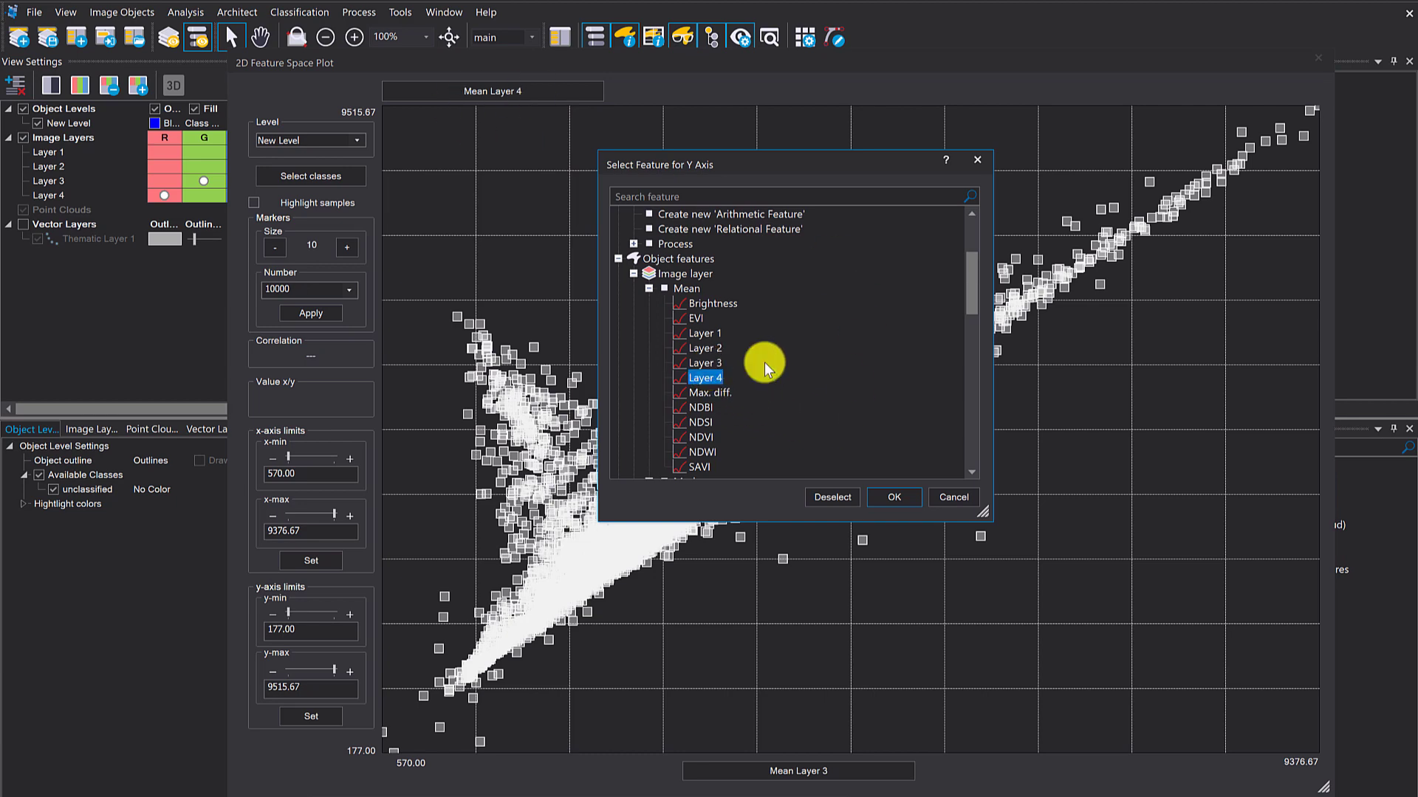
pyautogui.doubleClick(705, 362)
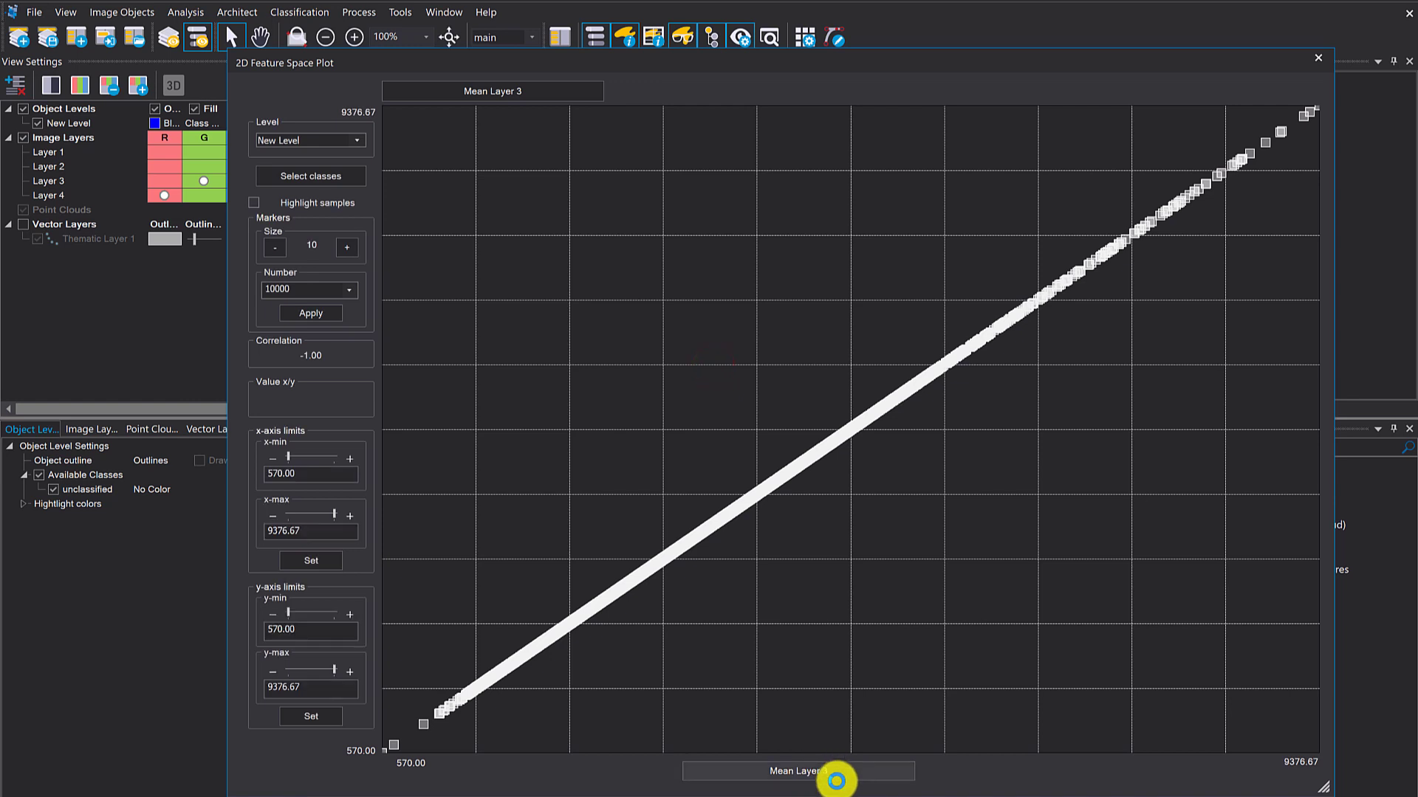
pyautogui.click(836, 772)
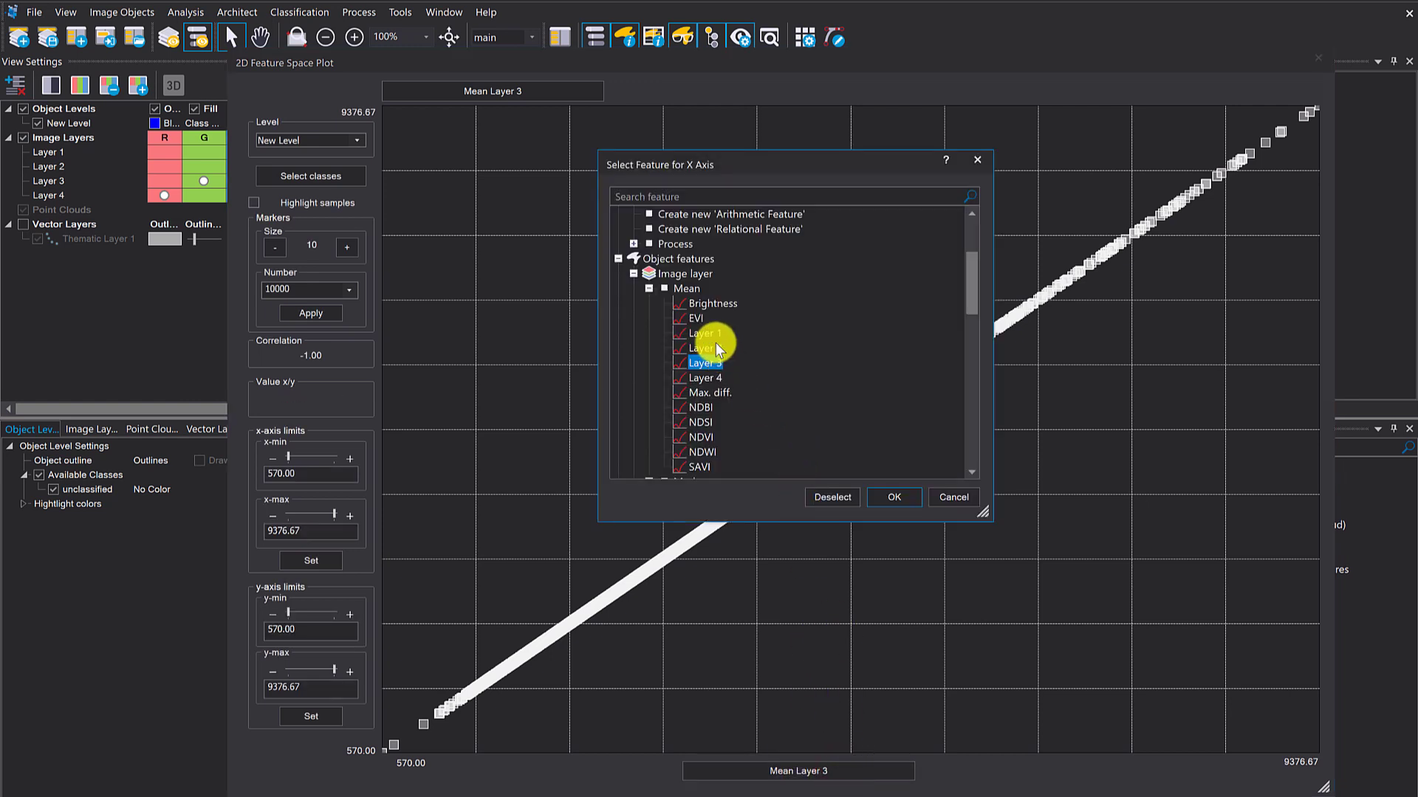
pyautogui.doubleClick(714, 338)
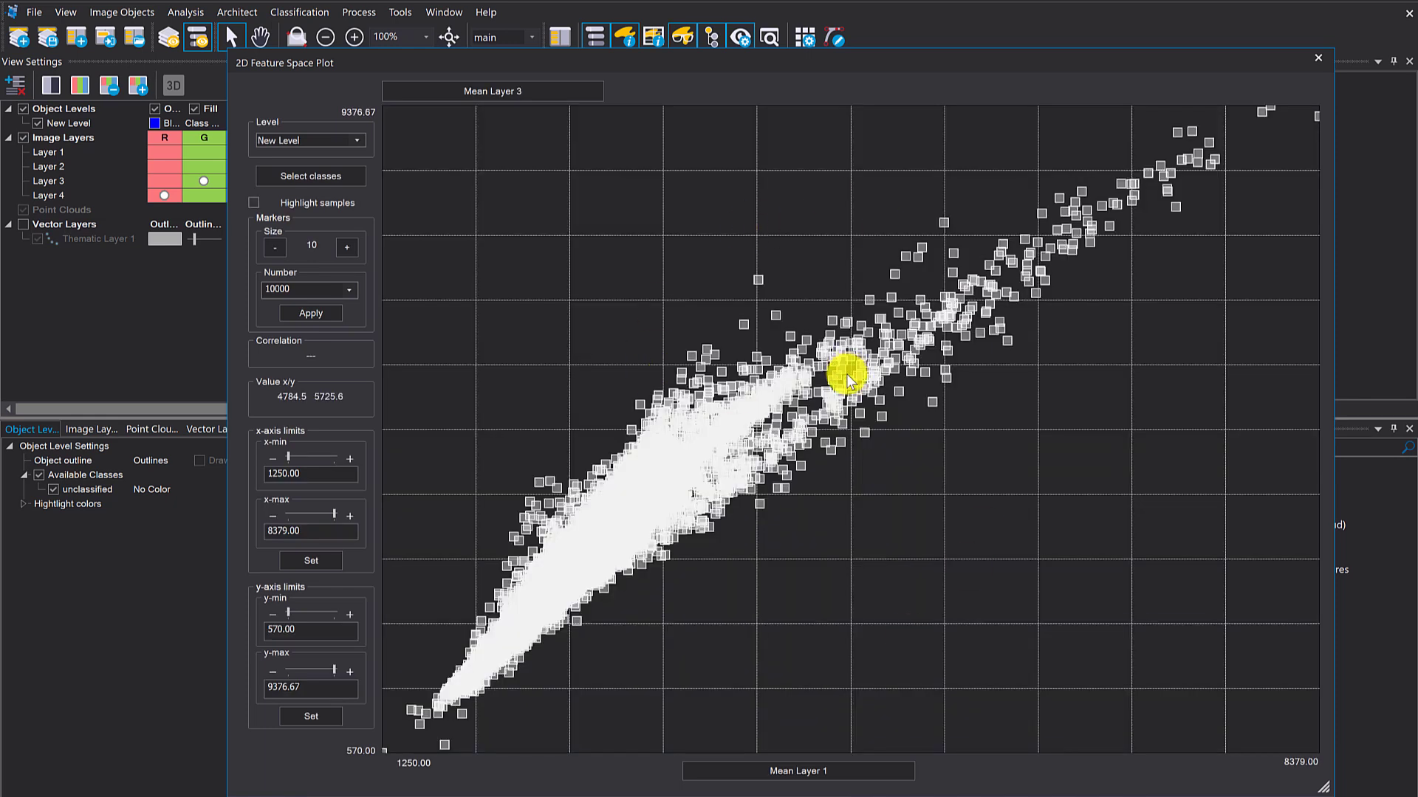
# Step: Deselect all classes for the feature space plot, enable always using all classes, and confirm the selection
pyautogui.click(359, 140)
pyautogui.click(359, 141)
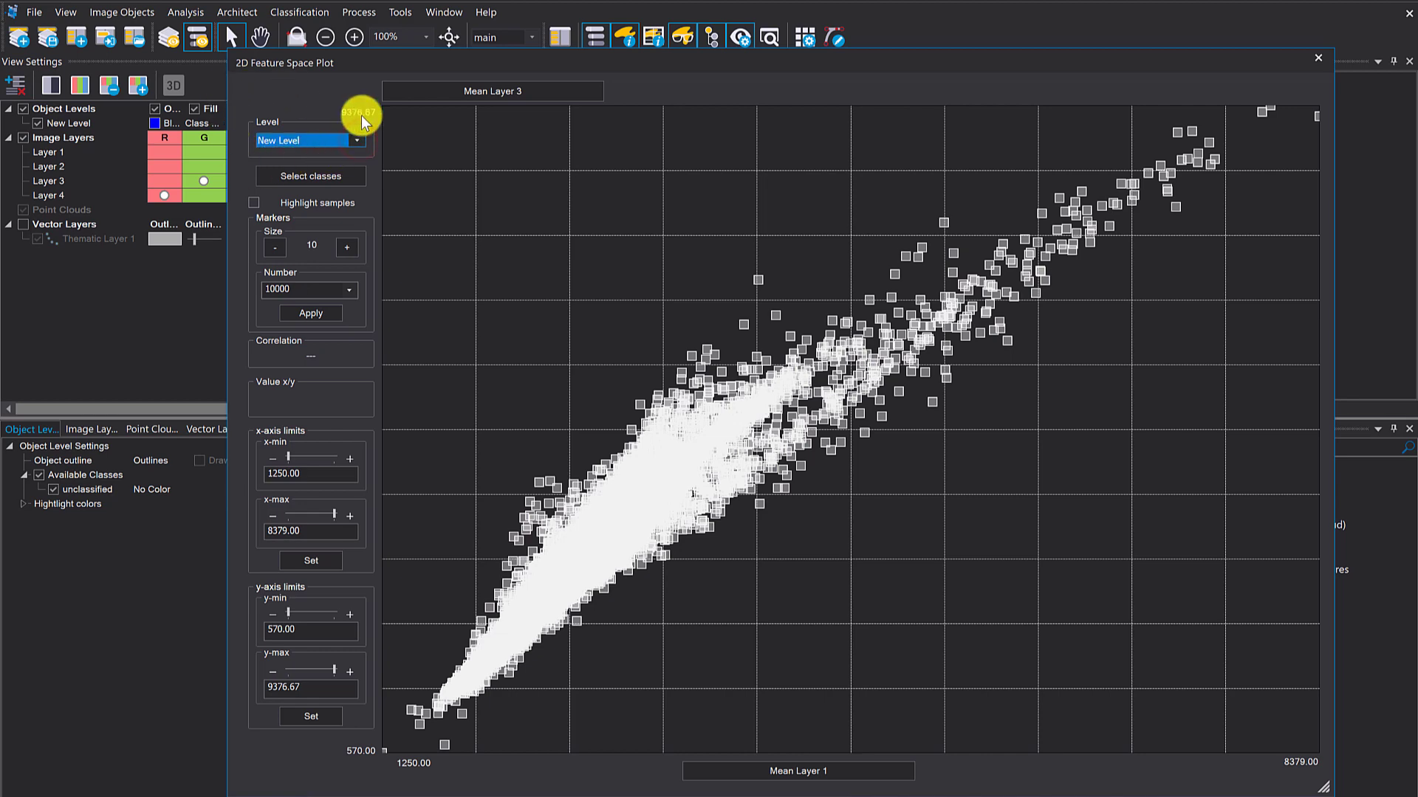
pyautogui.click(329, 183)
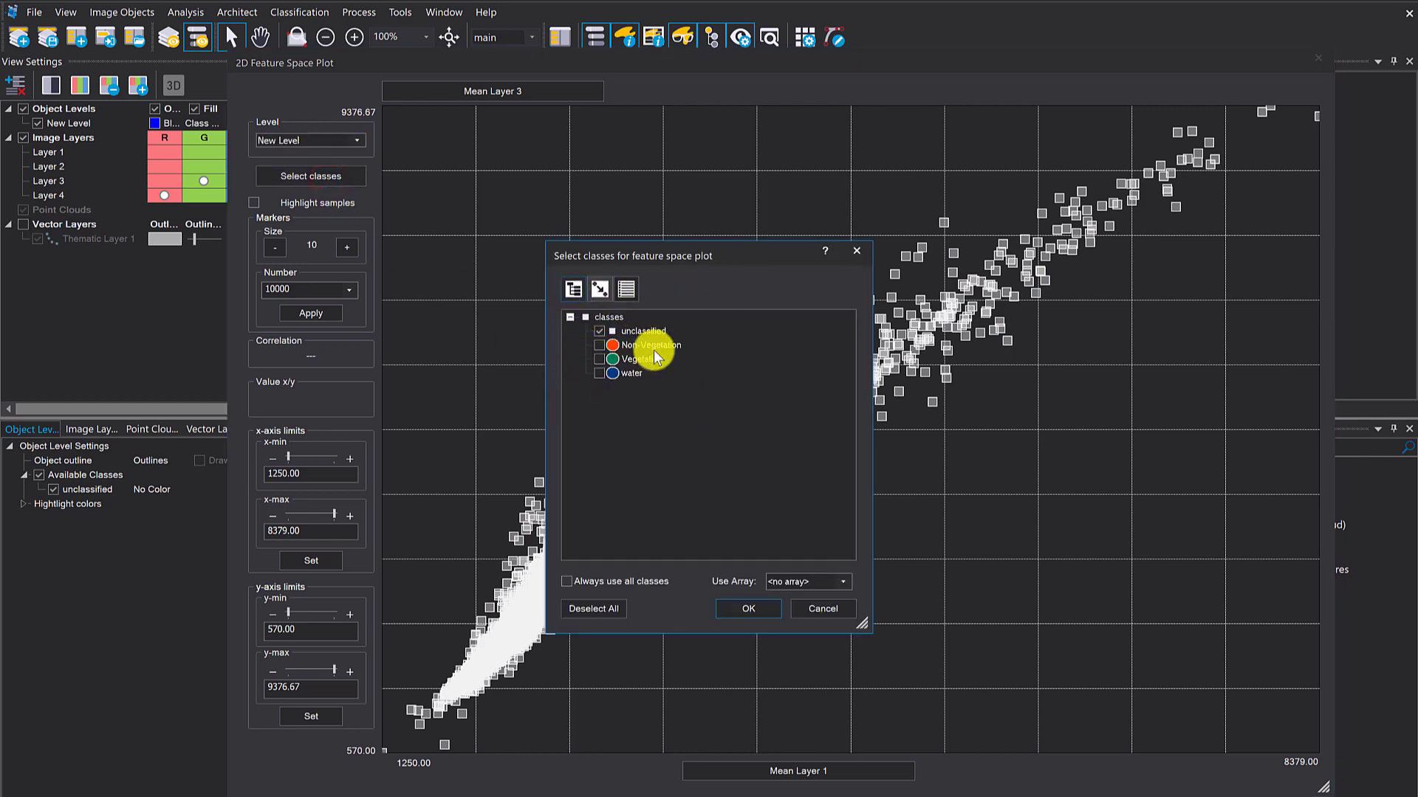
pyautogui.click(598, 607)
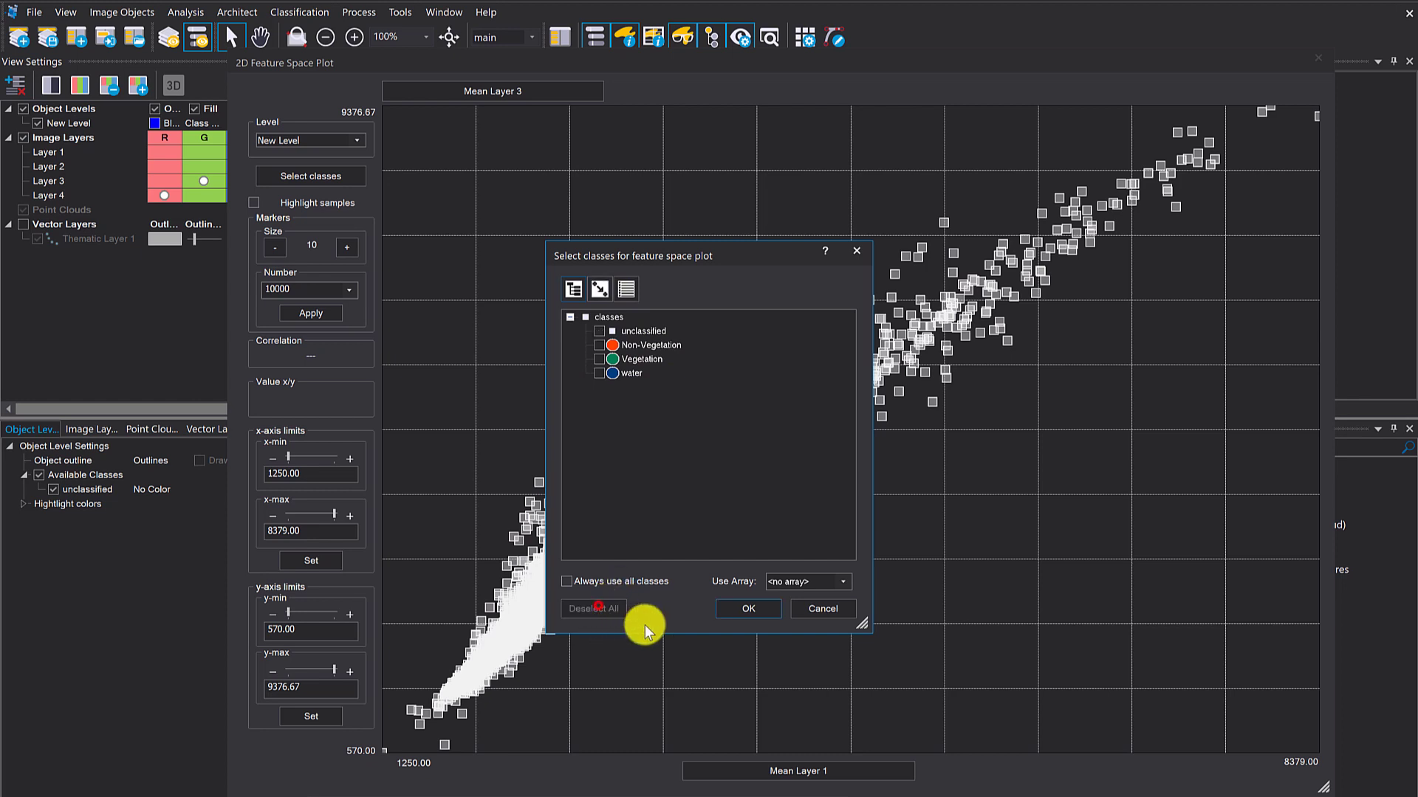
pyautogui.click(596, 584)
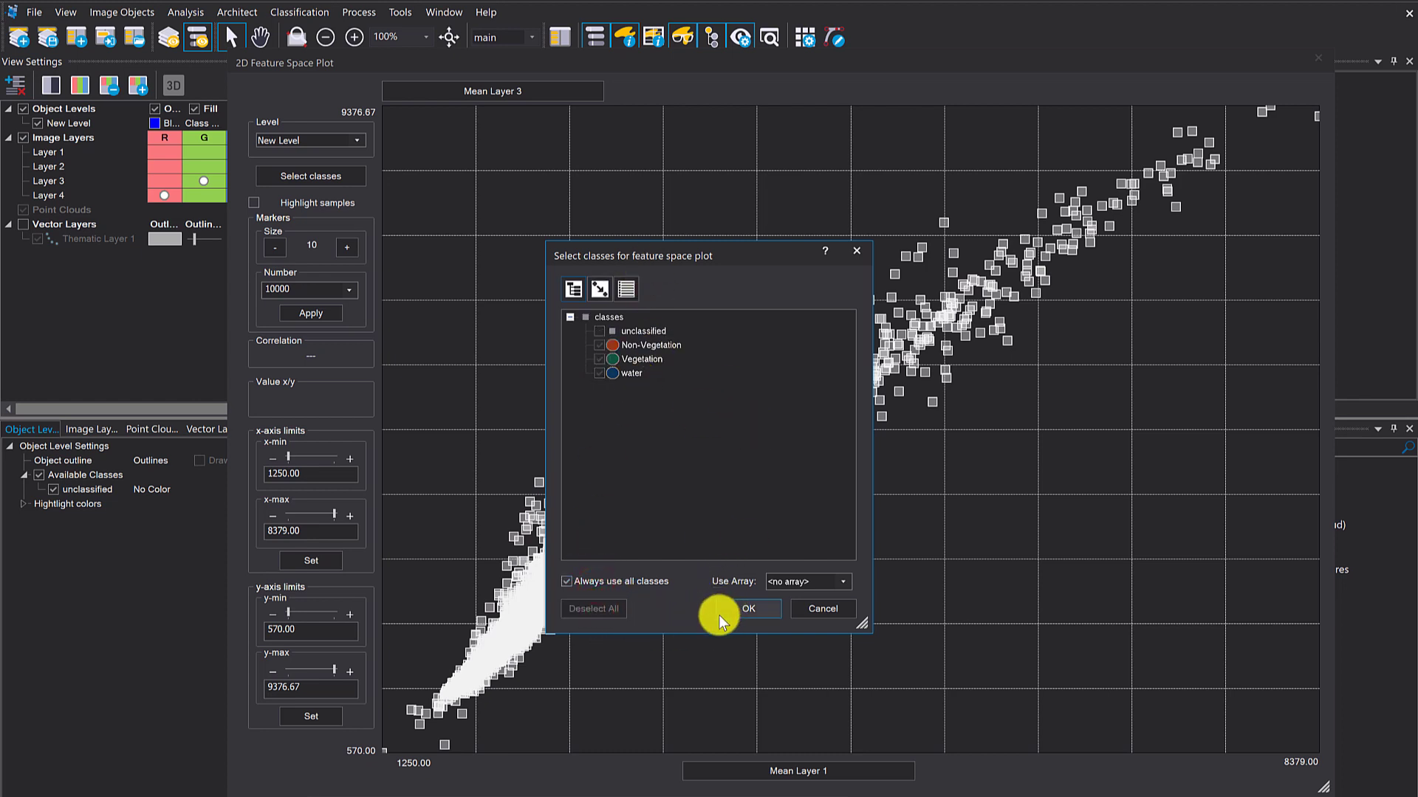
pyautogui.click(740, 607)
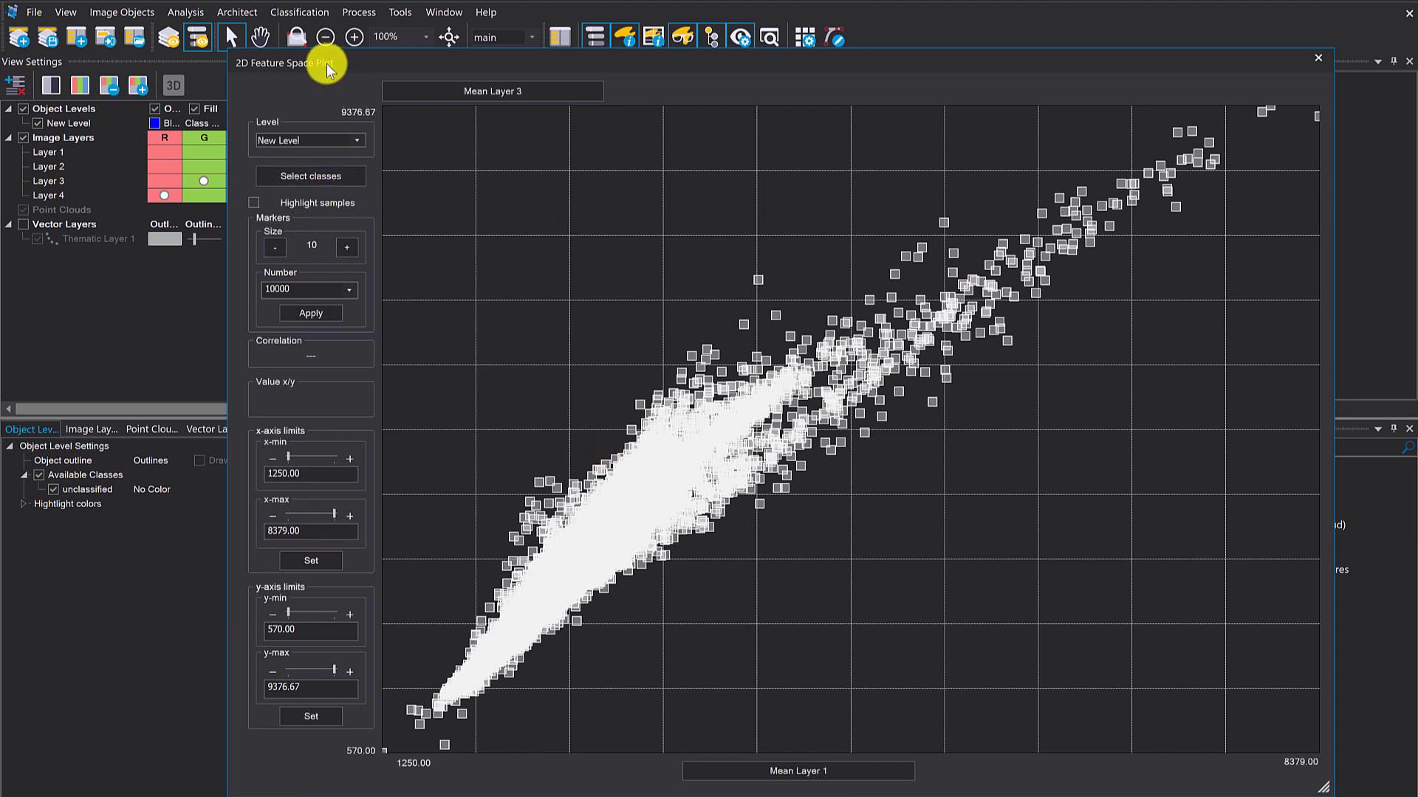
# Step: Highlight the samples in the feature space plot and show the vector layers over the uncovered image
pyautogui.click(254, 203)
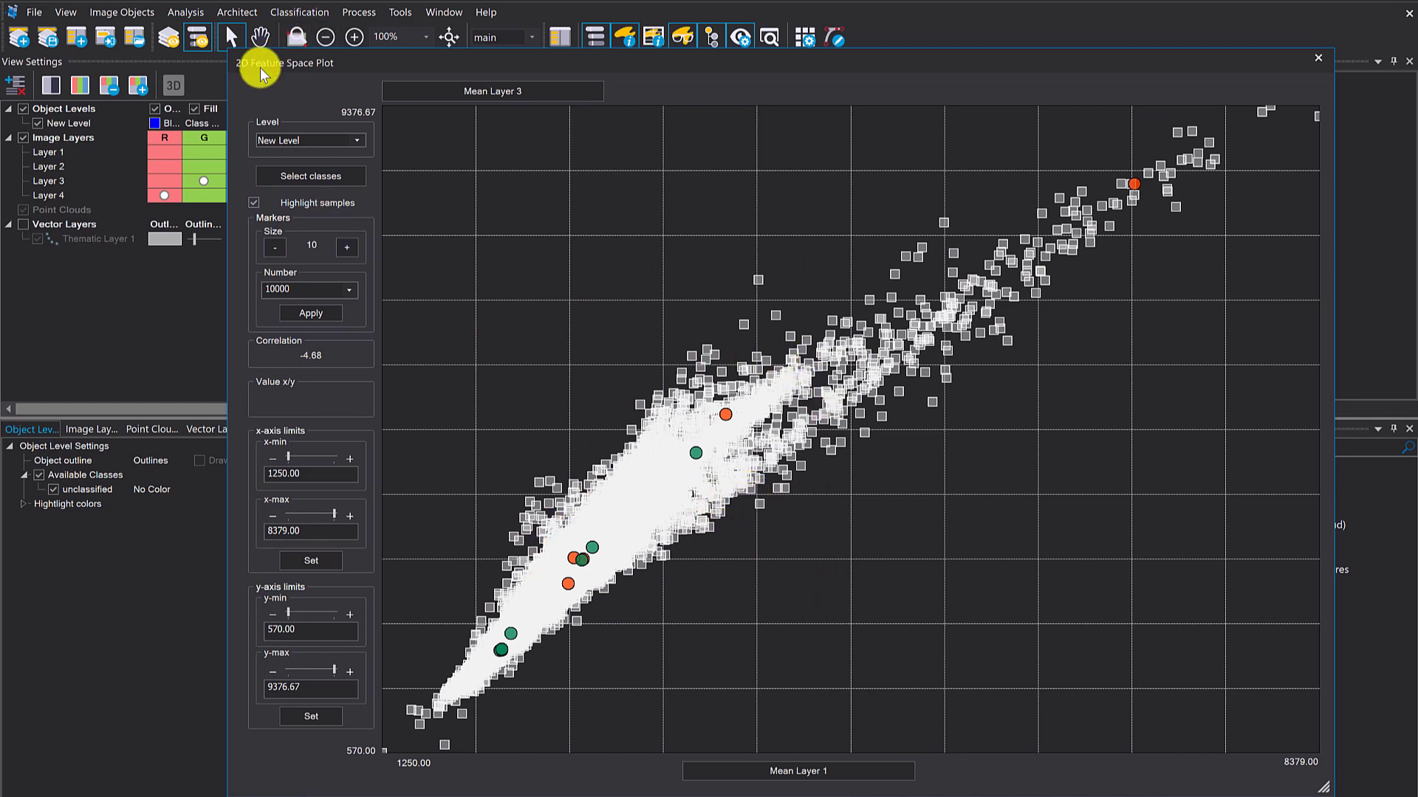
pyautogui.moveTo(260, 68); pyautogui.dragTo(676, 423)
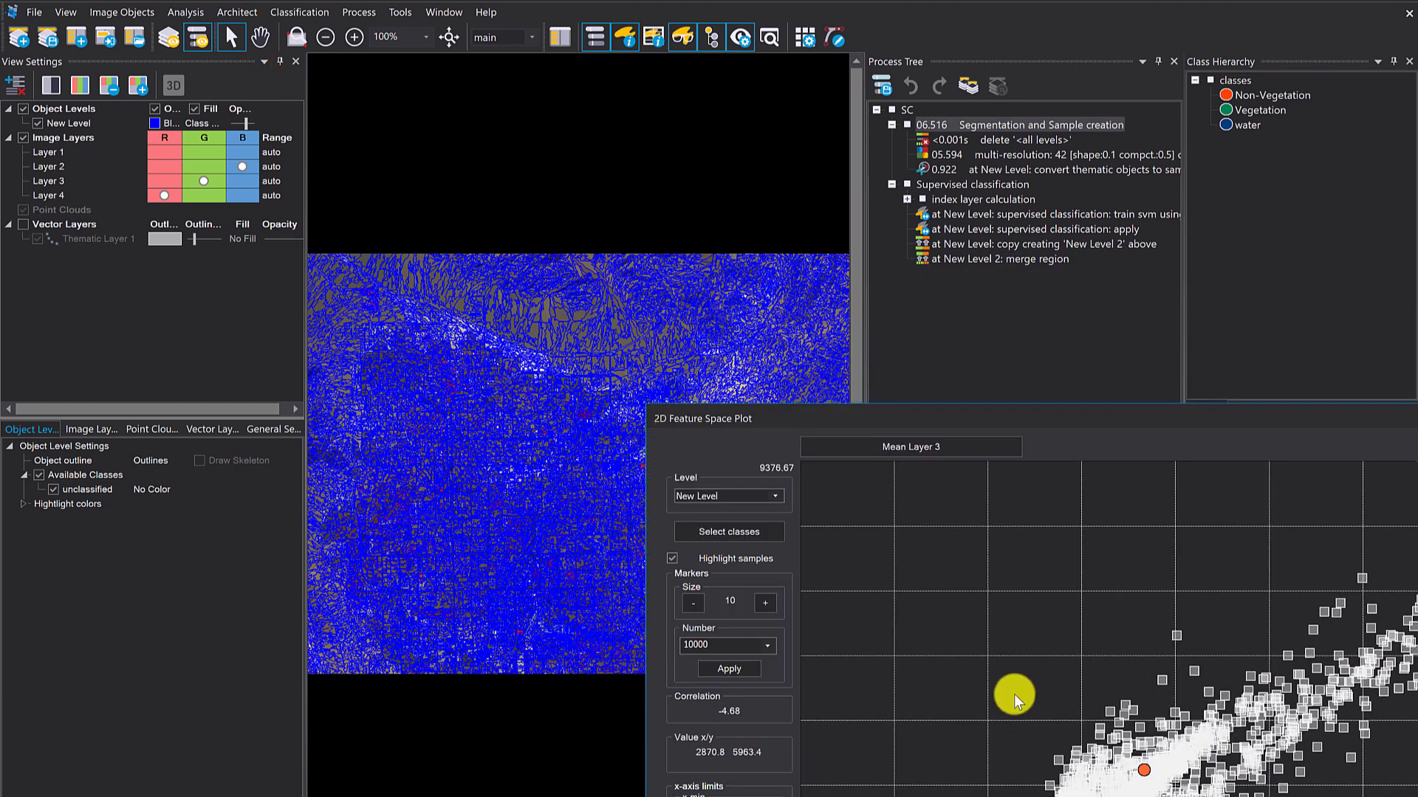
pyautogui.click(24, 223)
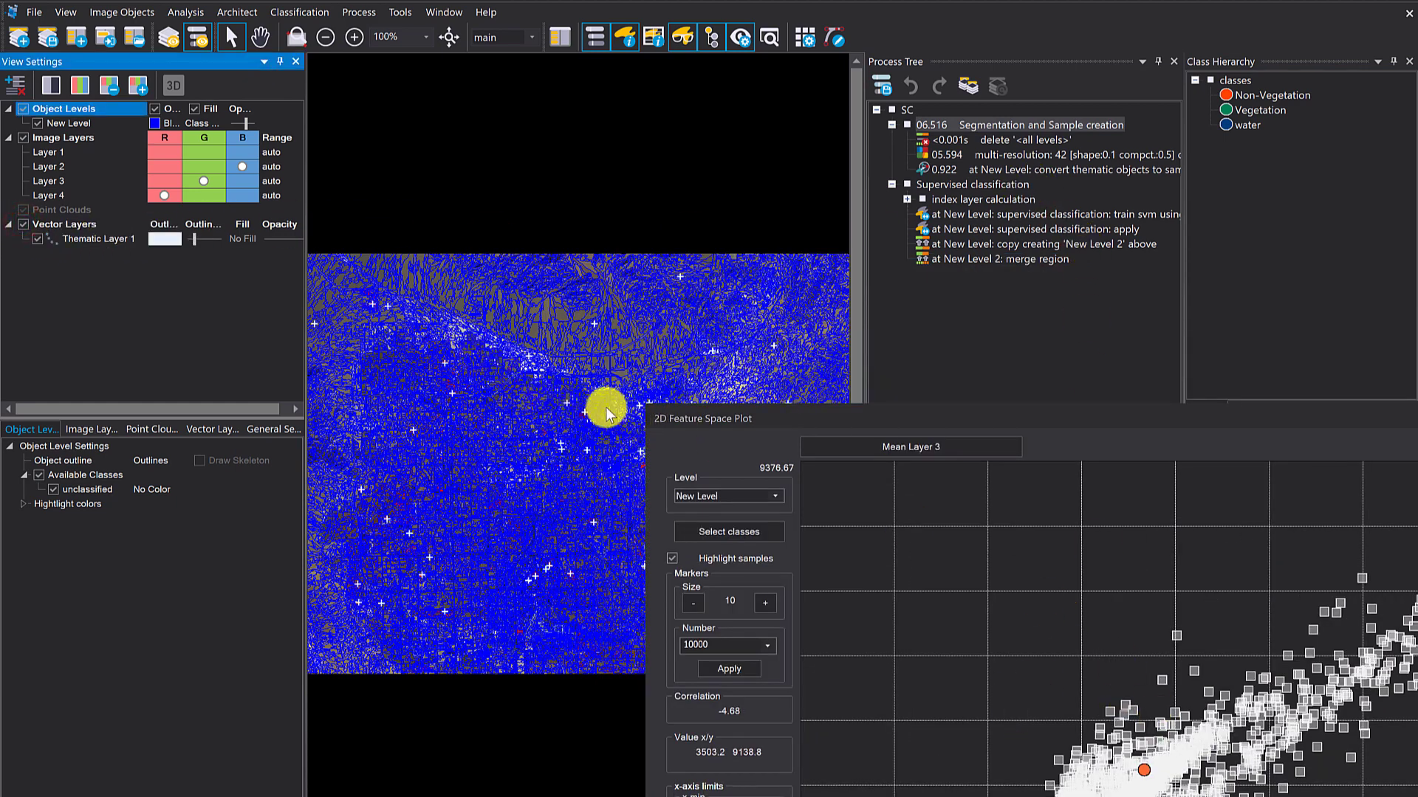
# Step: Set the object fill display of New Level to Samples
pyautogui.scroll(3, 605, 406)
pyautogui.click(215, 123)
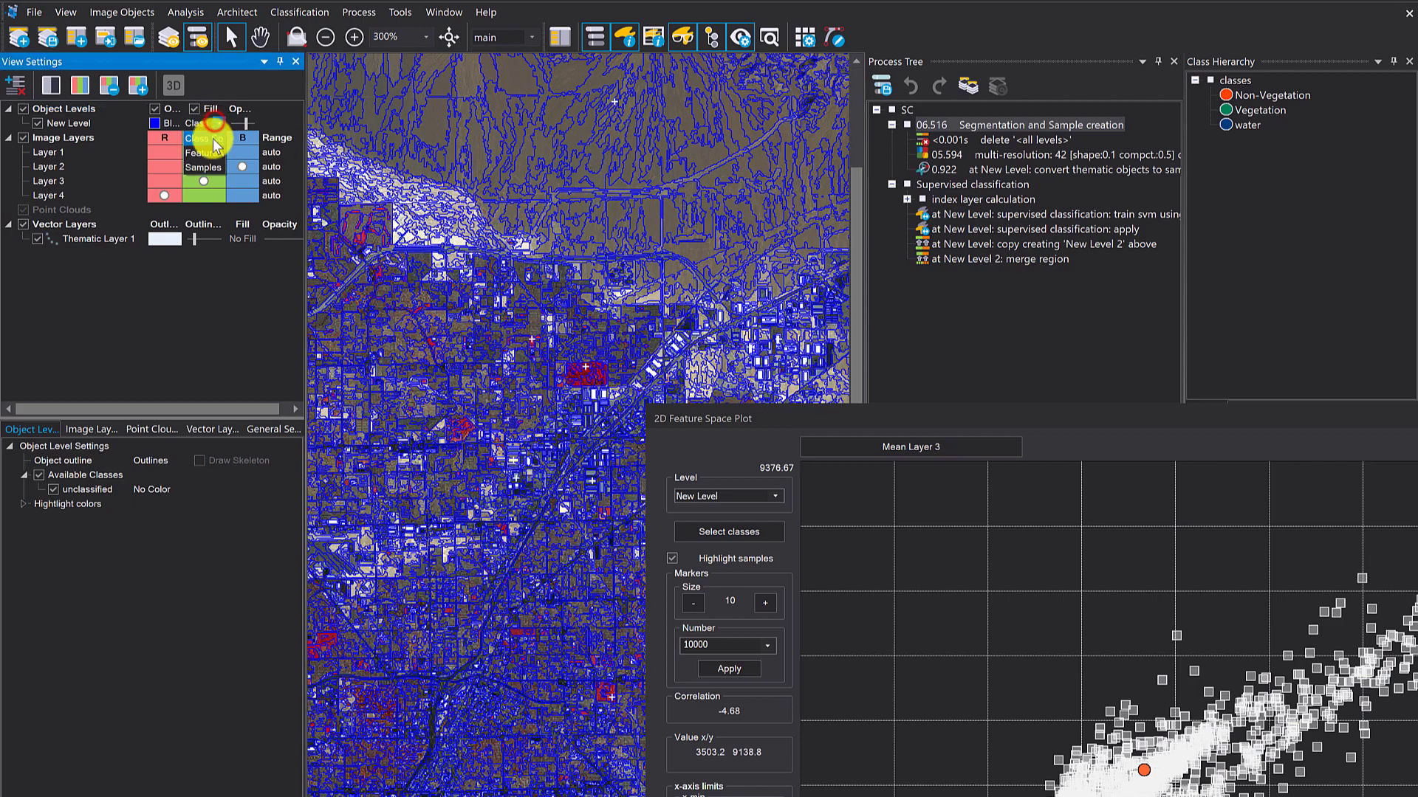
pyautogui.click(204, 166)
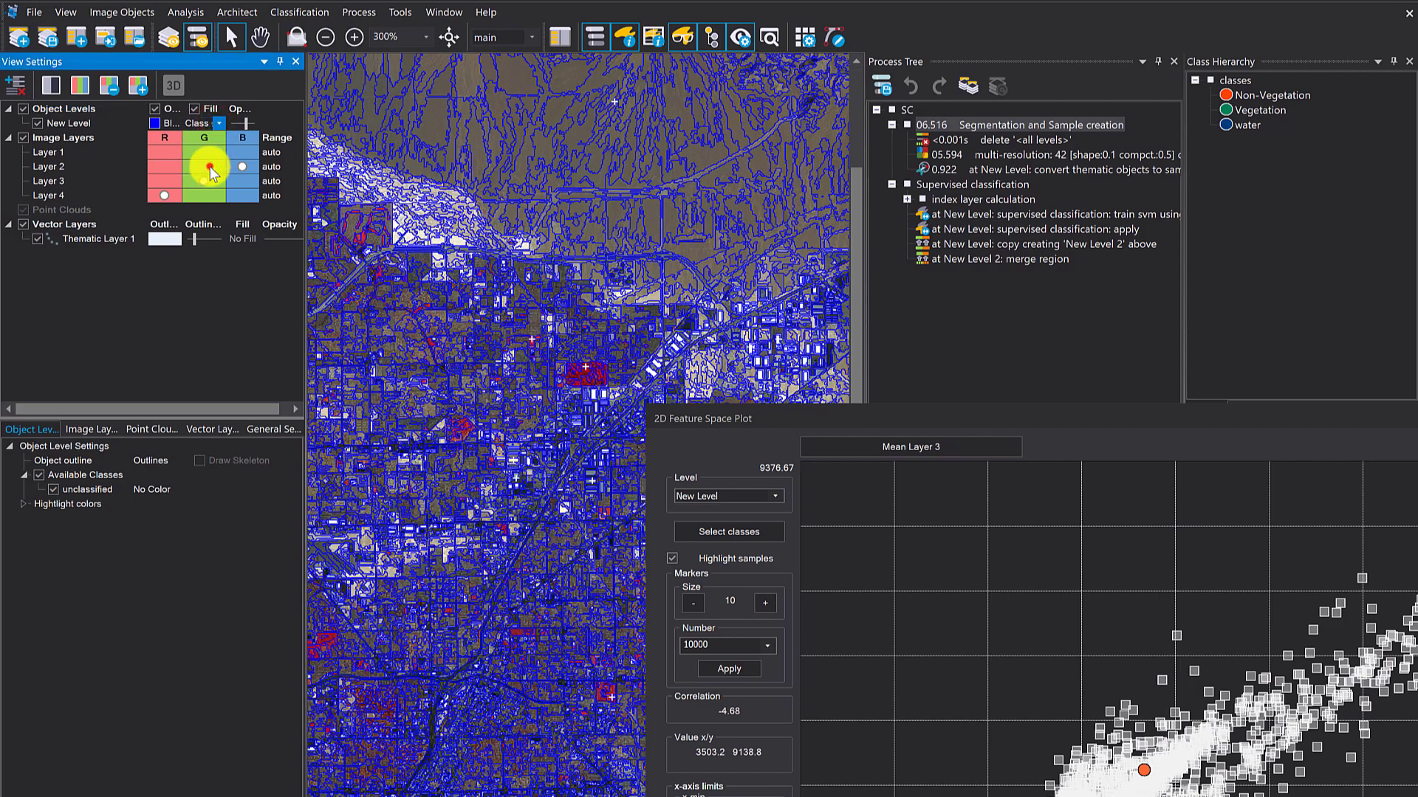
# Step: Set the outline color of Thematic Layer 1 to yellow so its sample points stand out against the image
pyautogui.click(643, 139)
pyautogui.moveTo(465, 354); pyautogui.dragTo(762, 66)
pyautogui.moveTo(613, 392); pyautogui.dragTo(687, 189)
pyautogui.click(201, 238)
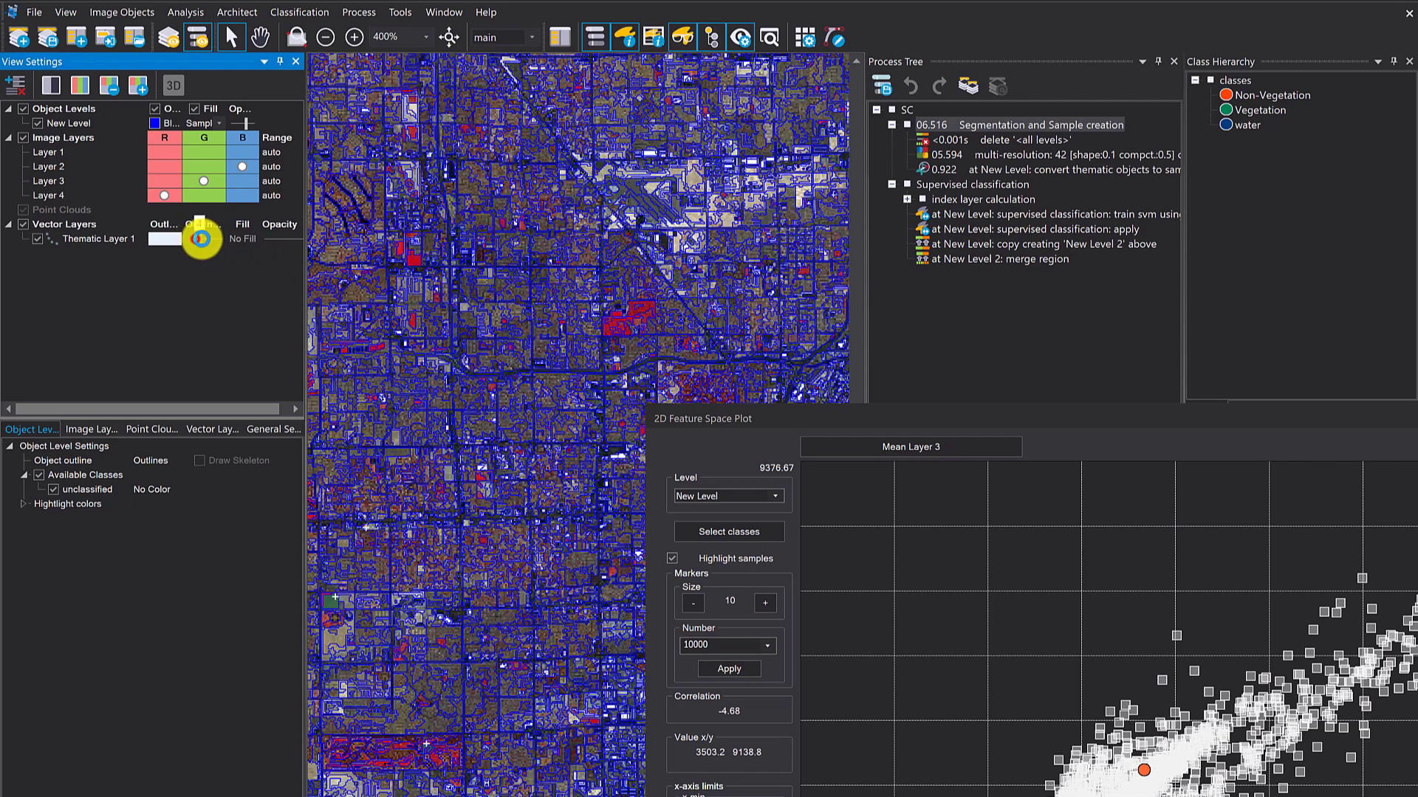
pyautogui.click(168, 238)
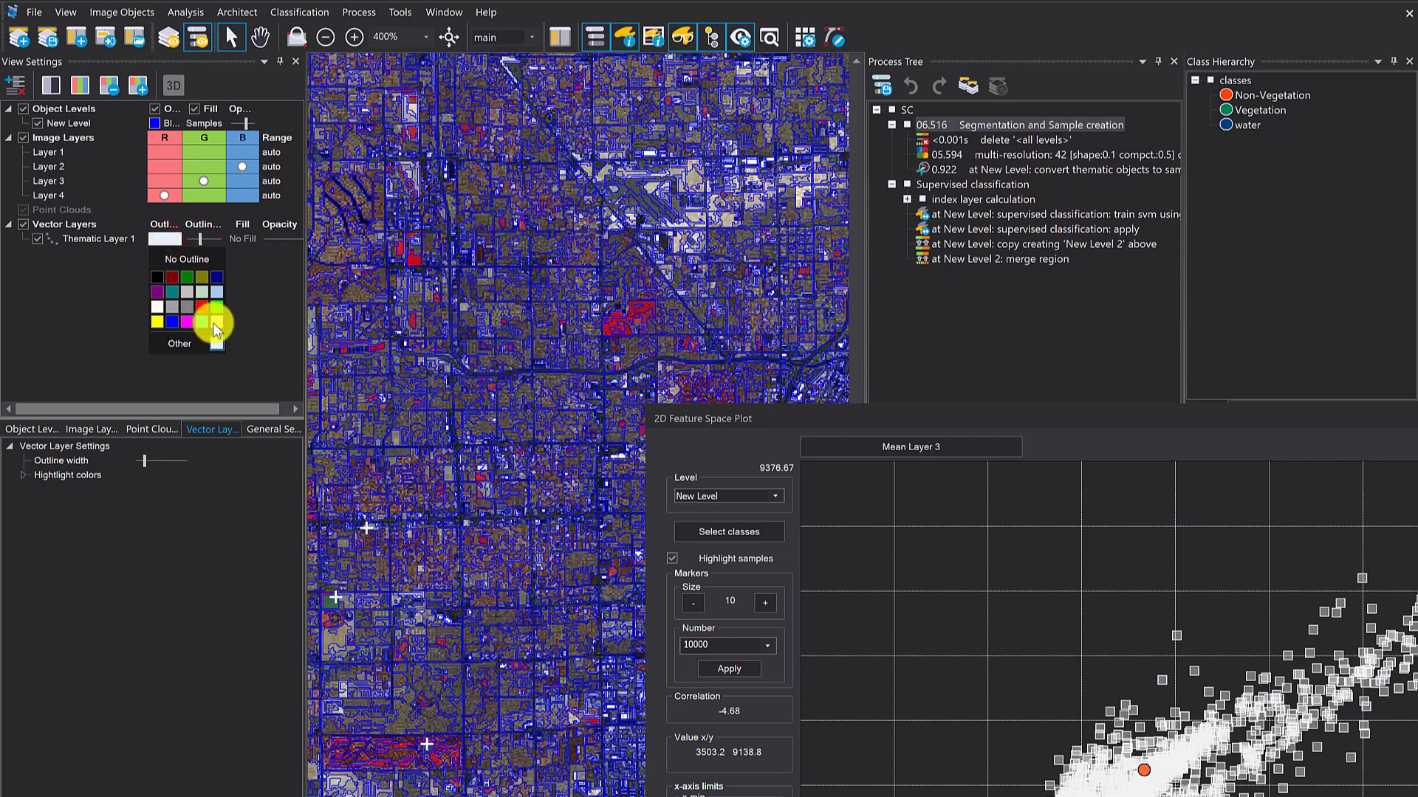
pyautogui.click(157, 321)
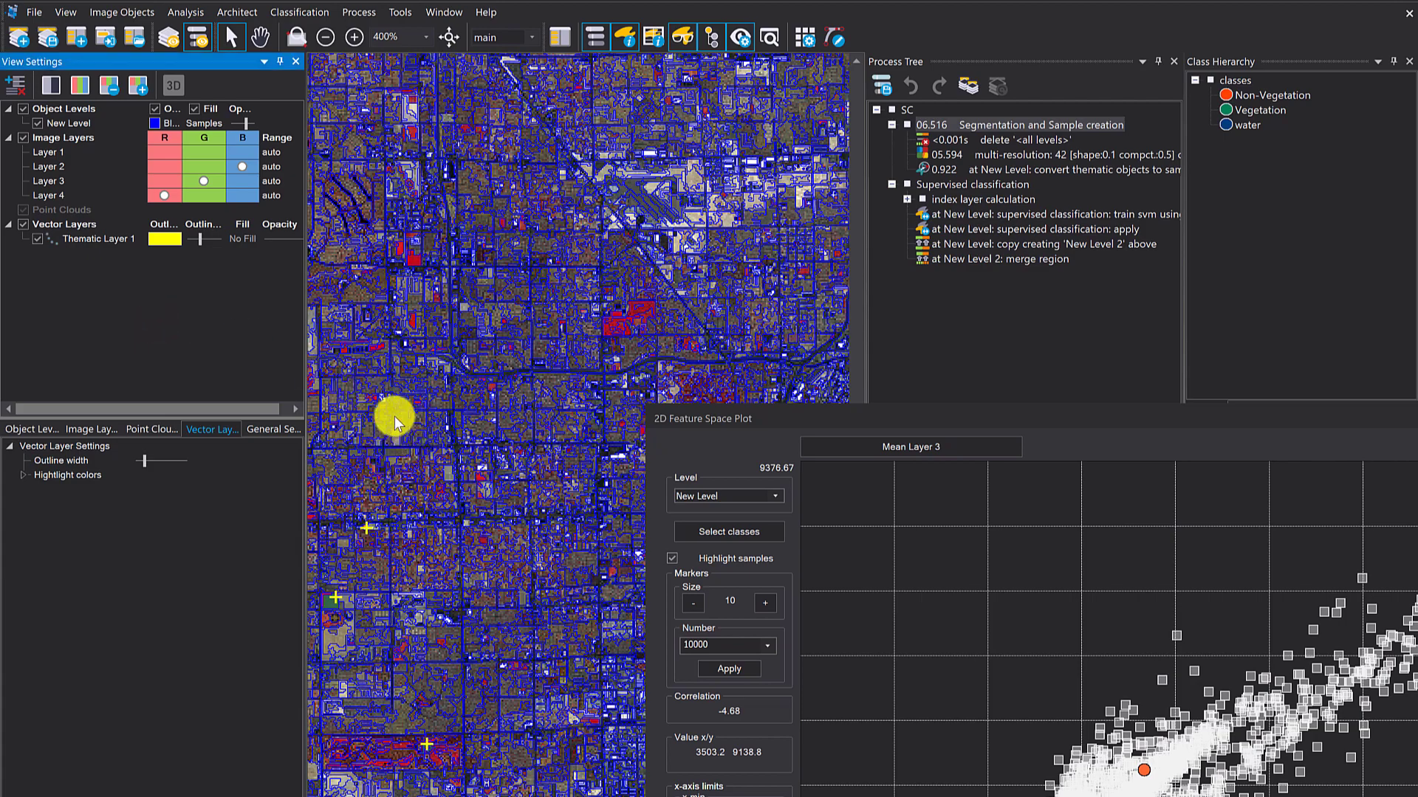
# Step: Inspect the sample points on the image and review the settings of the "convert thematic objects to samples" process
pyautogui.moveTo(353, 595); pyautogui.dragTo(467, 452)
pyautogui.scroll(5, 450, 477)
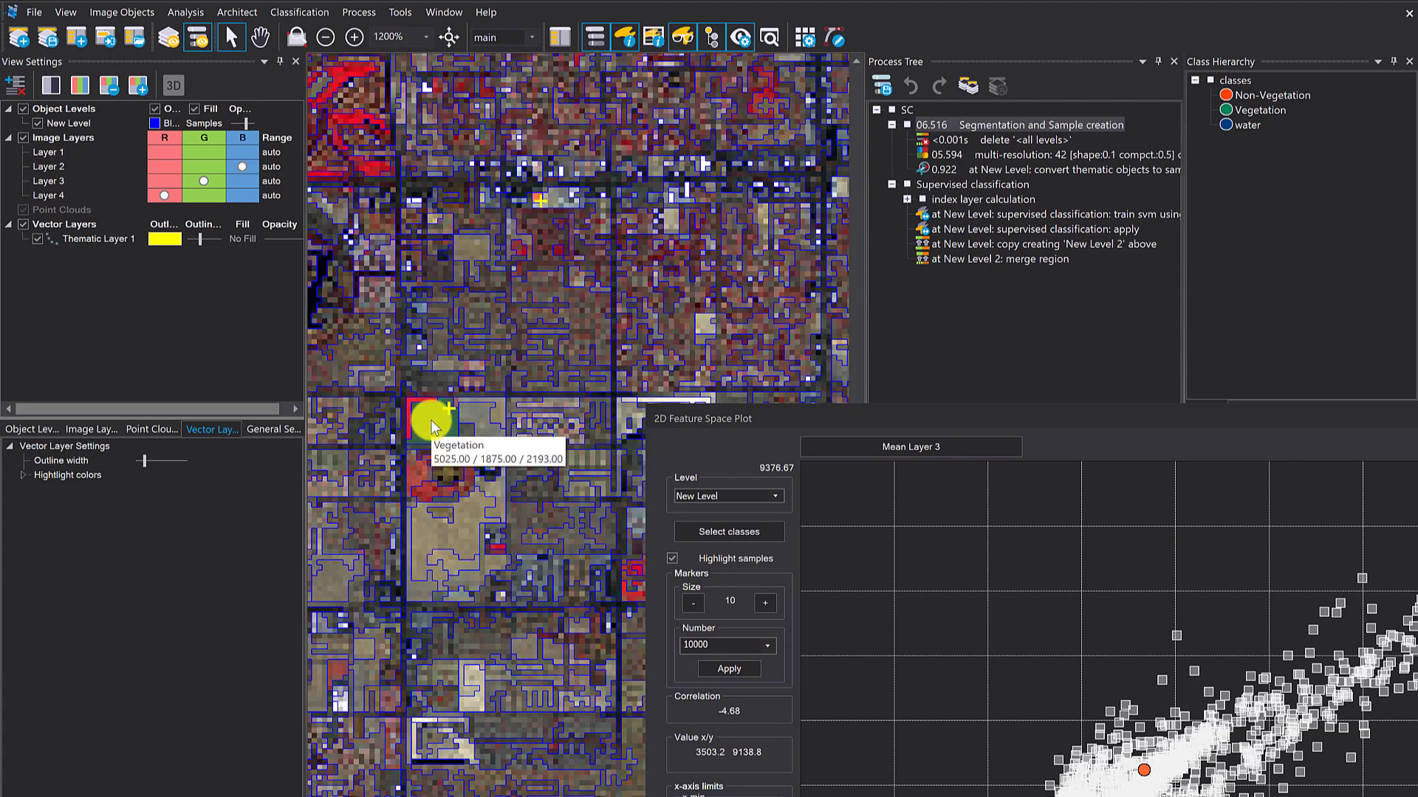
pyautogui.scroll(-6, 431, 420)
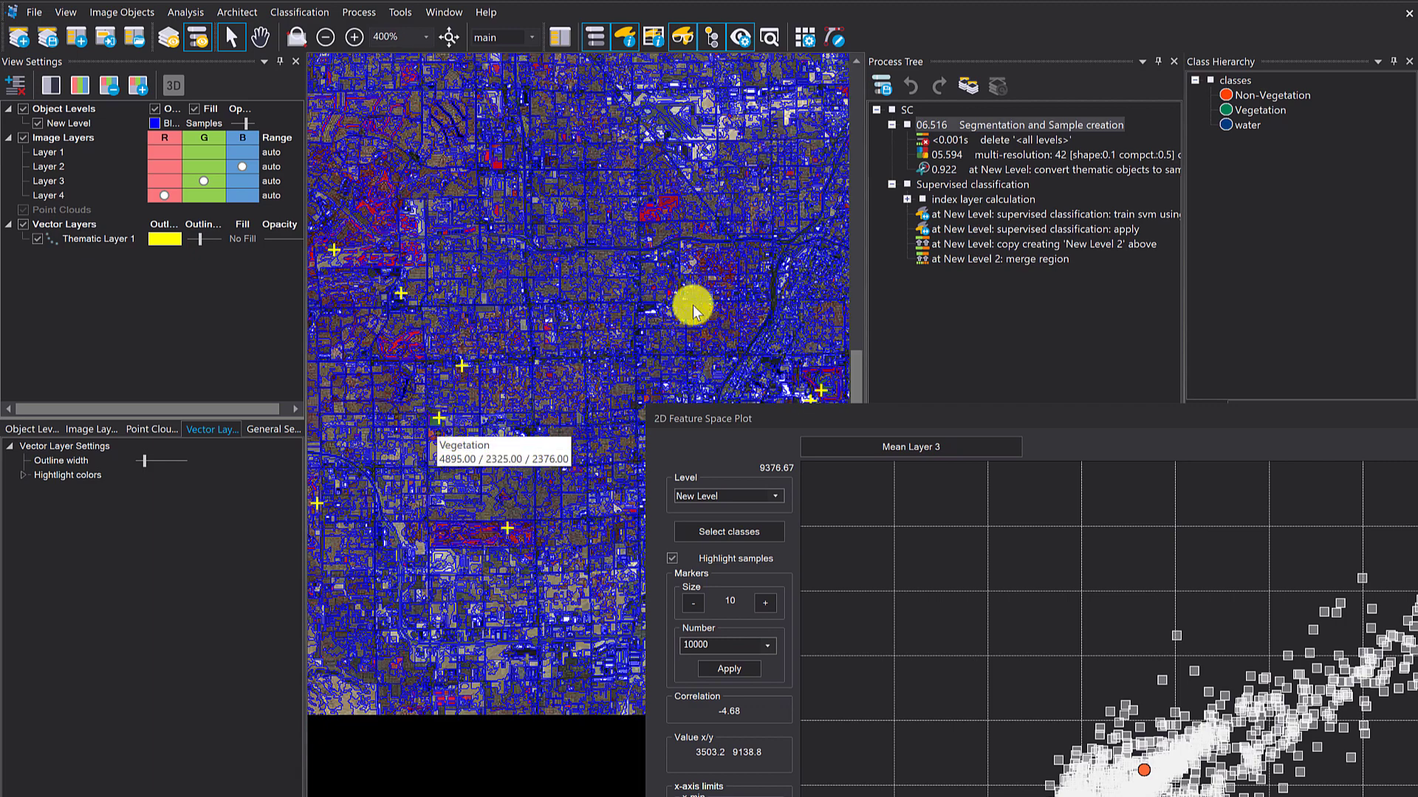
pyautogui.click(1006, 164)
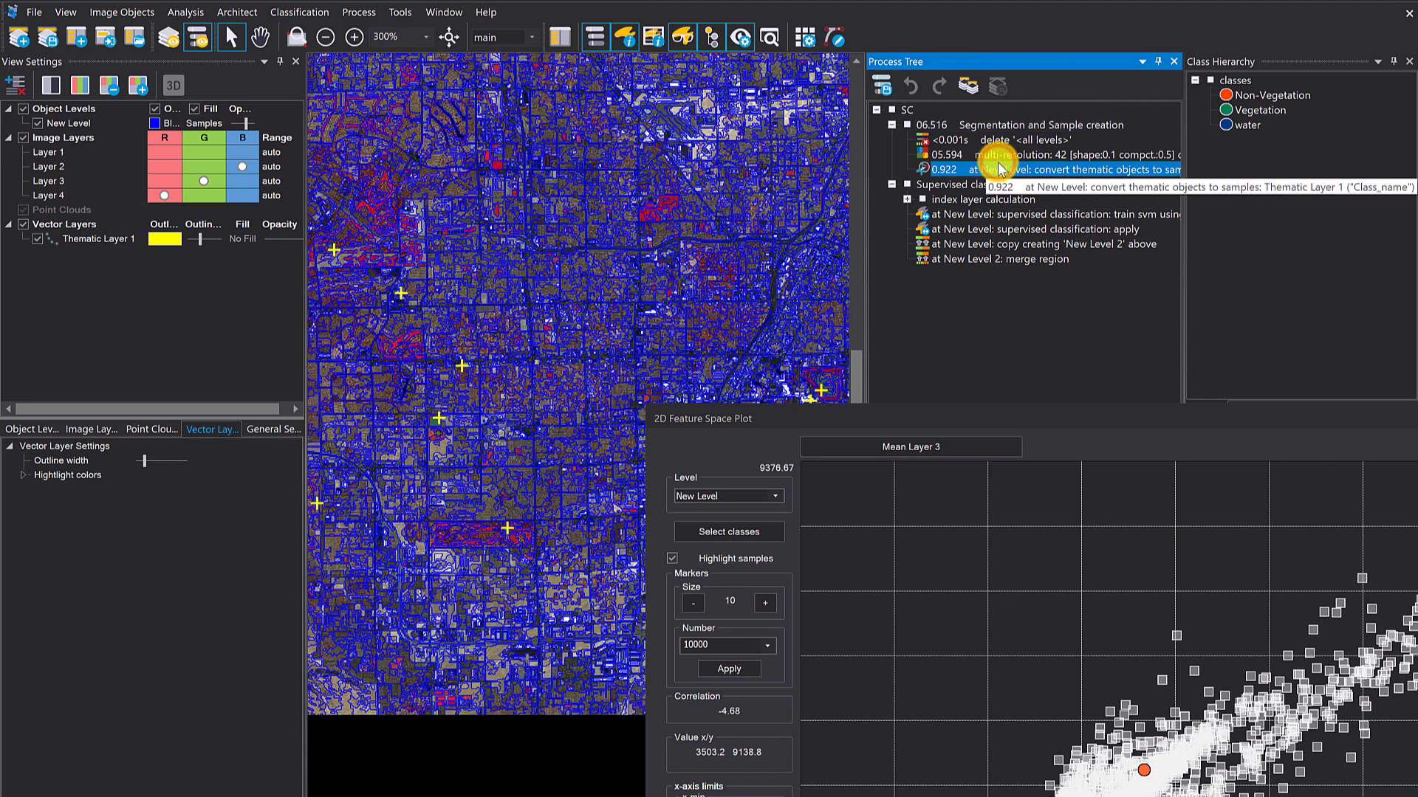
pyautogui.doubleClick(1006, 164)
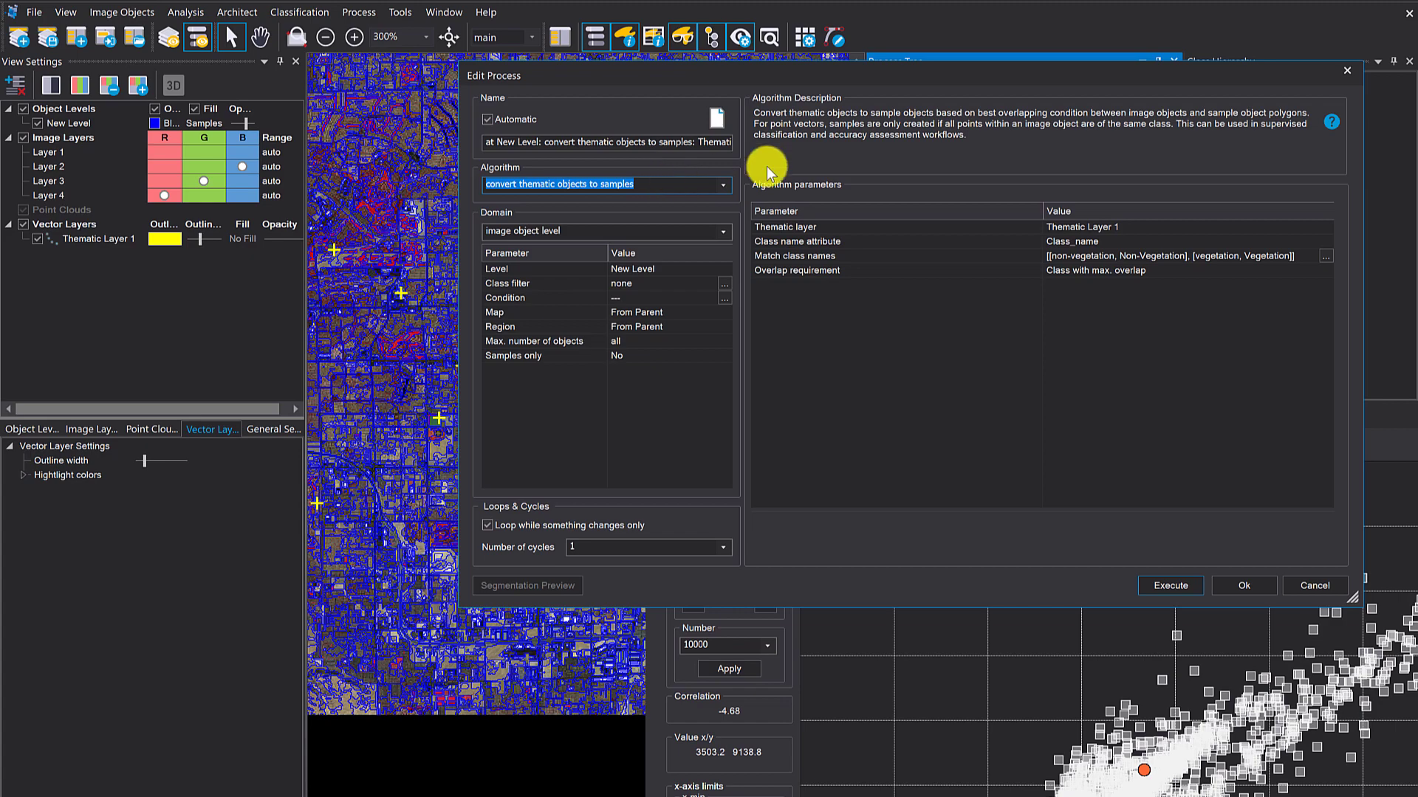
pyautogui.click(1341, 73)
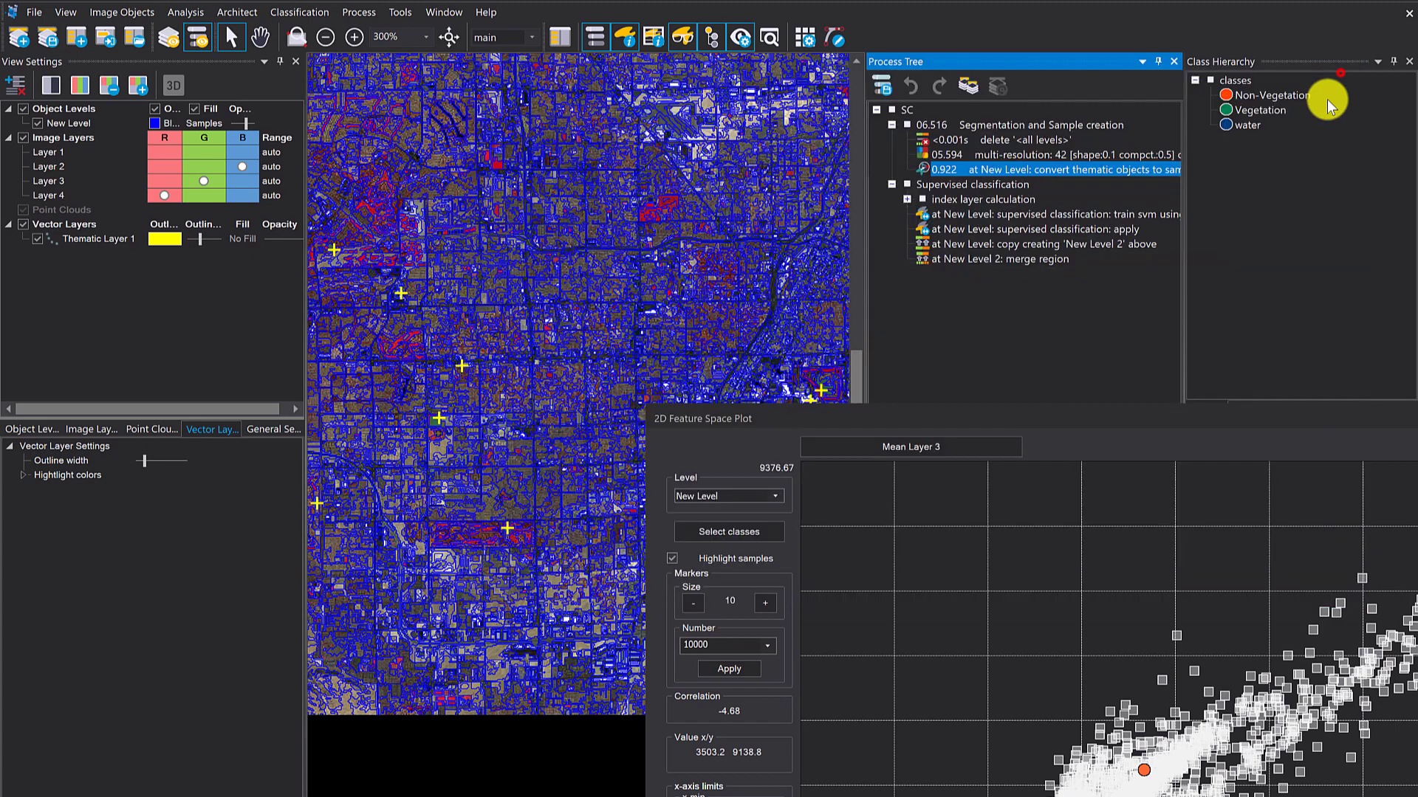
# Step: Lower the feature space plot's x-axis maximum to 6382.88 and its y-axis maximum to about 5413.67, and close the plot
pyautogui.moveTo(1101, 419); pyautogui.dragTo(692, 70)
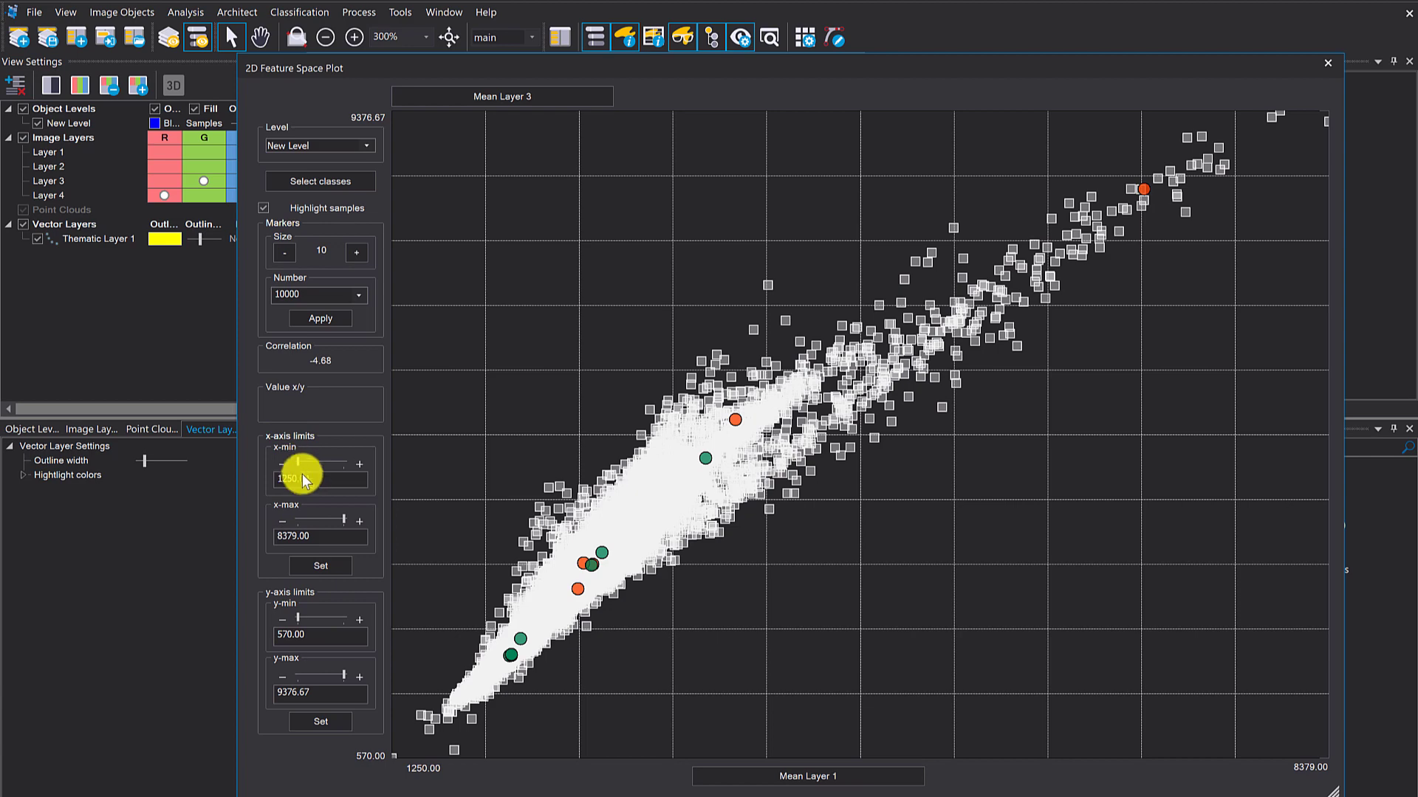
pyautogui.moveTo(341, 520); pyautogui.dragTo(331, 522)
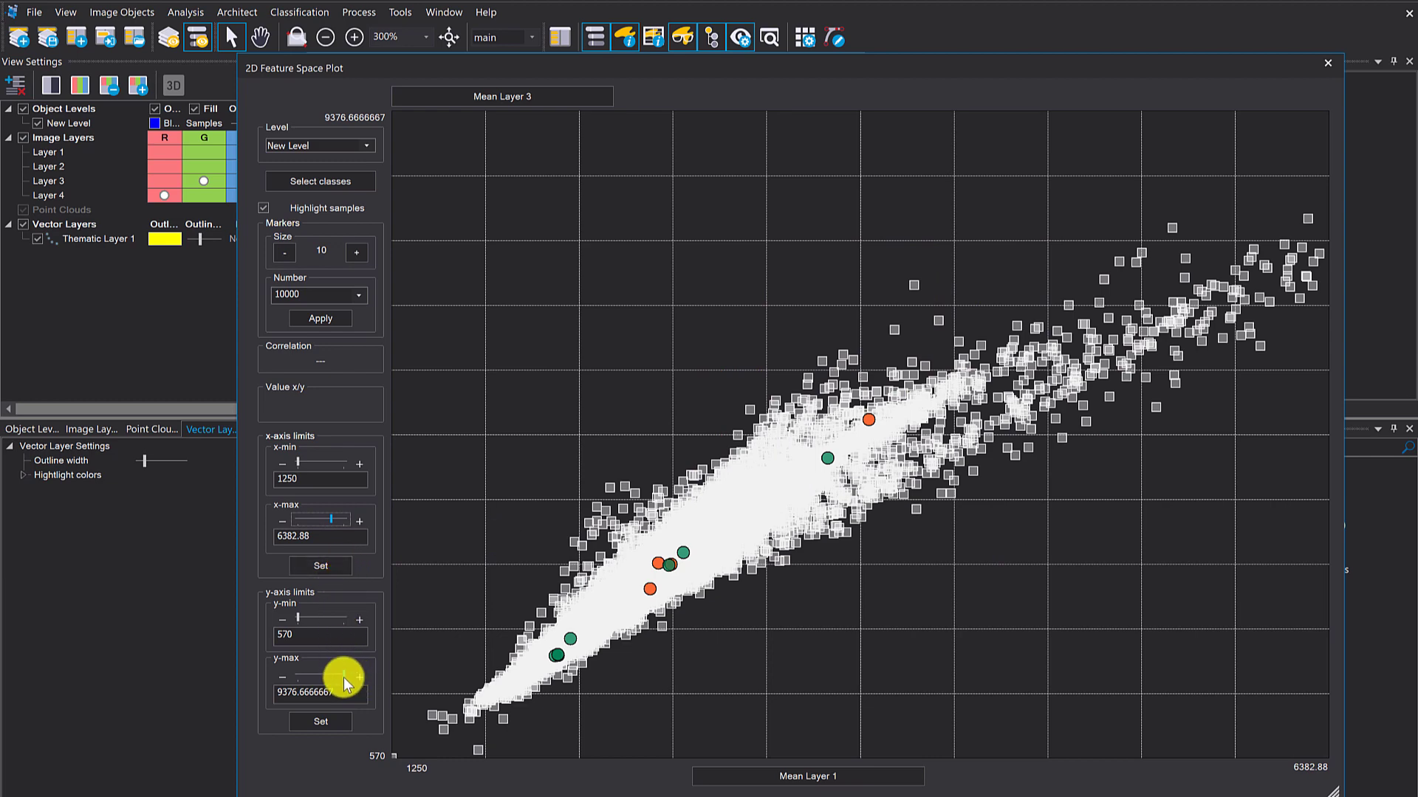
pyautogui.moveTo(343, 676); pyautogui.dragTo(323, 675)
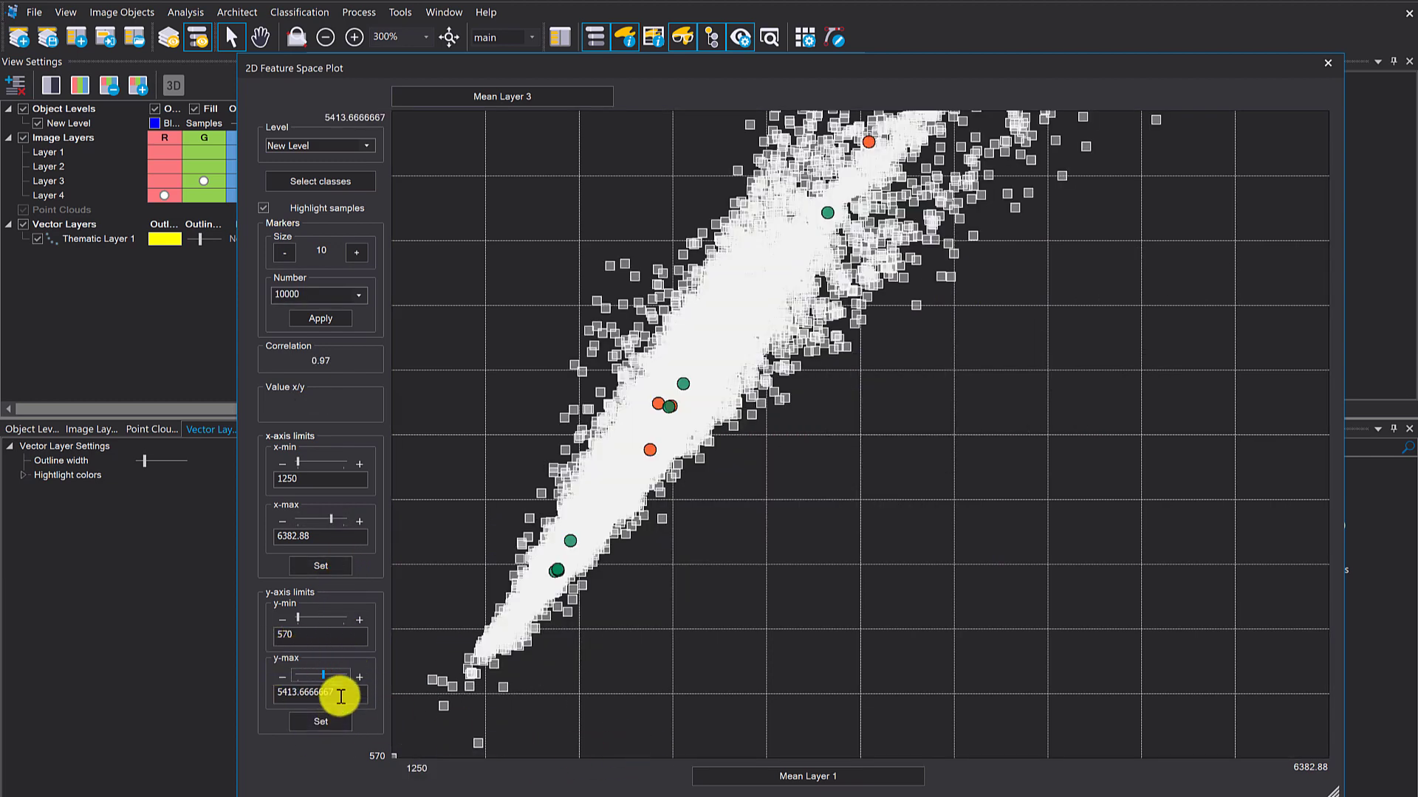
pyautogui.click(341, 697)
pyautogui.moveTo(1110, 68); pyautogui.dragTo(1073, 62)
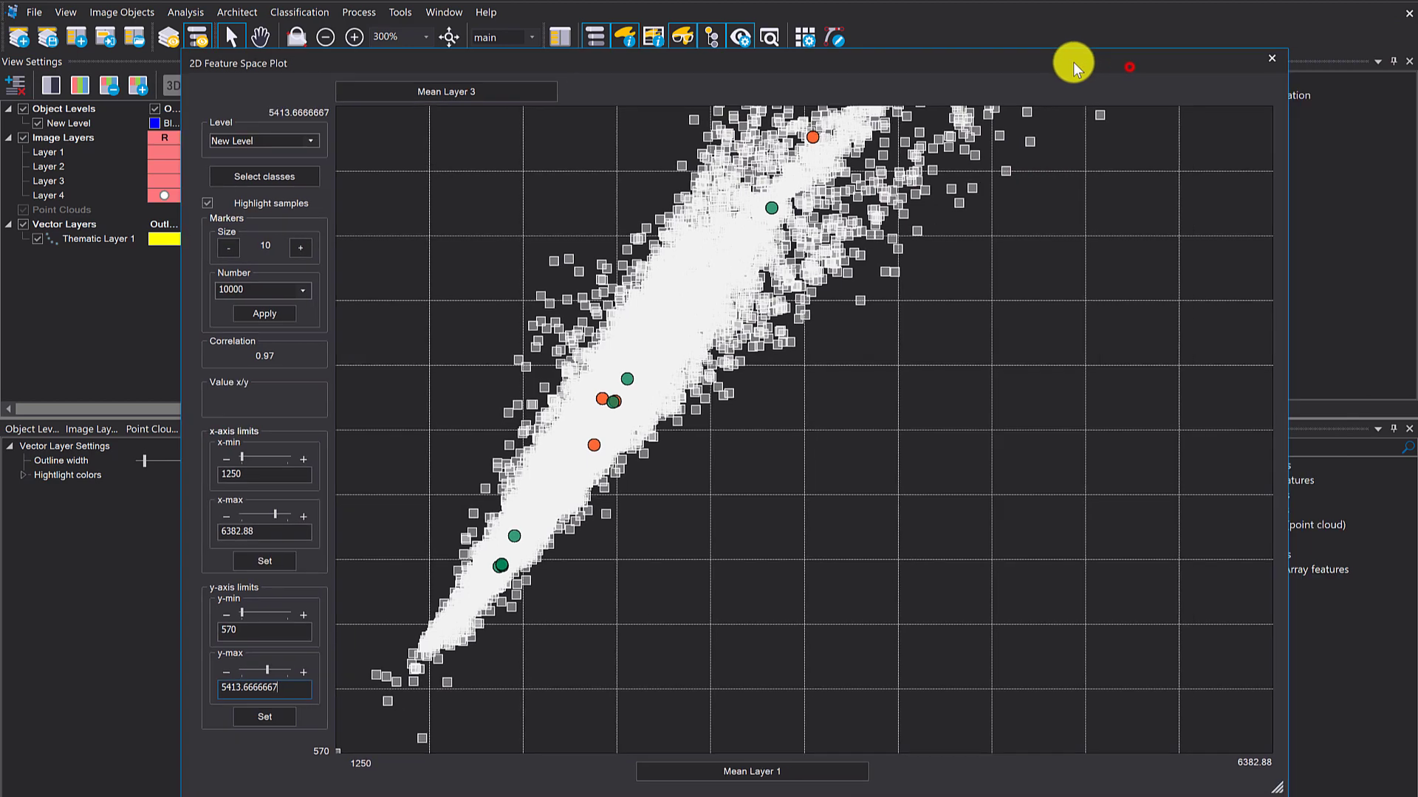
pyautogui.click(1270, 61)
# Step: Execute the index layer calculation and the SVM training process at New Level
pyautogui.click(1001, 226)
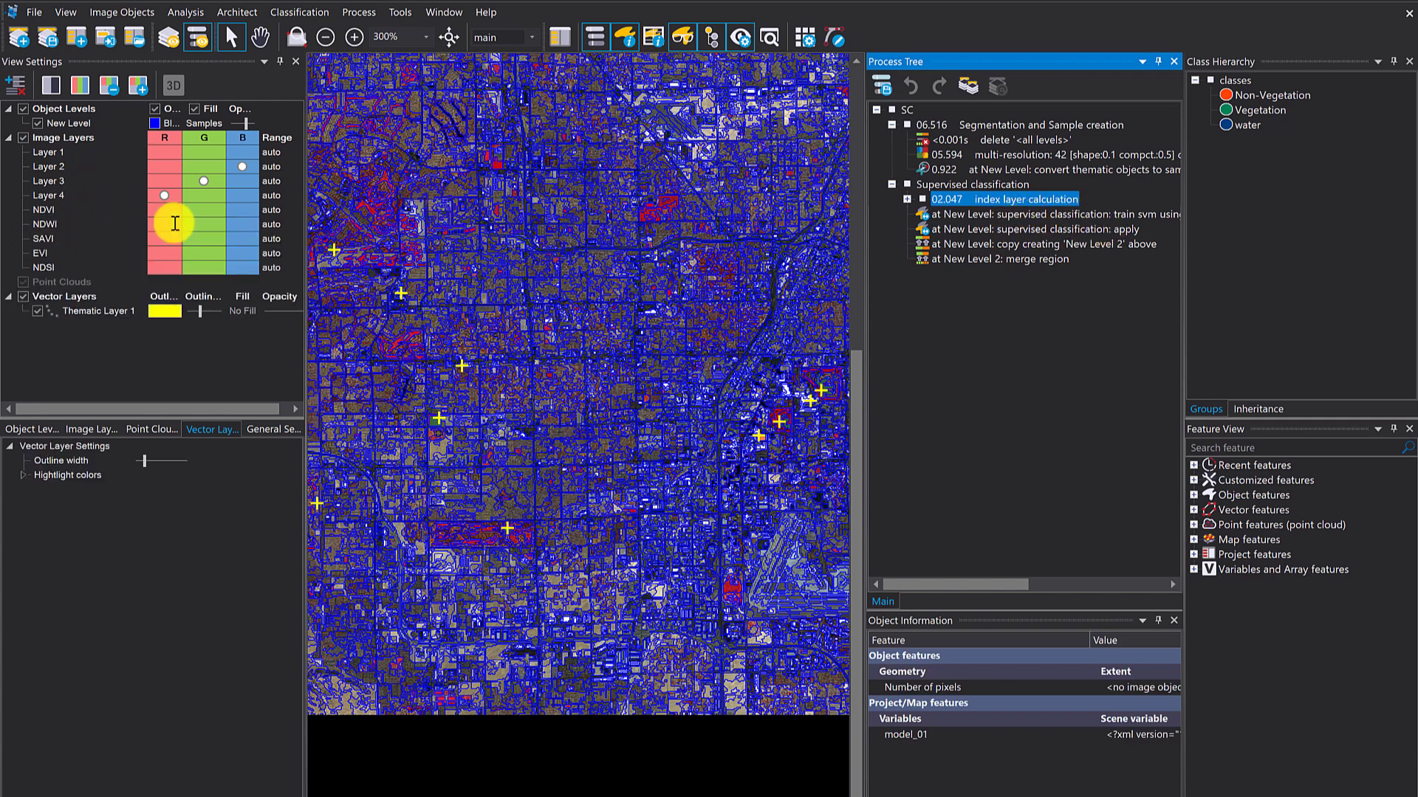
pyautogui.click(955, 215)
pyautogui.rightClick(956, 220)
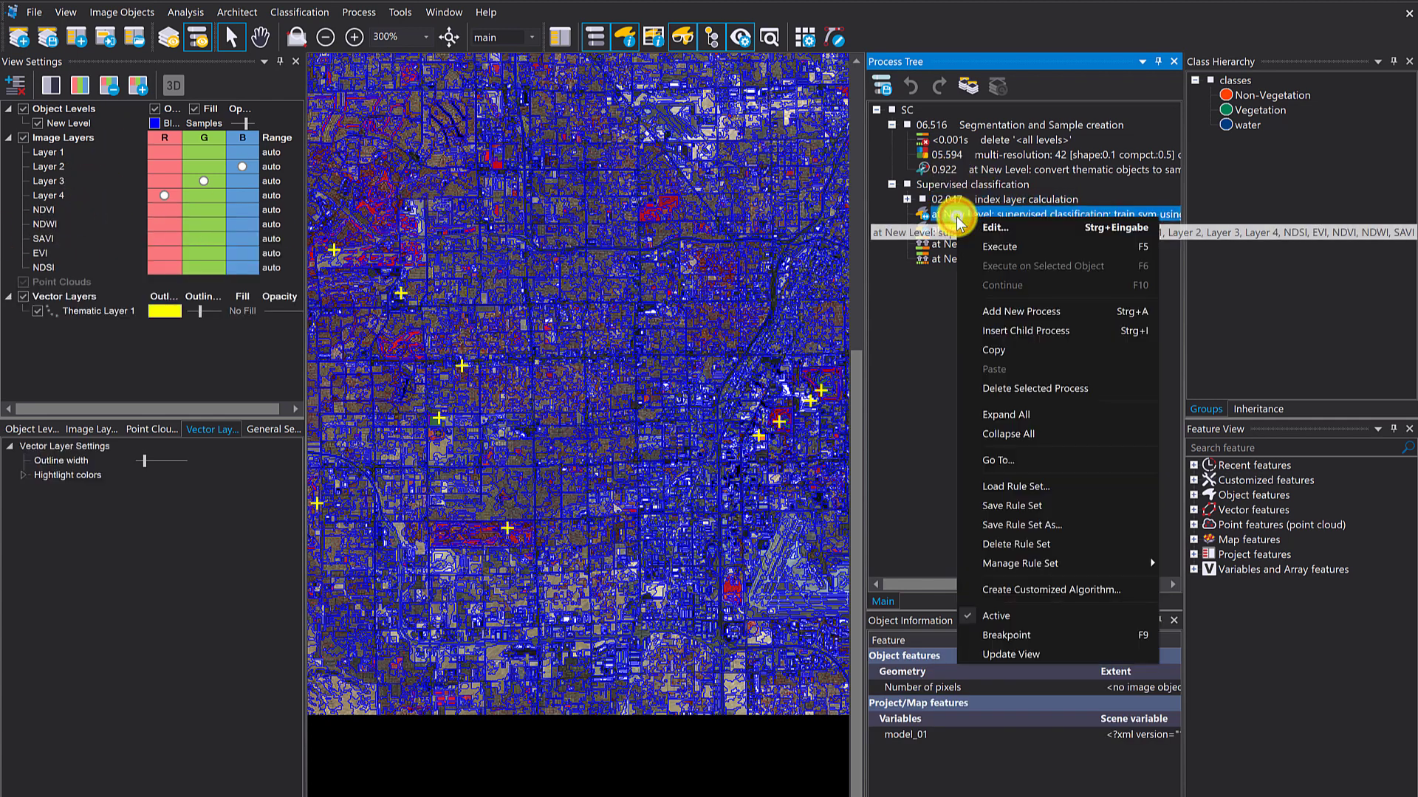
pyautogui.click(998, 246)
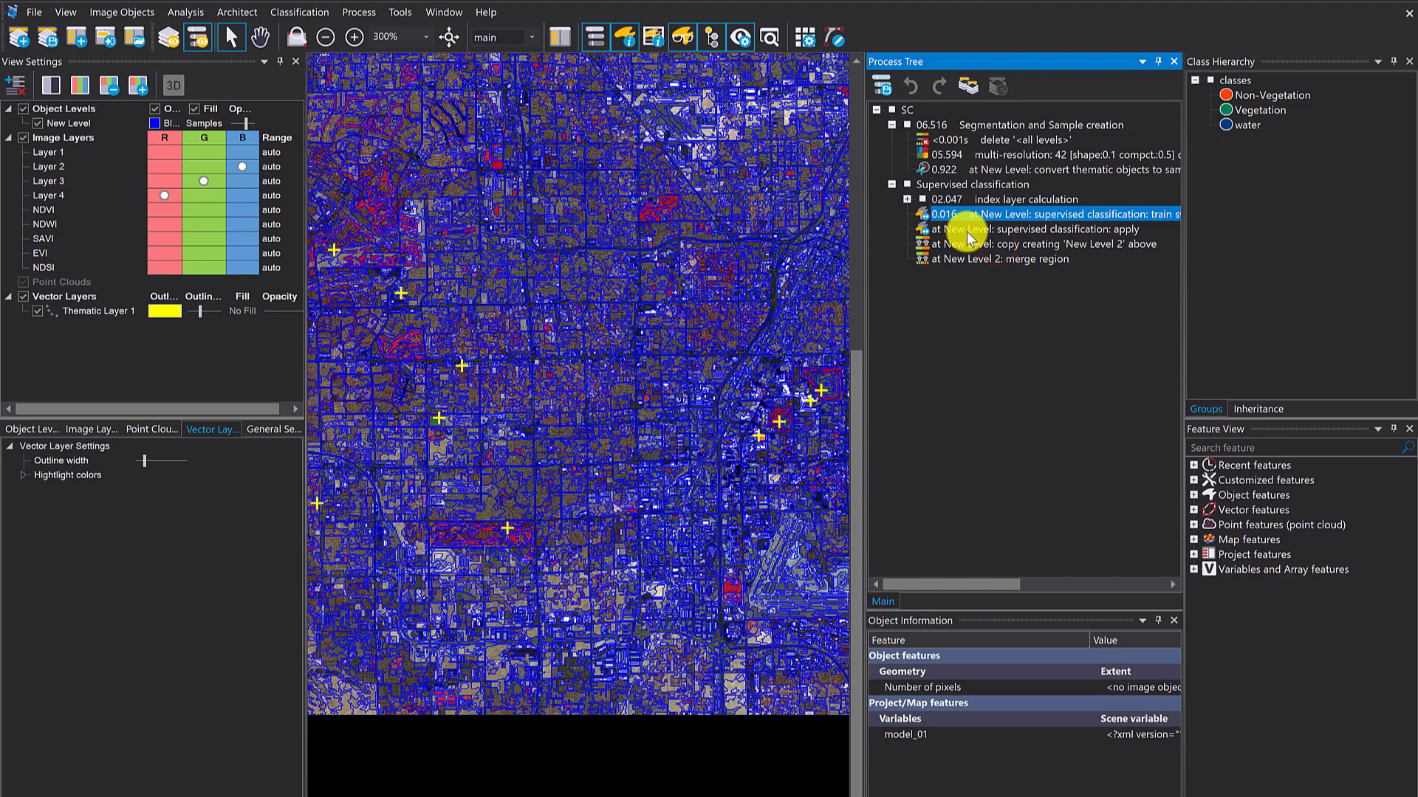
# Step: Apply the supervised classification at New Level and set the level's object fill display to class
pyautogui.rightClick(967, 235)
pyautogui.click(993, 243)
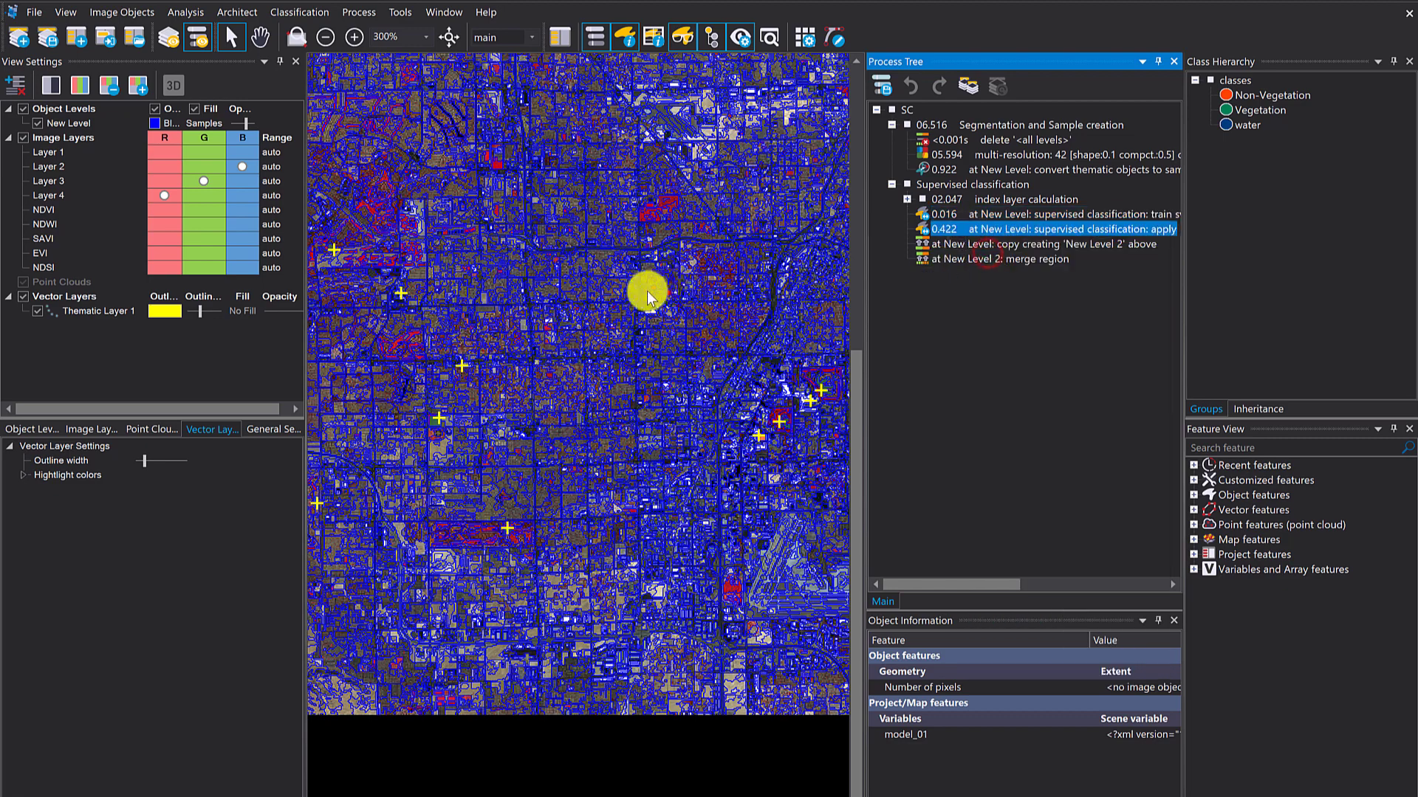
pyautogui.click(211, 122)
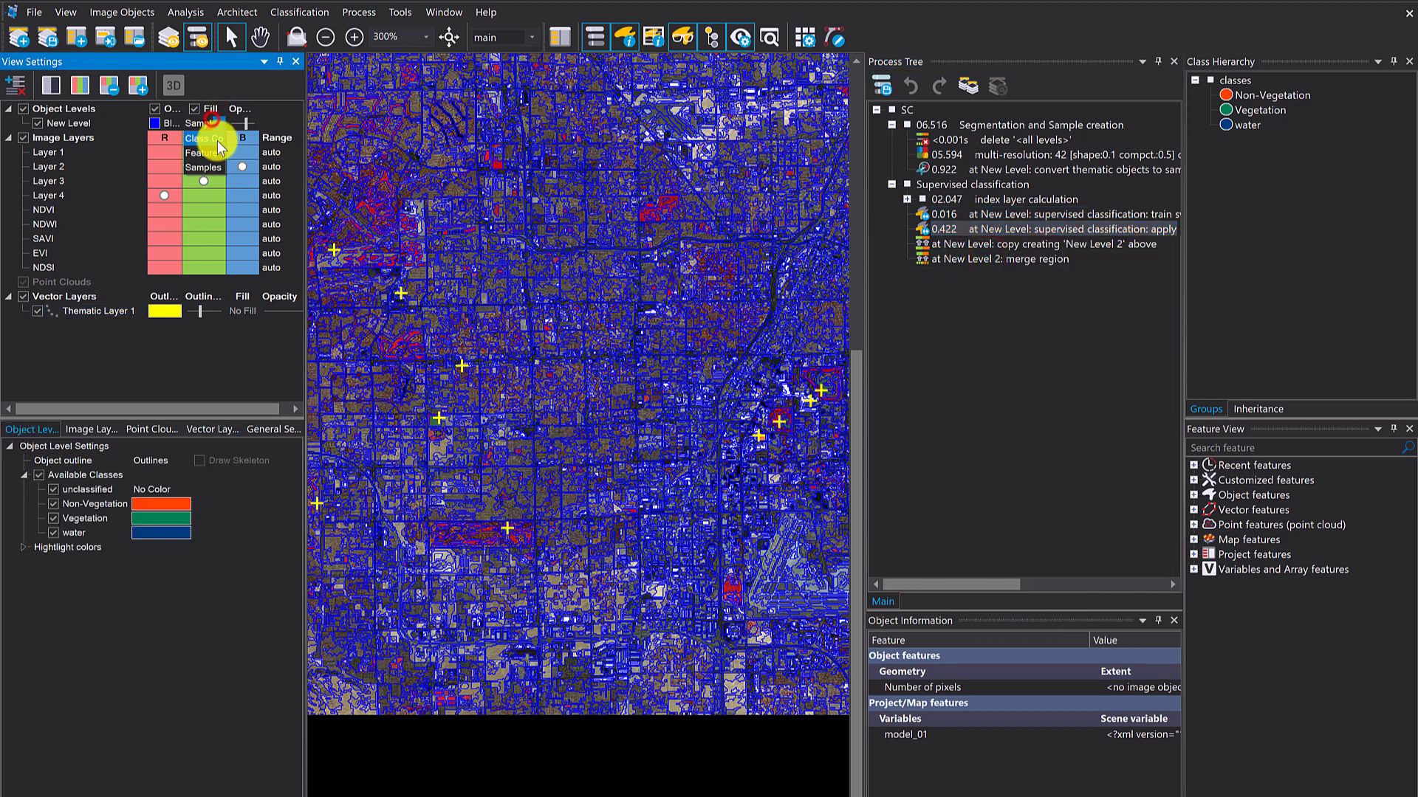
pyautogui.click(203, 139)
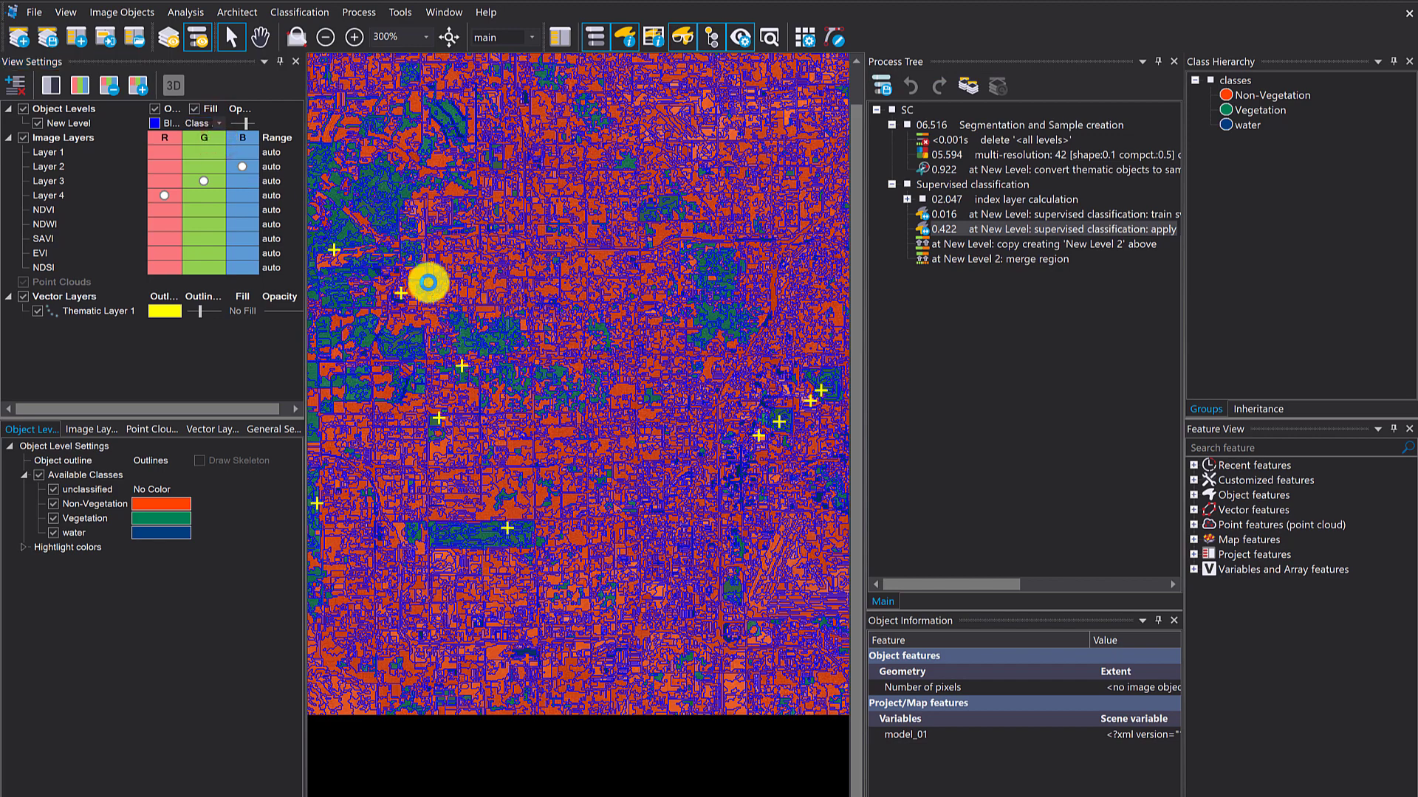
# Step: Hide the object outlines and examine the classified vegetation, non-vegetation and water areas across the whole image
pyautogui.scroll(-1, 429, 282)
pyautogui.click(156, 109)
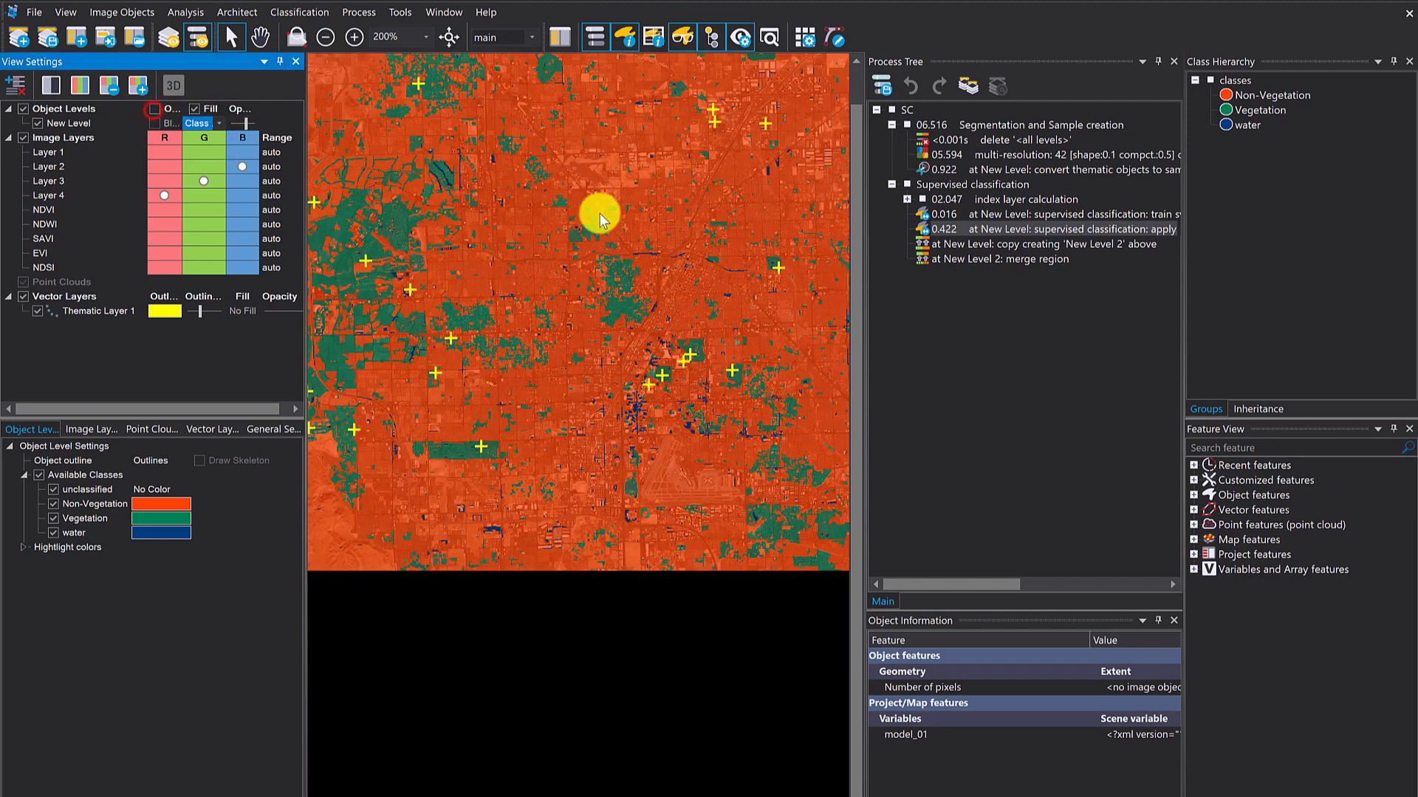
pyautogui.scroll(-2, 569, 341)
pyautogui.middleClick(545, 415)
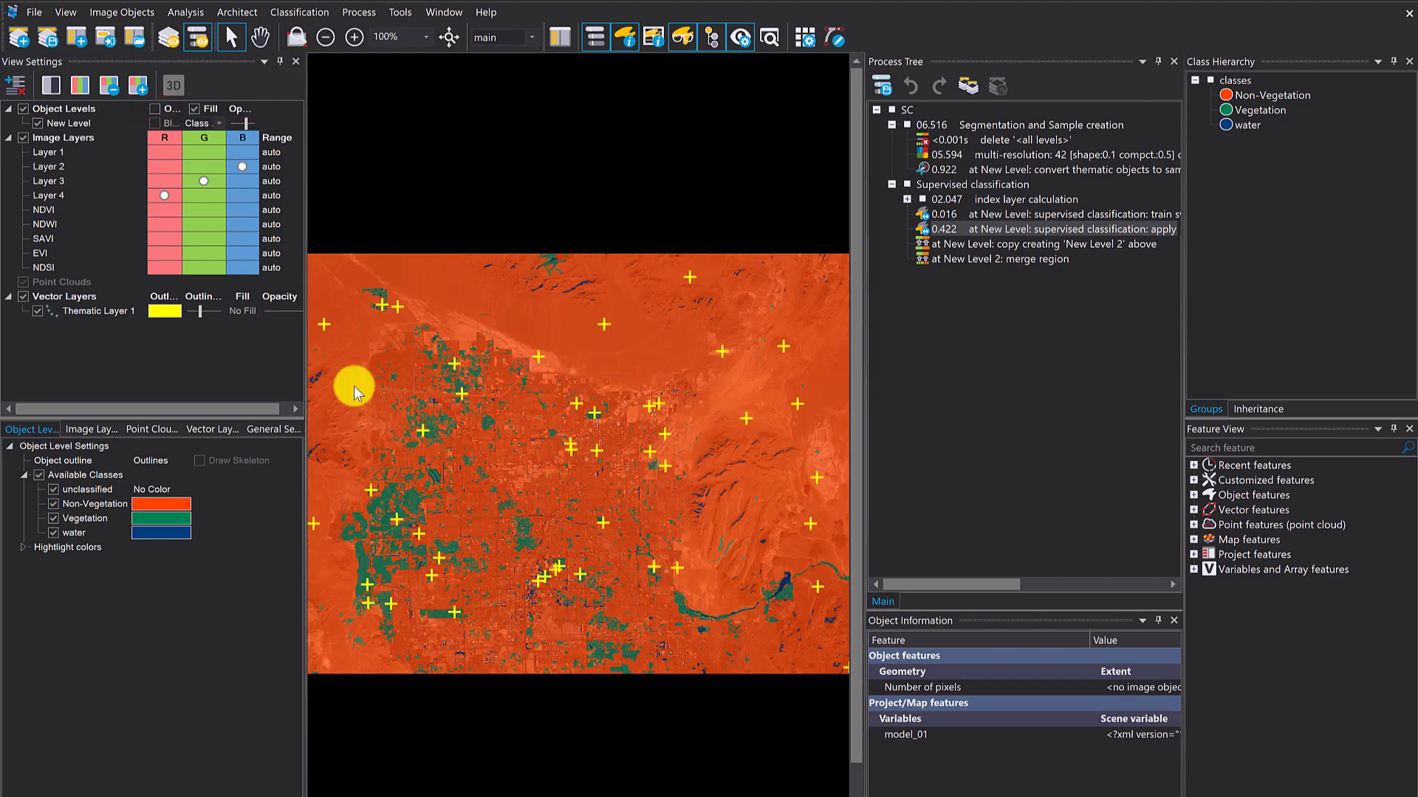
pyautogui.scroll(2, 415, 388)
pyautogui.scroll(1, 414, 388)
pyautogui.moveTo(681, 357); pyautogui.dragTo(472, 364)
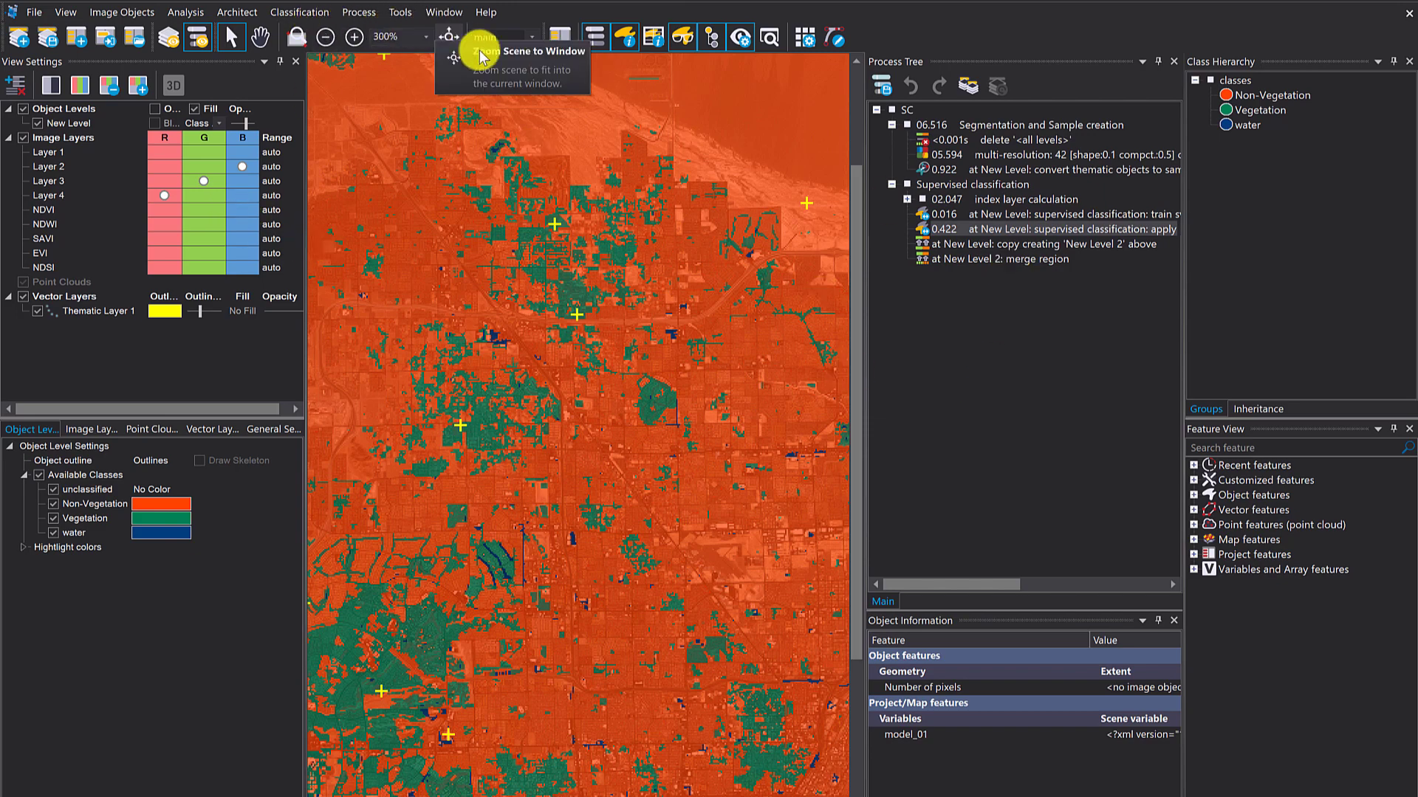
pyautogui.moveTo(609, 244); pyautogui.dragTo(646, 402)
pyautogui.moveTo(738, 286); pyautogui.dragTo(624, 288)
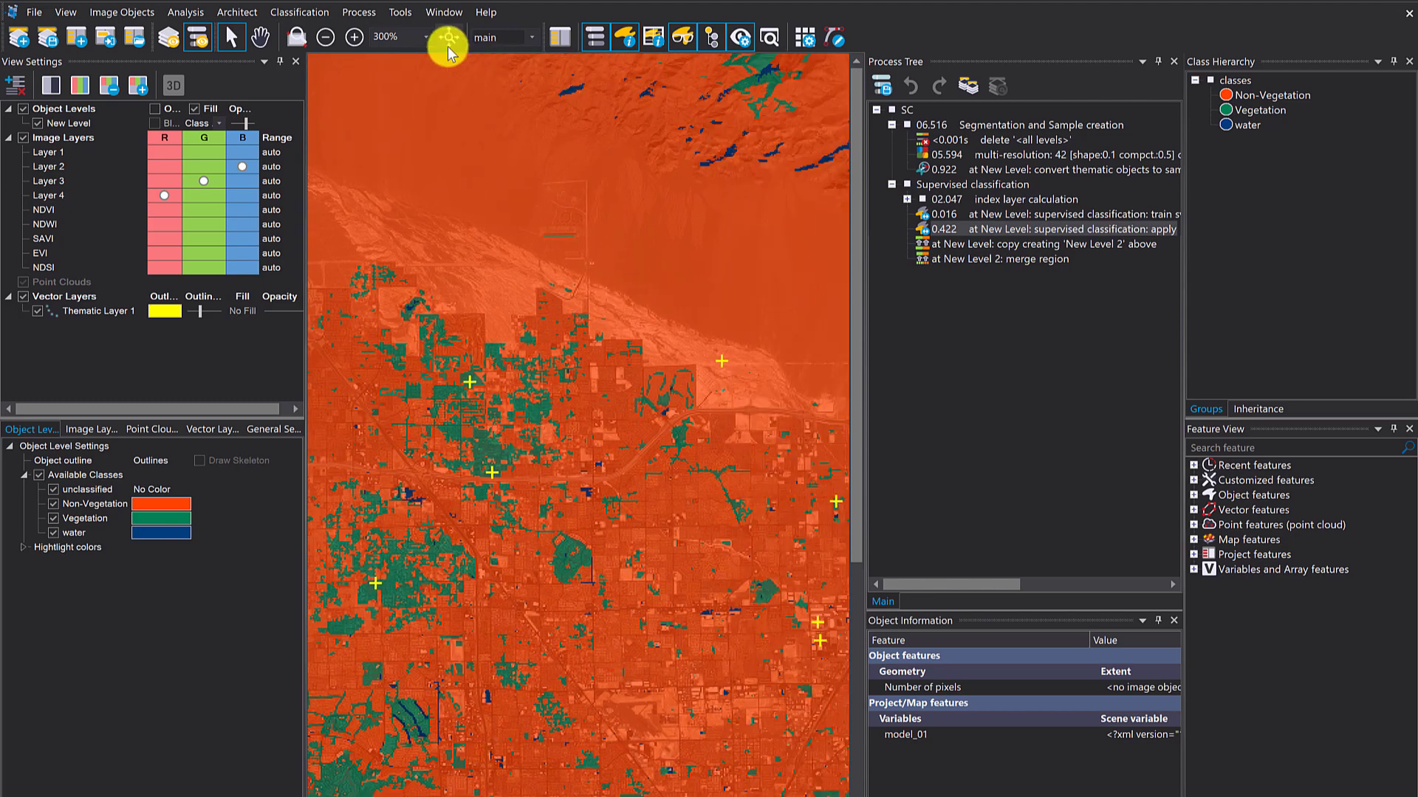
# Step: Reopen the 2D Feature Space Plot and set its Y axis to the mean of NDVI
pyautogui.click(400, 13)
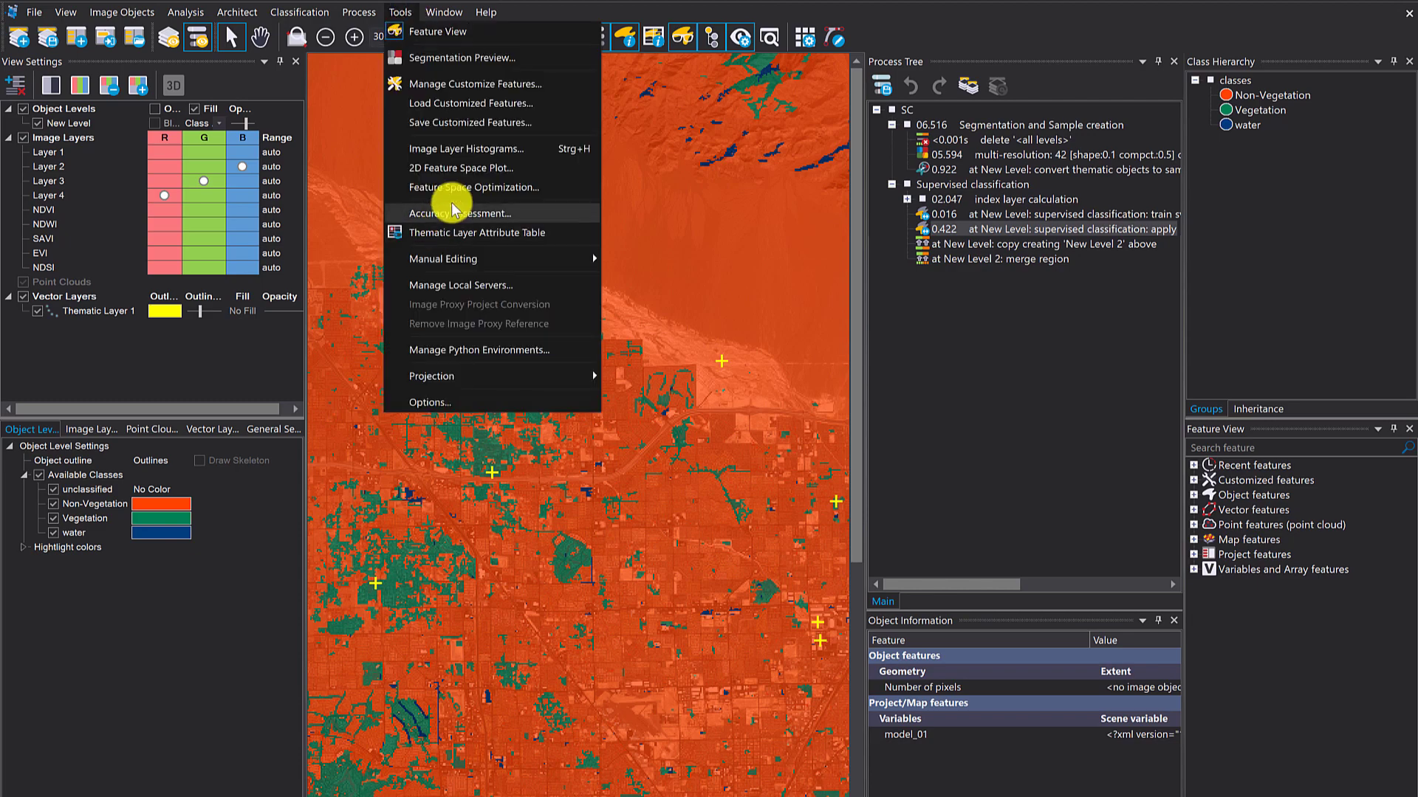
pyautogui.click(457, 167)
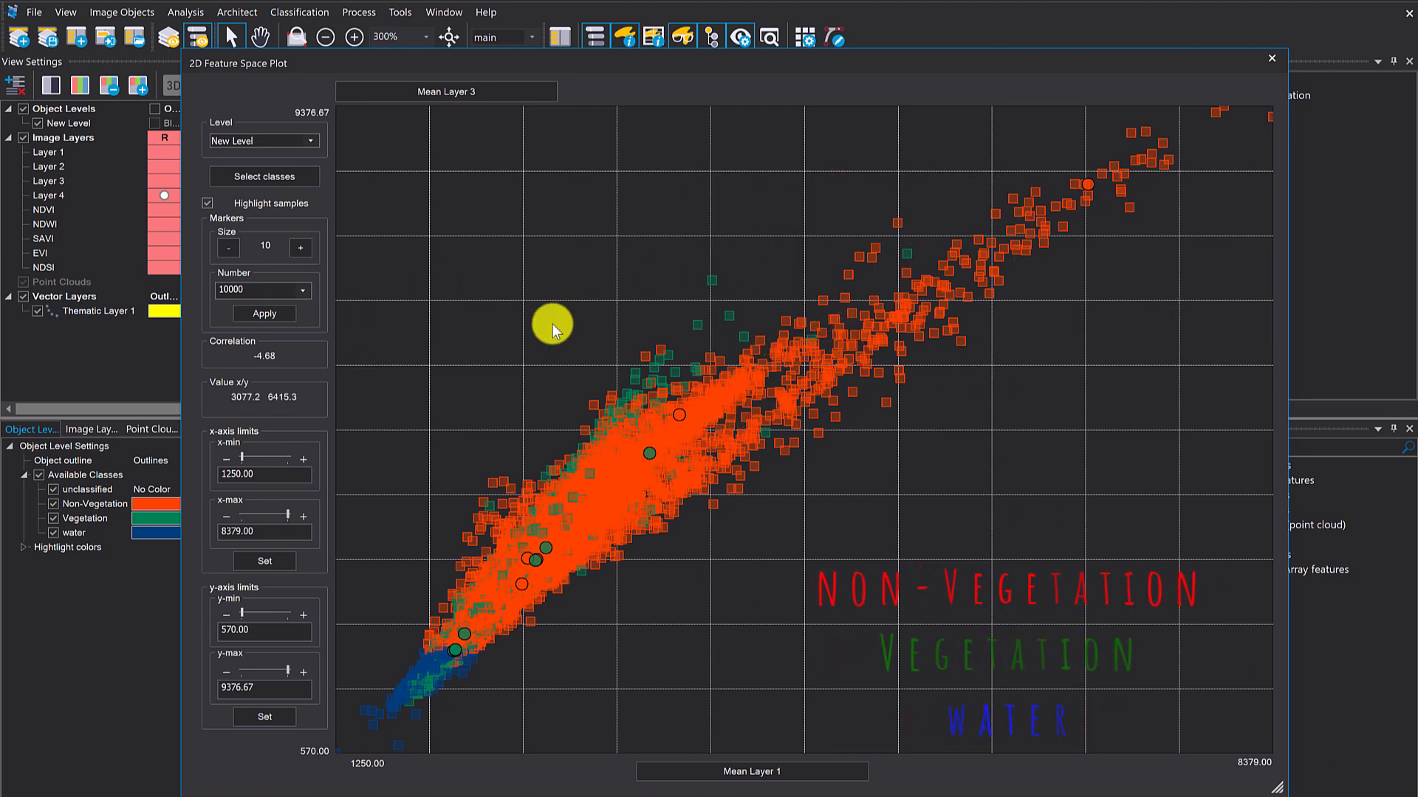
pyautogui.click(471, 91)
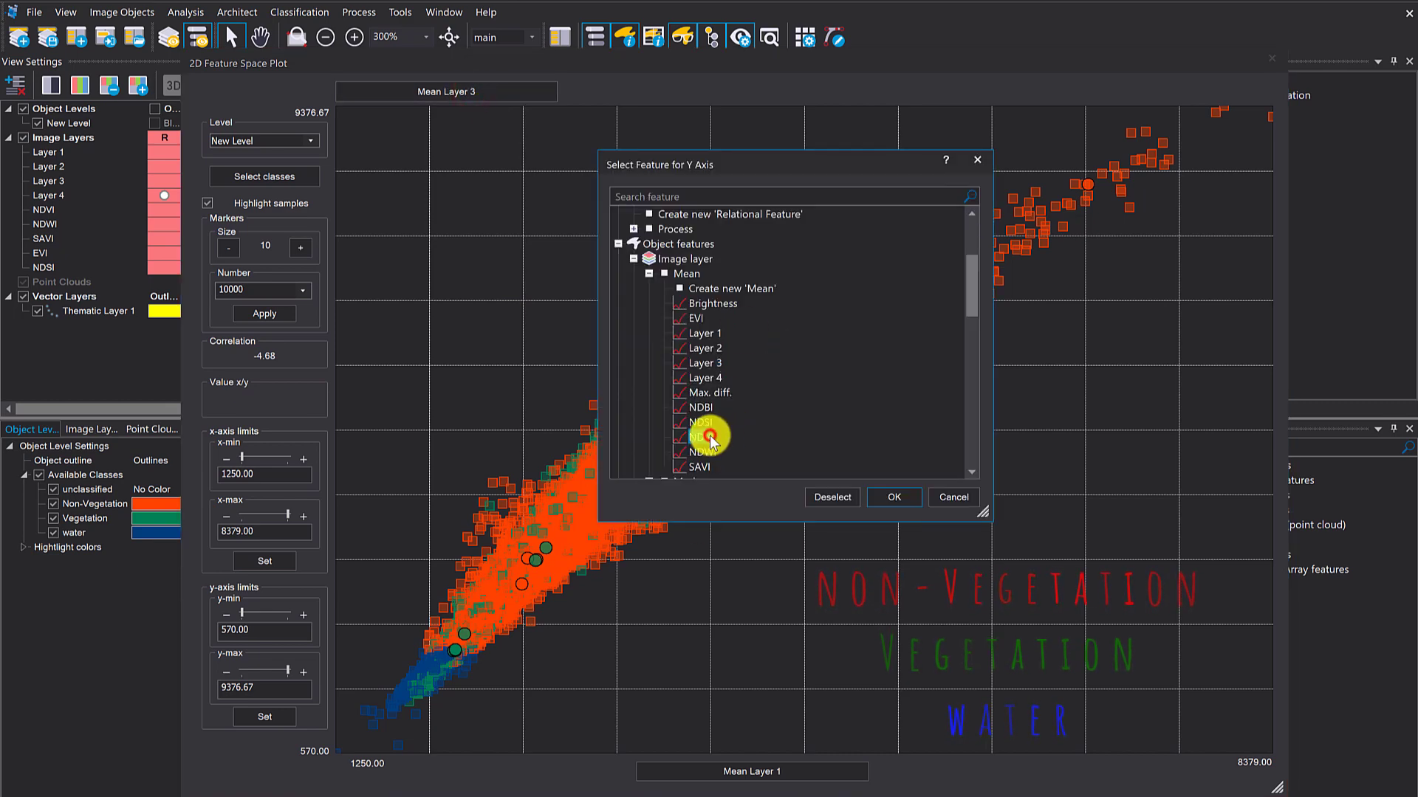
pyautogui.click(894, 495)
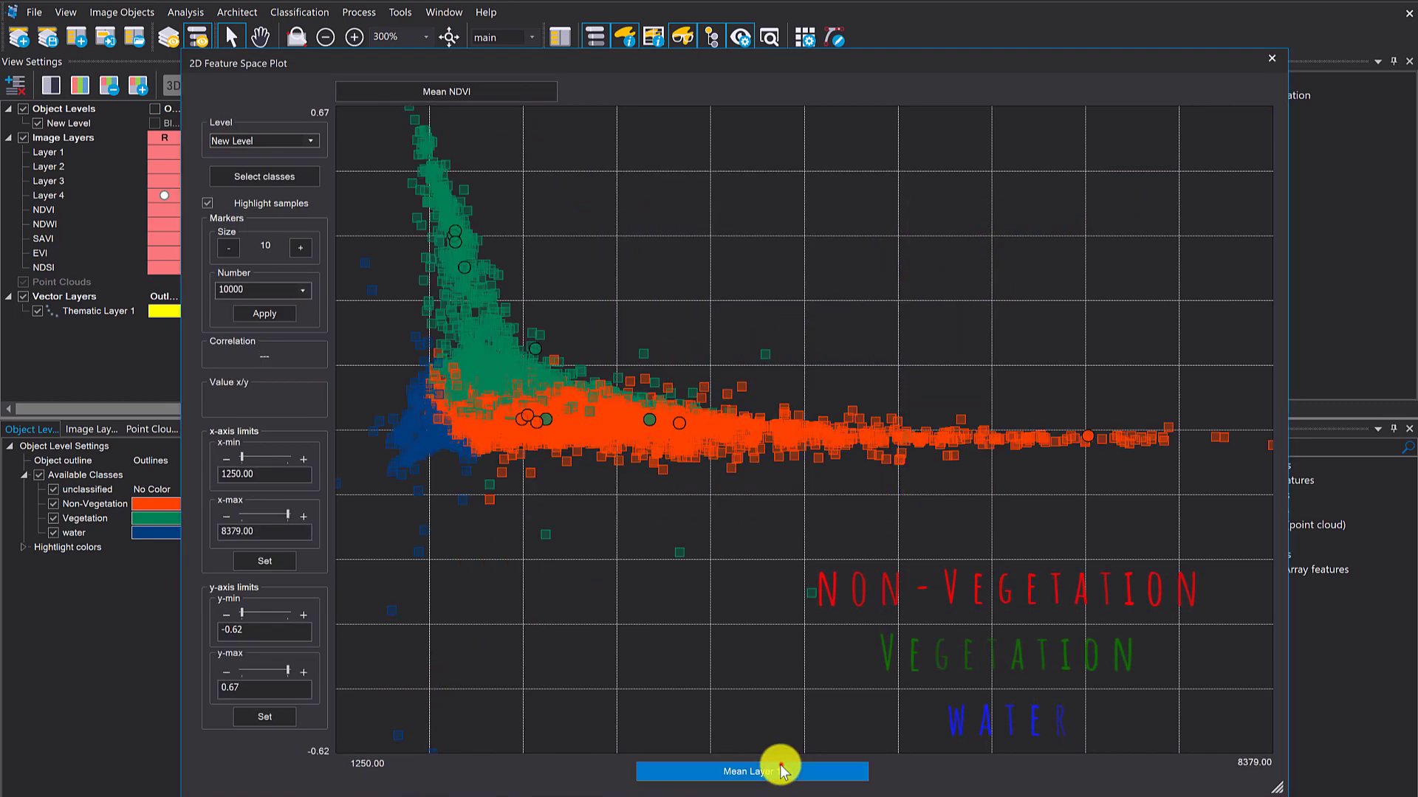
# Step: Set the plot's X axis to the mean of NDWI and toggle the sample highlighting off and back on
pyautogui.click(781, 771)
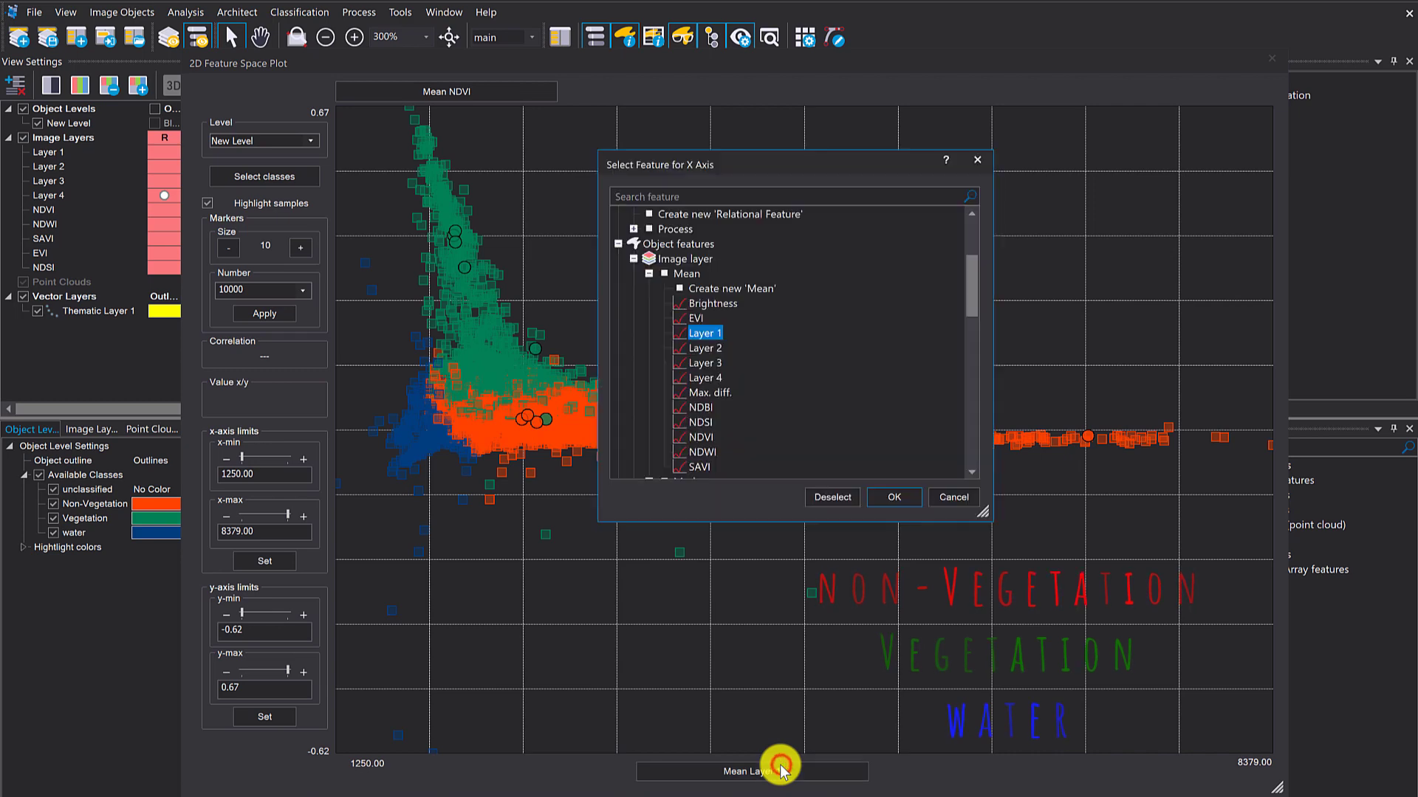
pyautogui.doubleClick(699, 455)
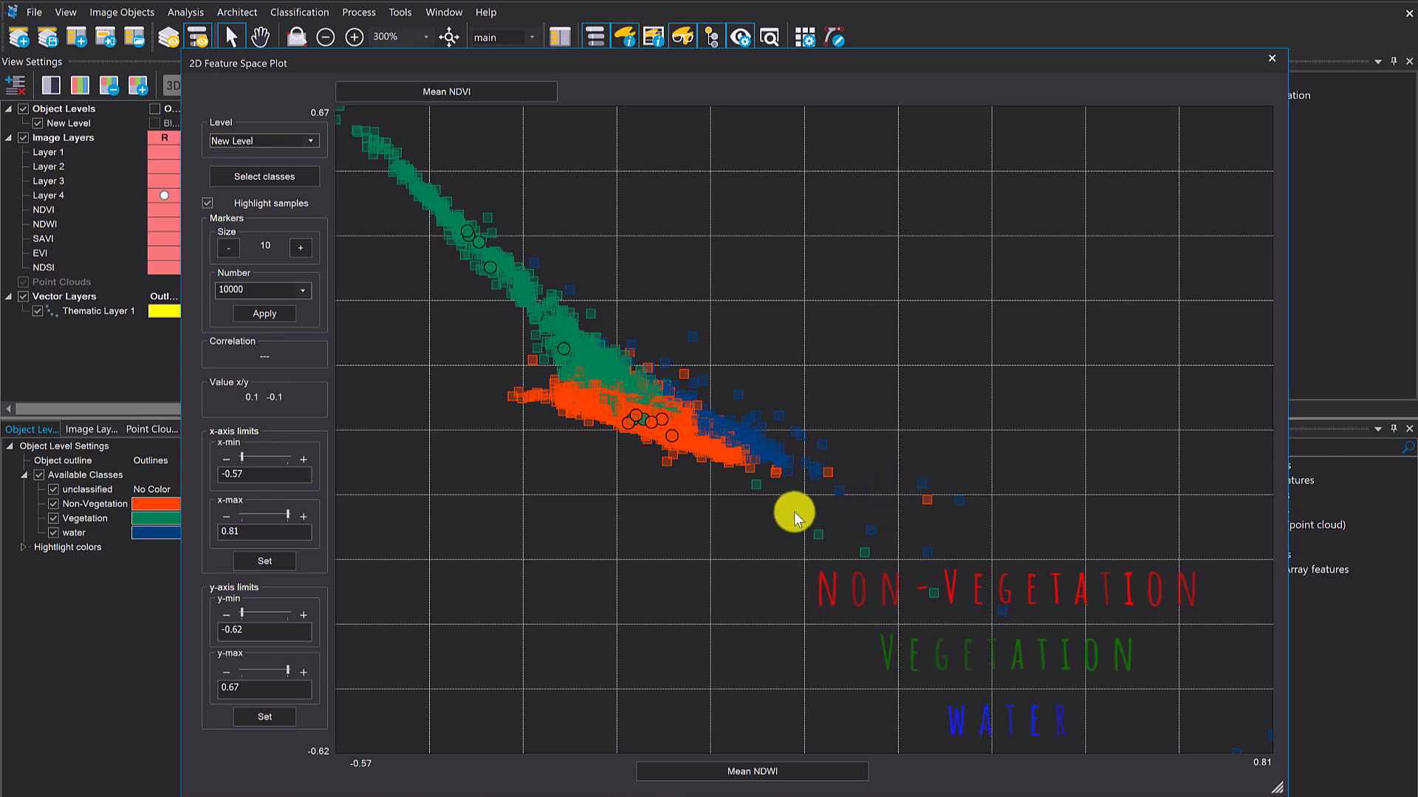
pyautogui.click(208, 210)
pyautogui.click(208, 207)
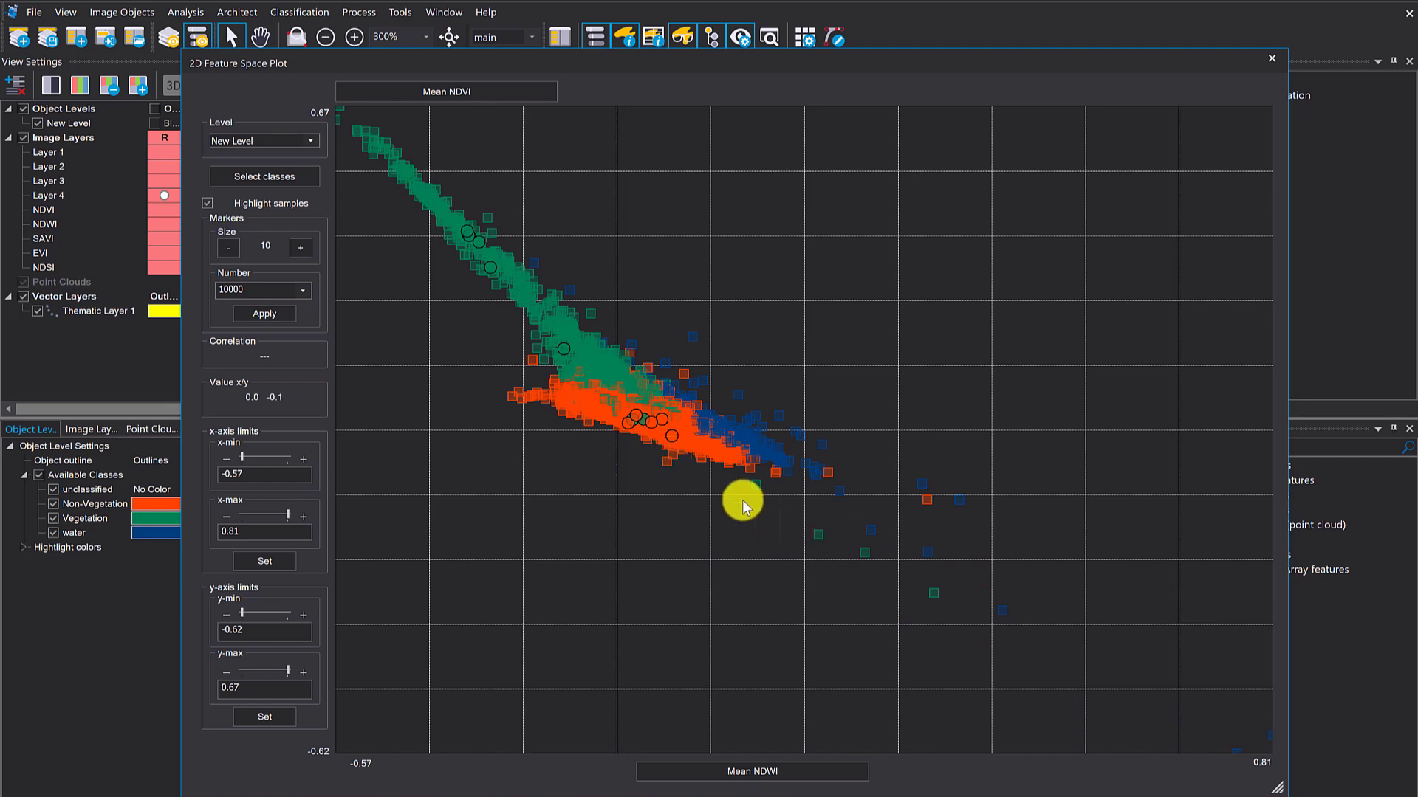
# Step: Select the outlying Vegetation marker with low NDVI and high NDWI, and look at its object close up in the uncovered image
pyautogui.moveTo(317, 55); pyautogui.dragTo(609, 28)
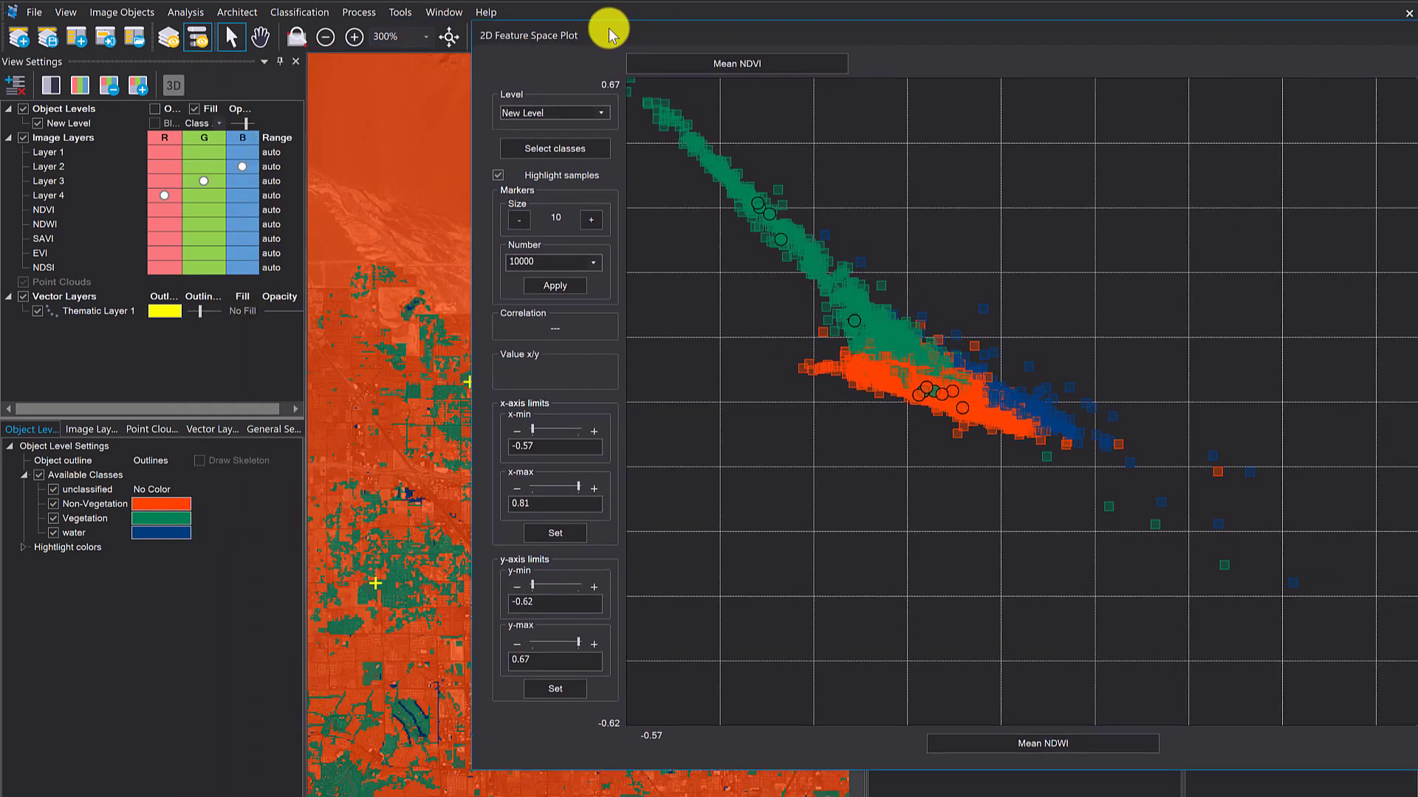
pyautogui.click(1225, 566)
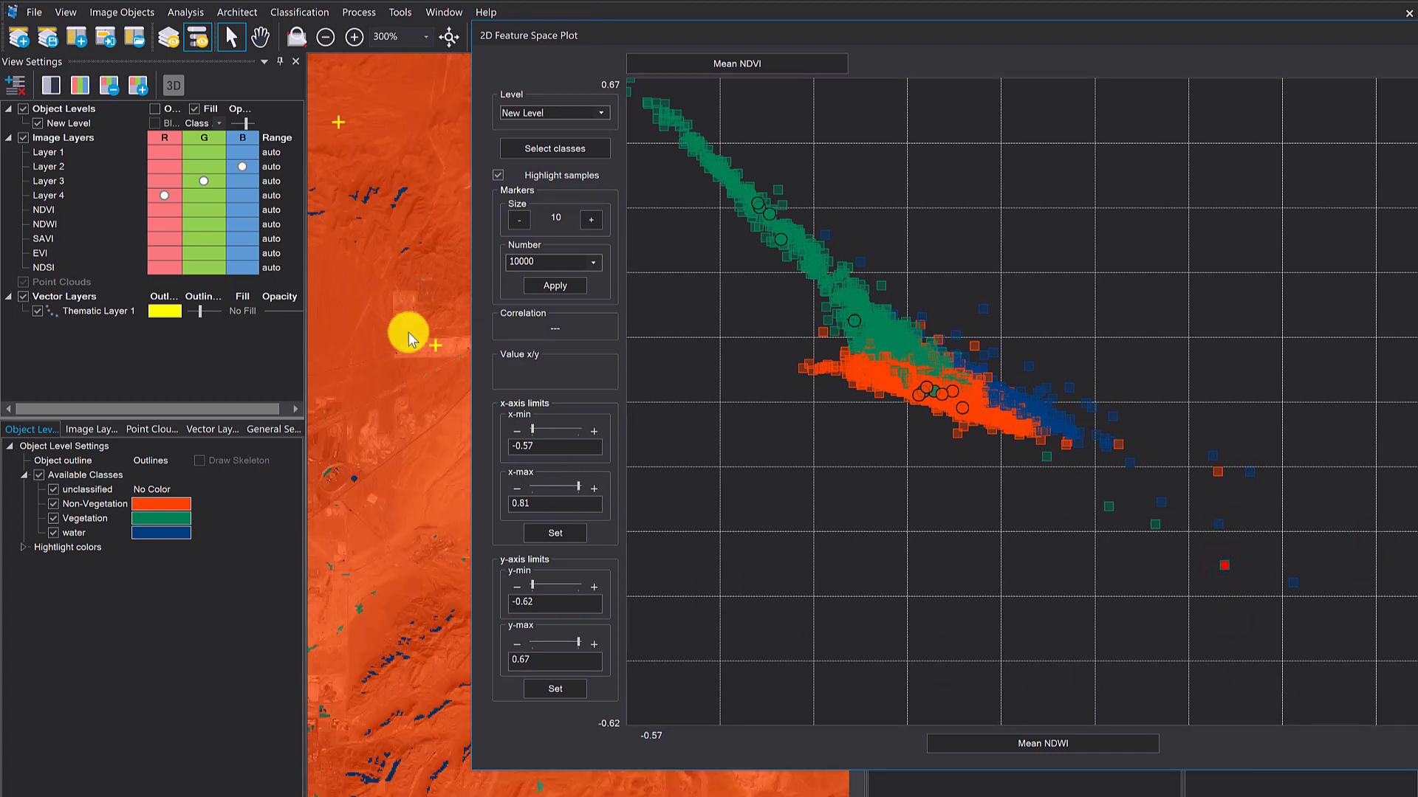
pyautogui.scroll(2, 425, 366)
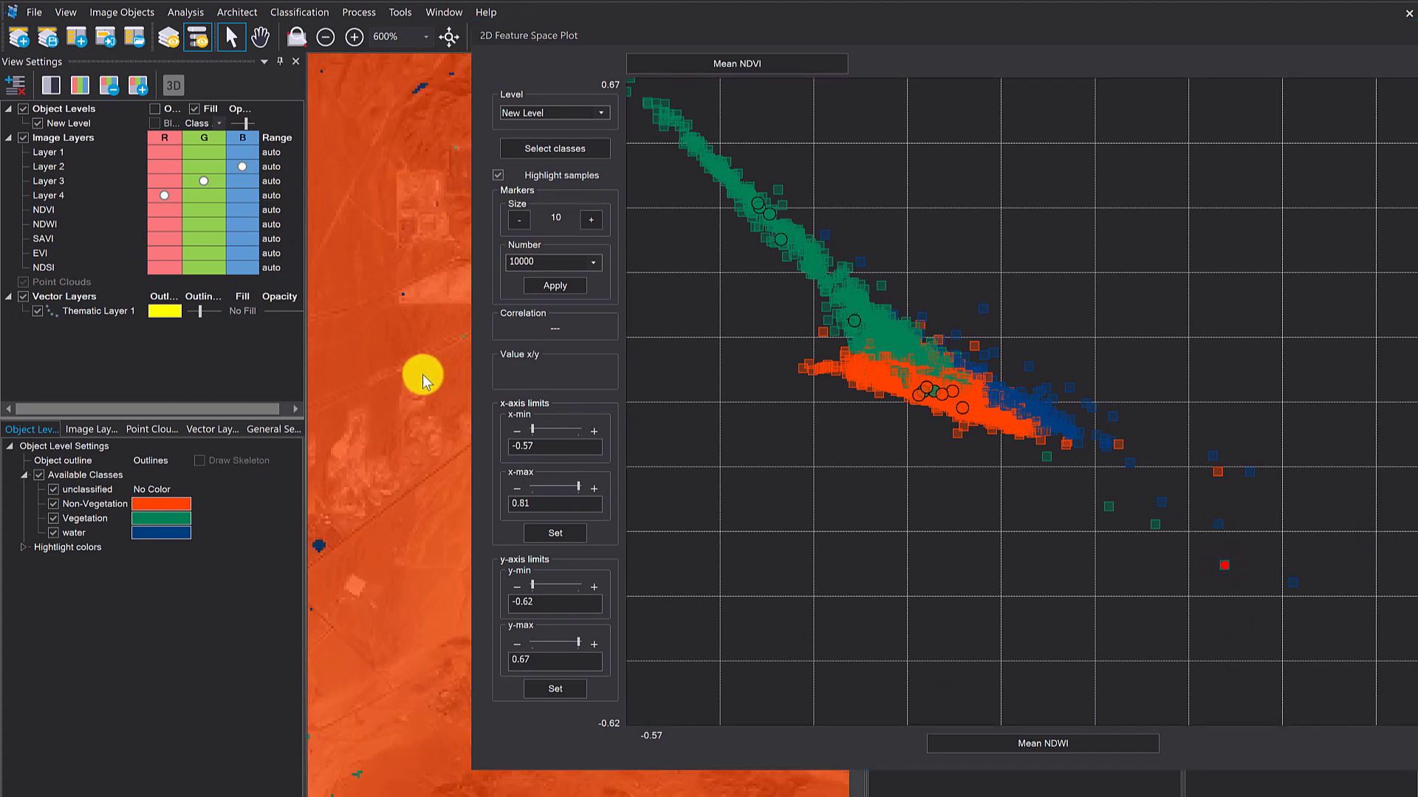
pyautogui.scroll(3, 392, 374)
# Step: Show the object outlines and set the highlight colour of selected objects to yellow
pyautogui.click(155, 109)
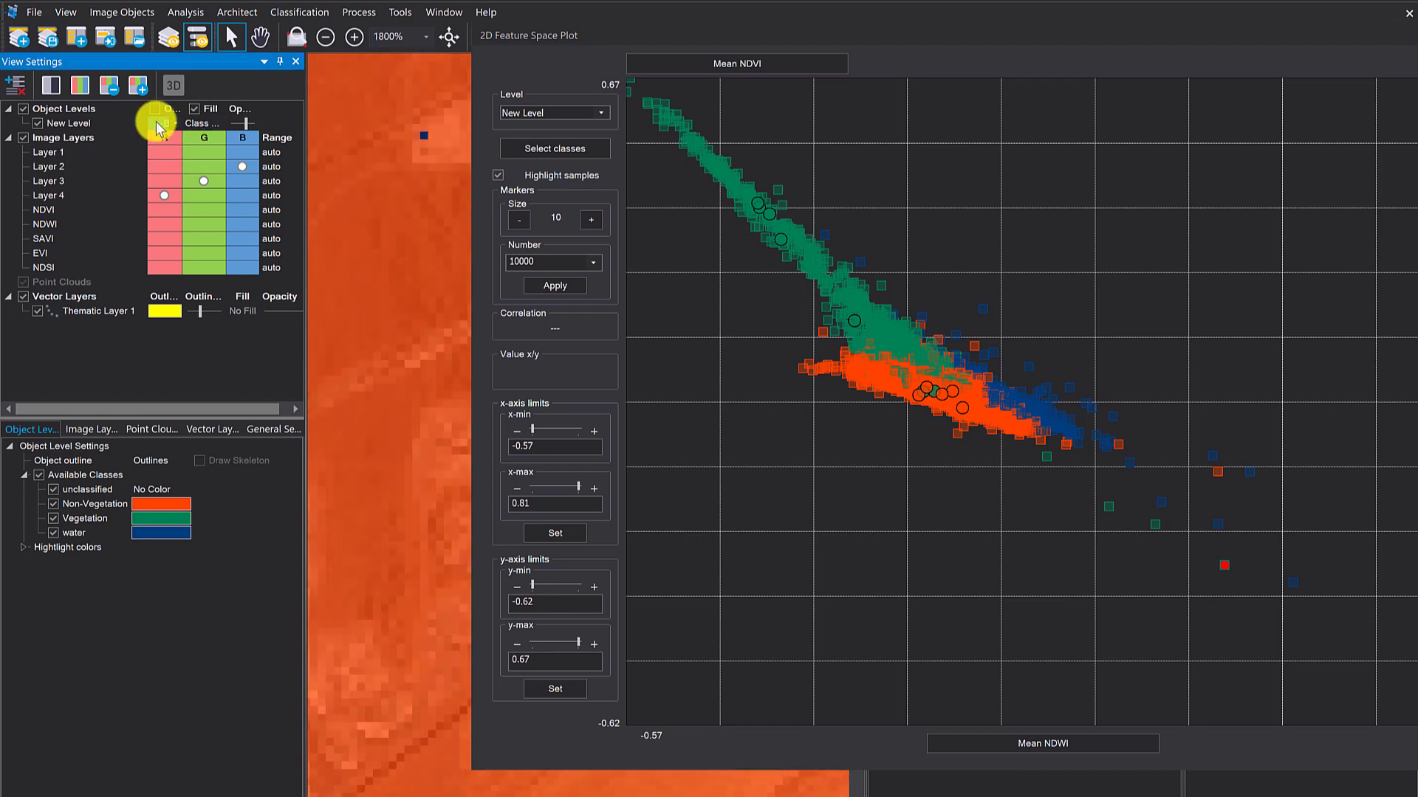
pyautogui.scroll(3, 409, 287)
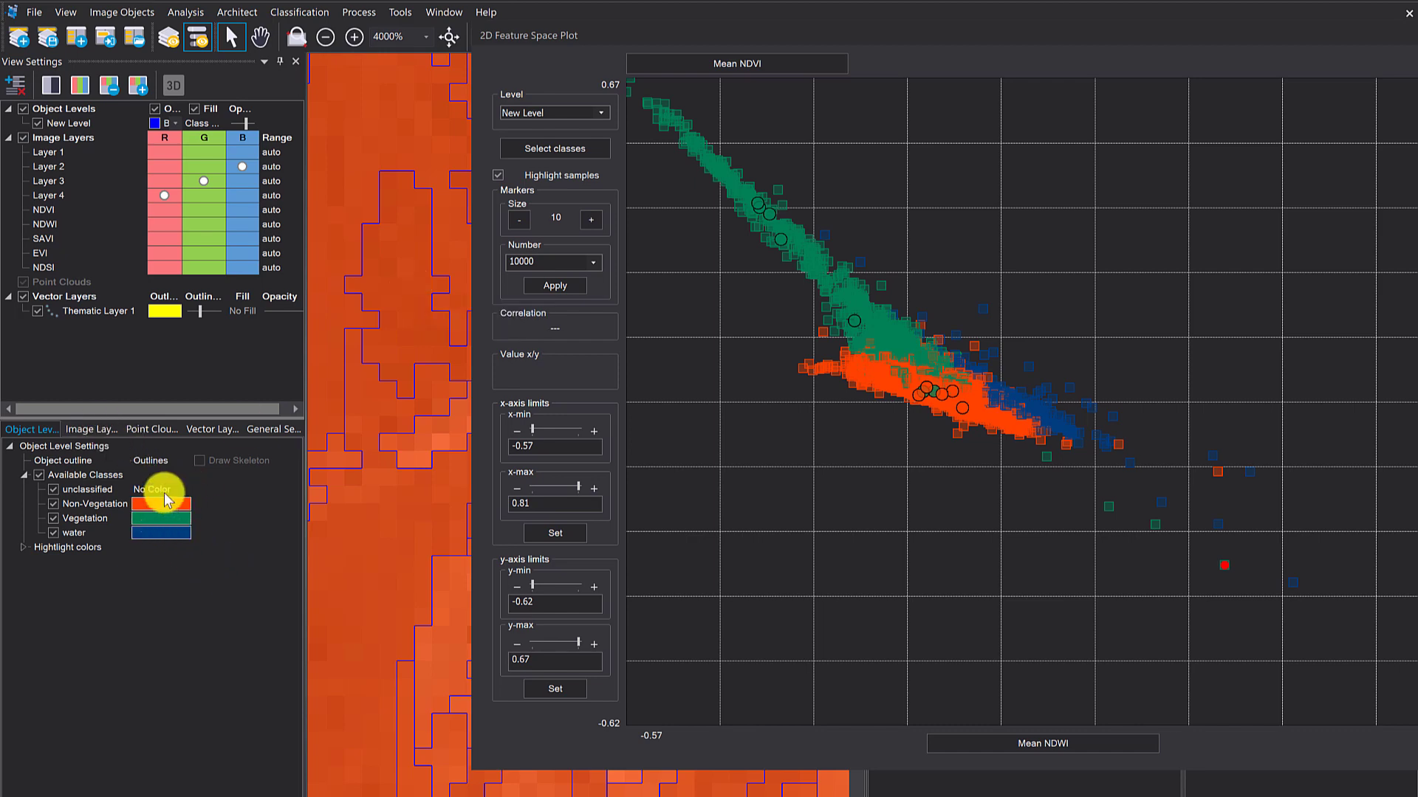
pyautogui.click(24, 551)
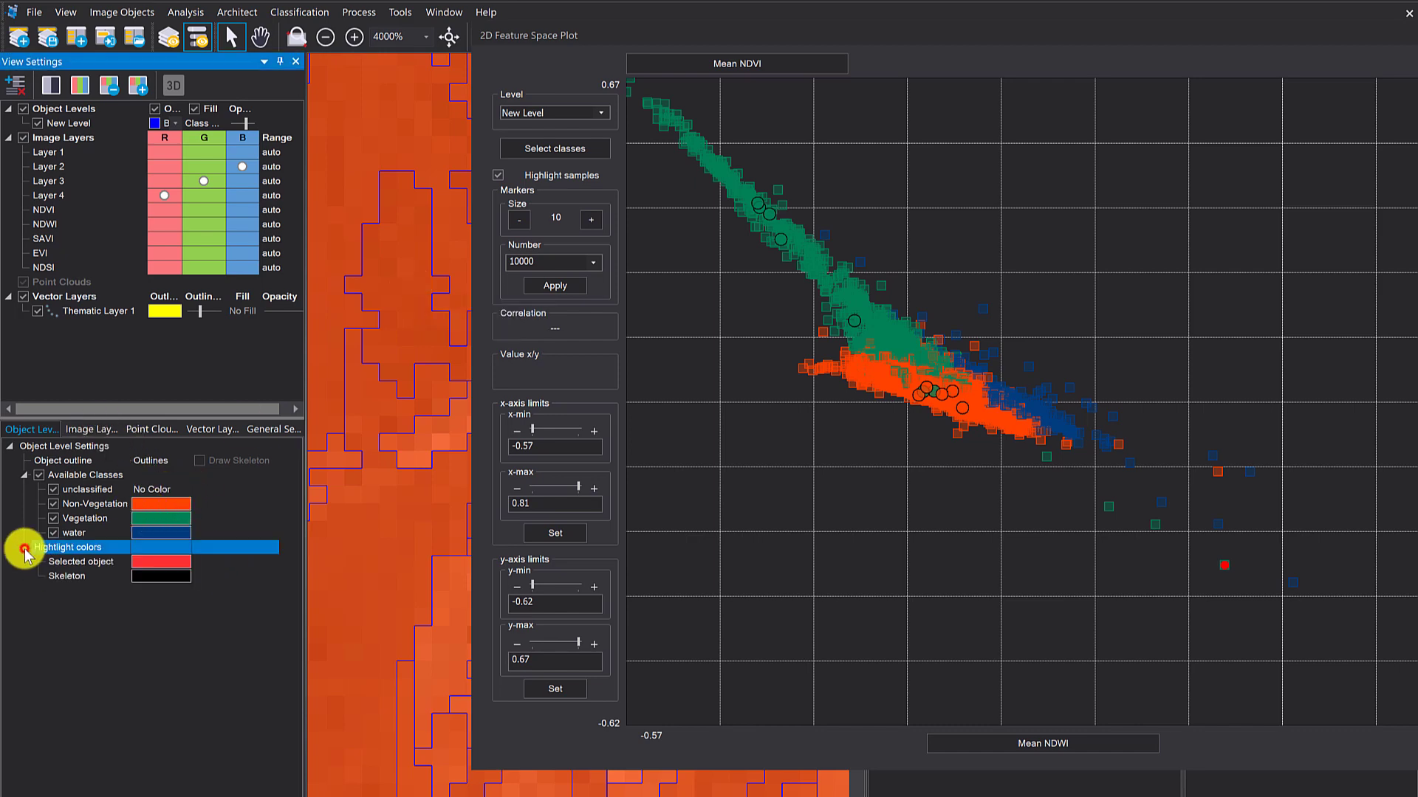
pyautogui.click(156, 561)
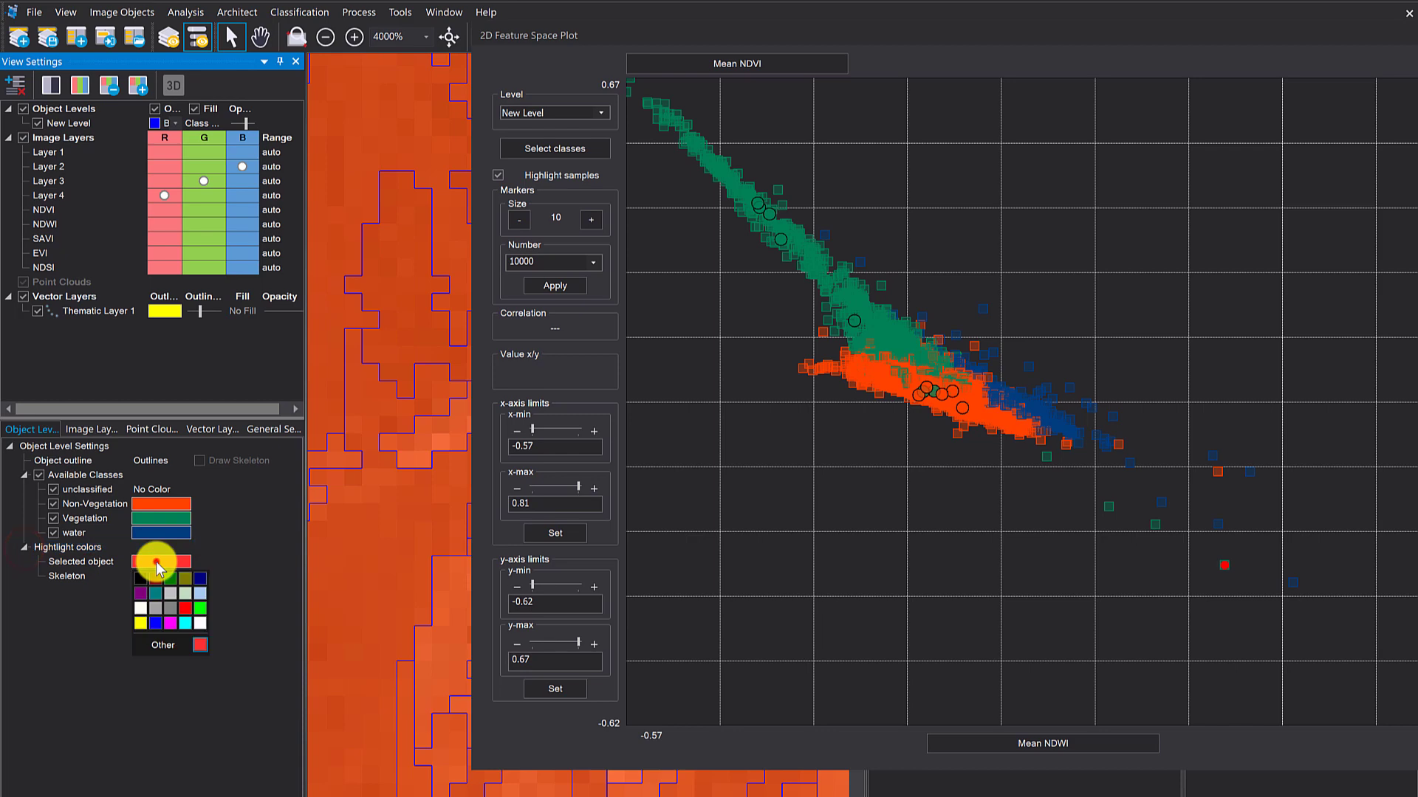
pyautogui.click(141, 619)
# Step: Reposition the 2D Feature Space Plot beside the image so that both the markers and the objects can be viewed
pyautogui.click(1225, 565)
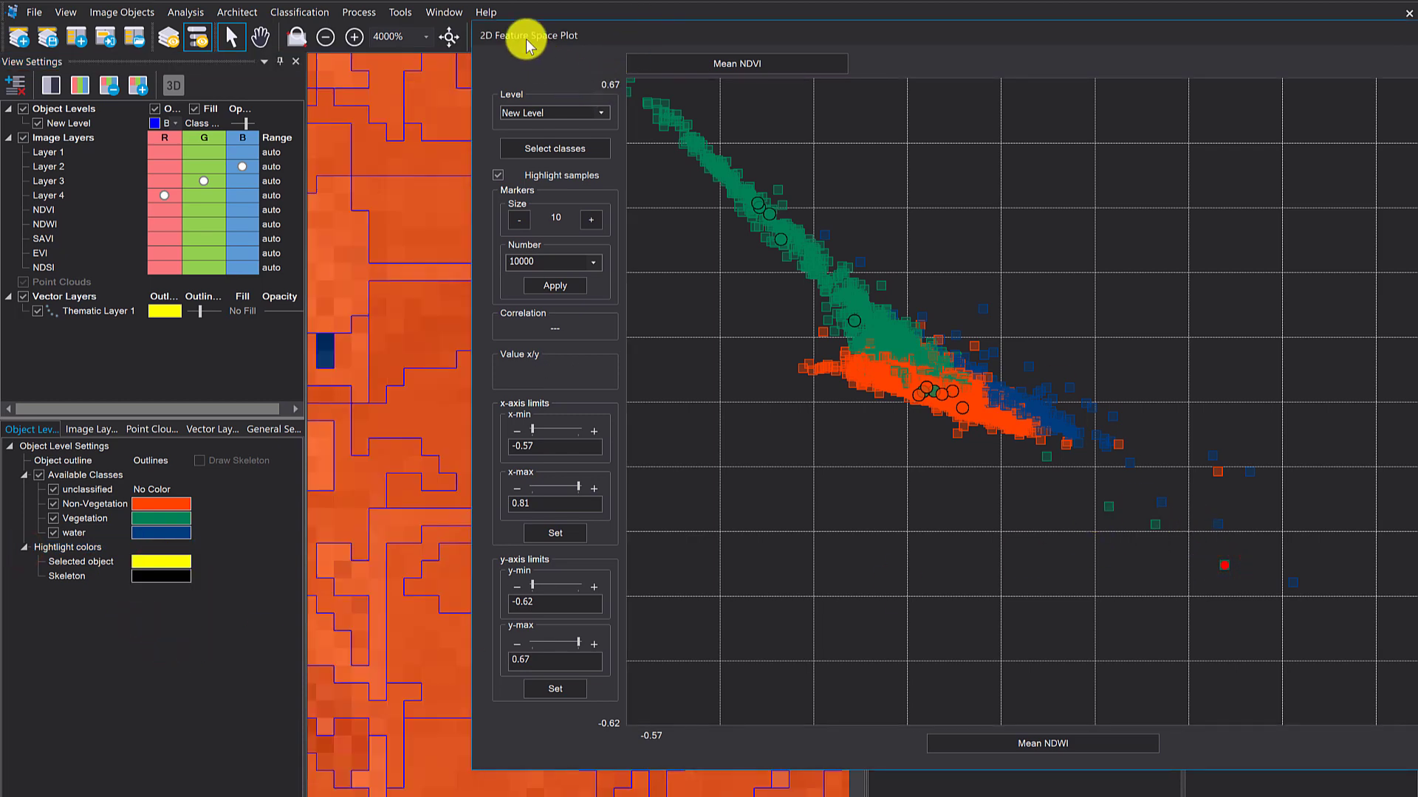
pyautogui.moveTo(526, 38); pyautogui.dragTo(997, 37)
pyautogui.moveTo(866, 154); pyautogui.dragTo(549, 204)
pyautogui.click(1278, 51)
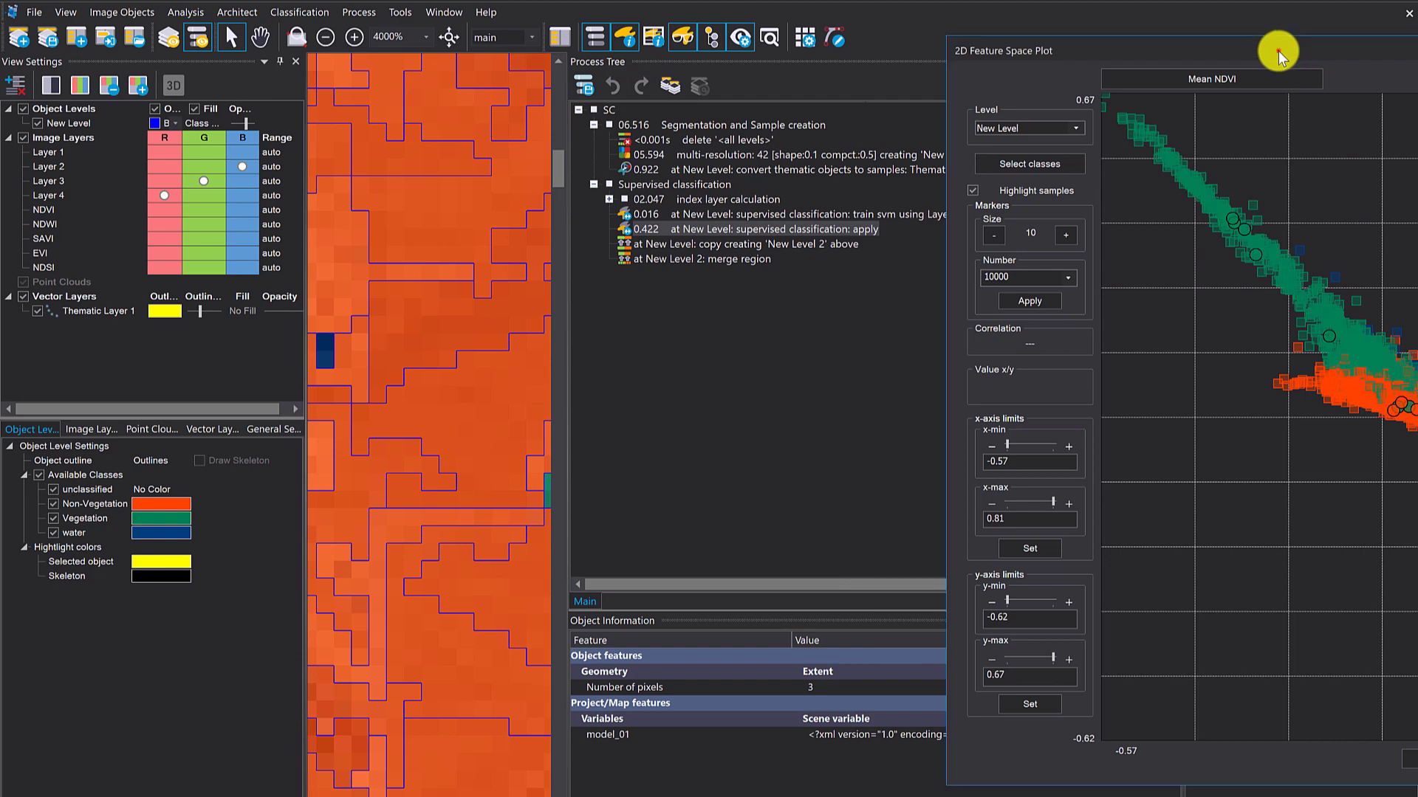
pyautogui.moveTo(1278, 51); pyautogui.dragTo(901, 42)
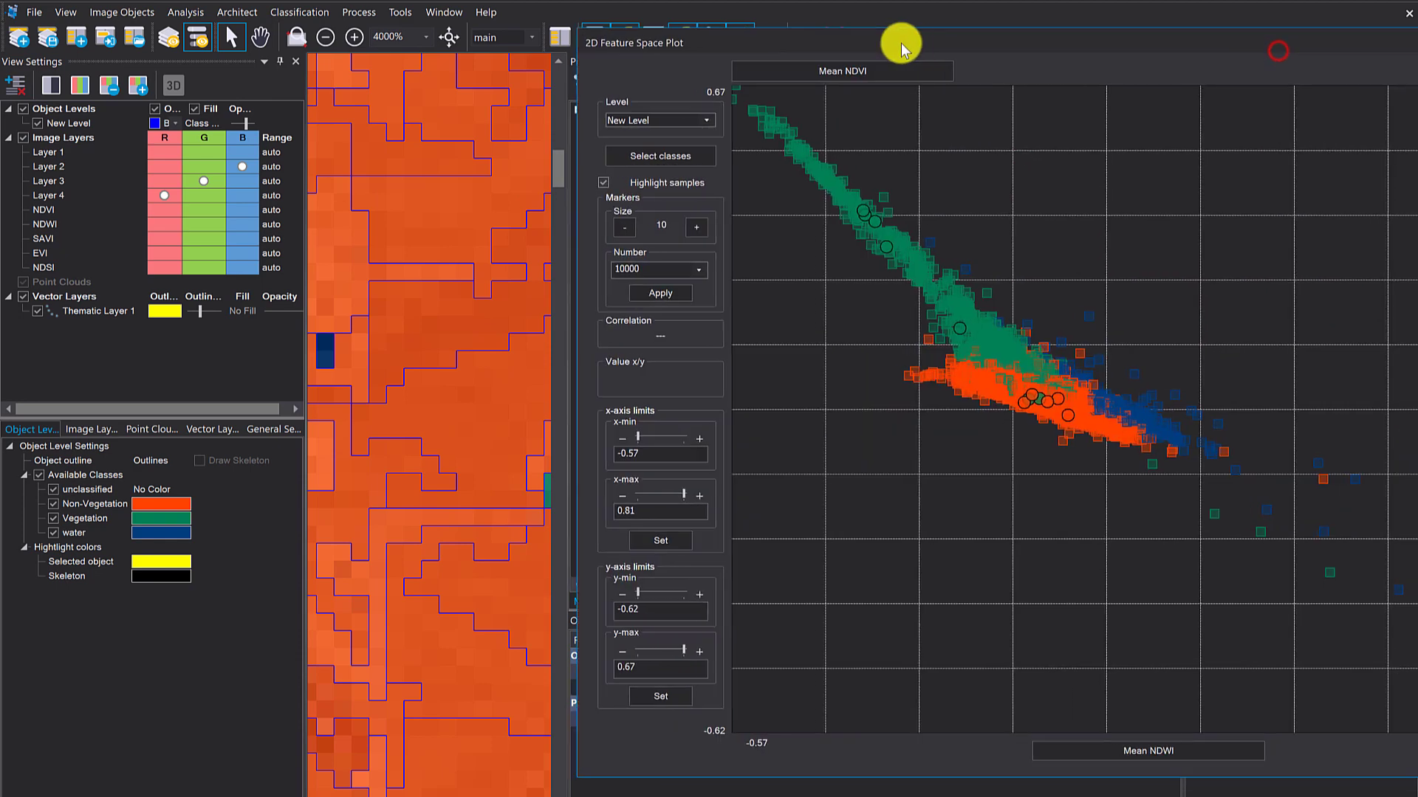
# Step: Select an outlying Vegetation marker with low NDVI and compare its object with the image by hiding and reshowing the object levels
pyautogui.click(1254, 531)
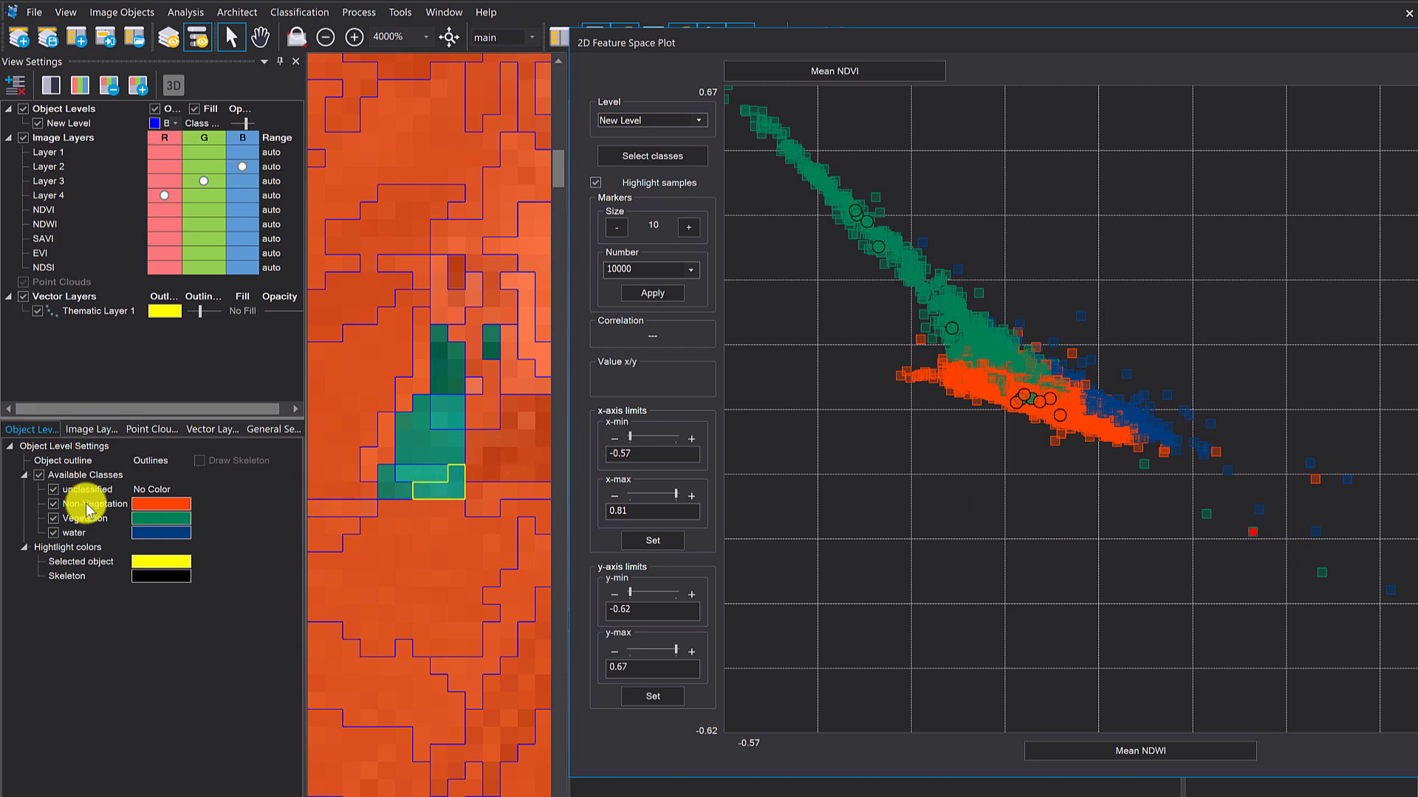
pyautogui.click(22, 109)
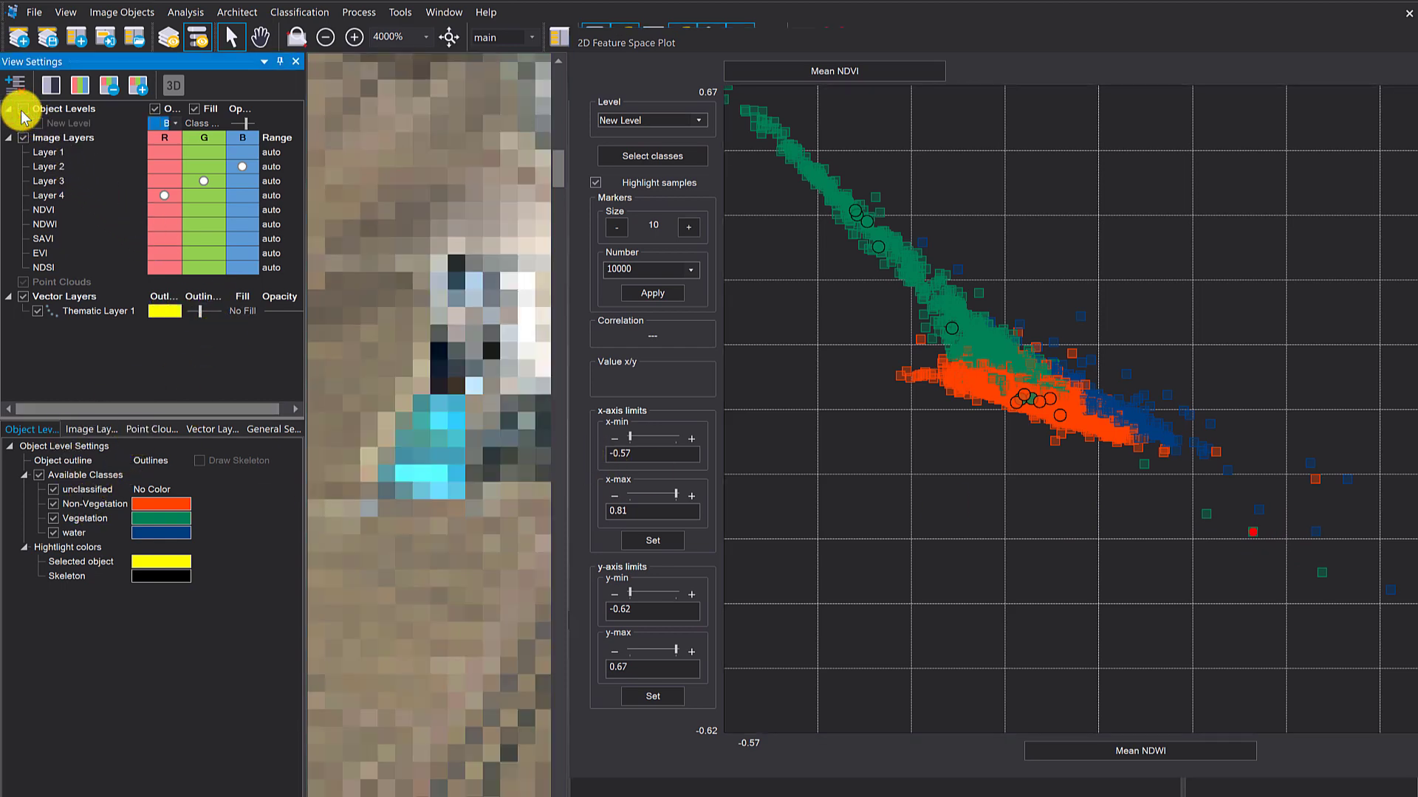
pyautogui.click(23, 112)
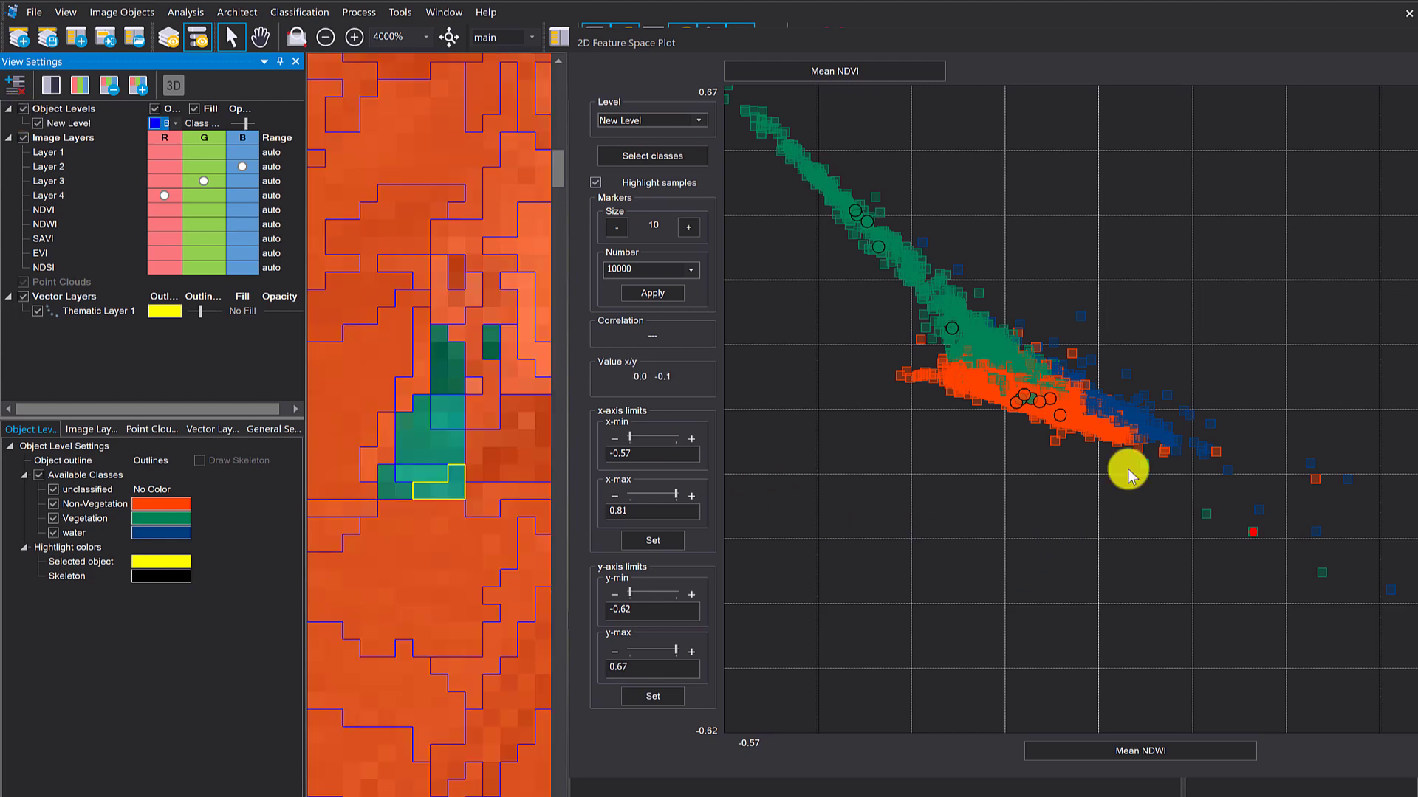
# Step: Select the Vegetation marker just below the Non-Vegetation cluster and check its object against the image without the classification overlay
pyautogui.click(1146, 467)
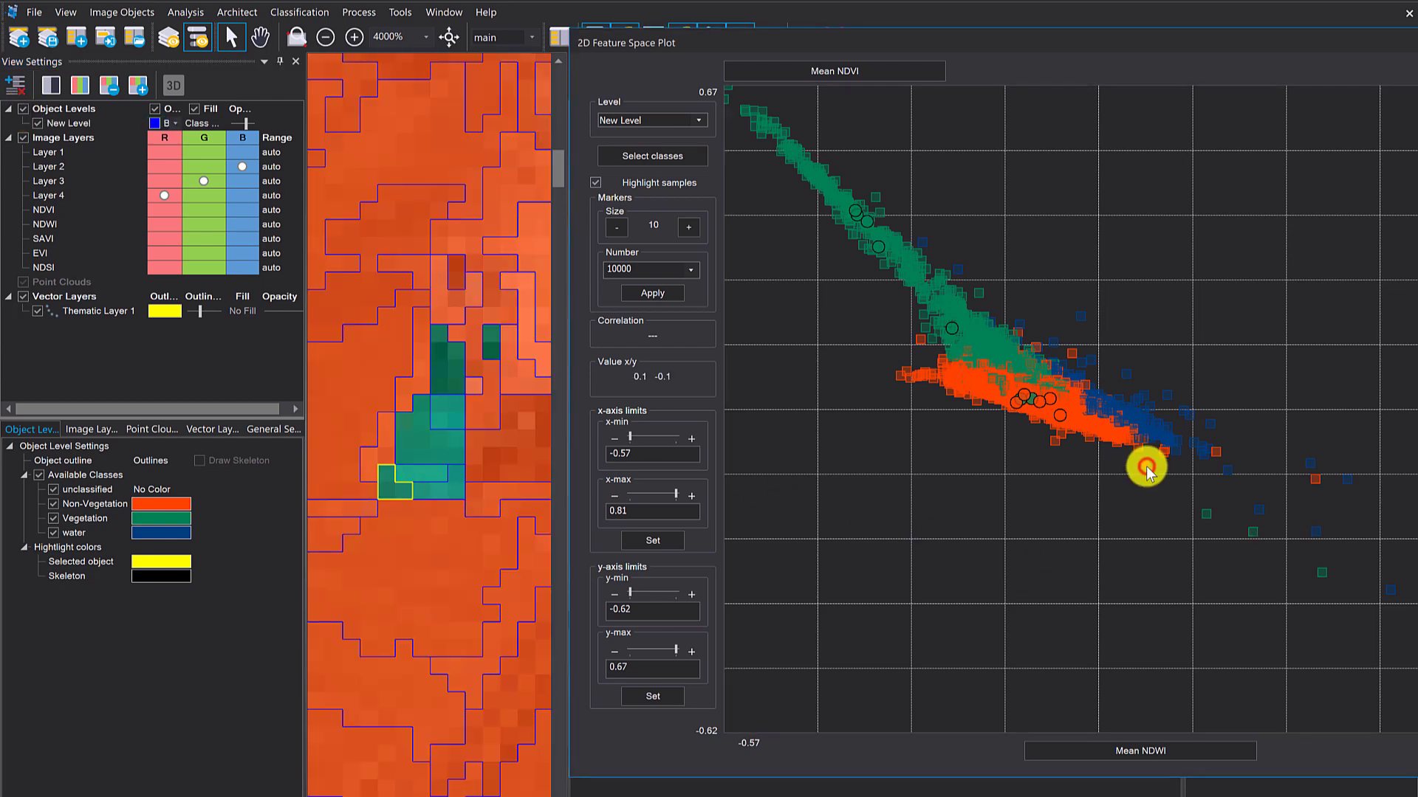
pyautogui.click(23, 109)
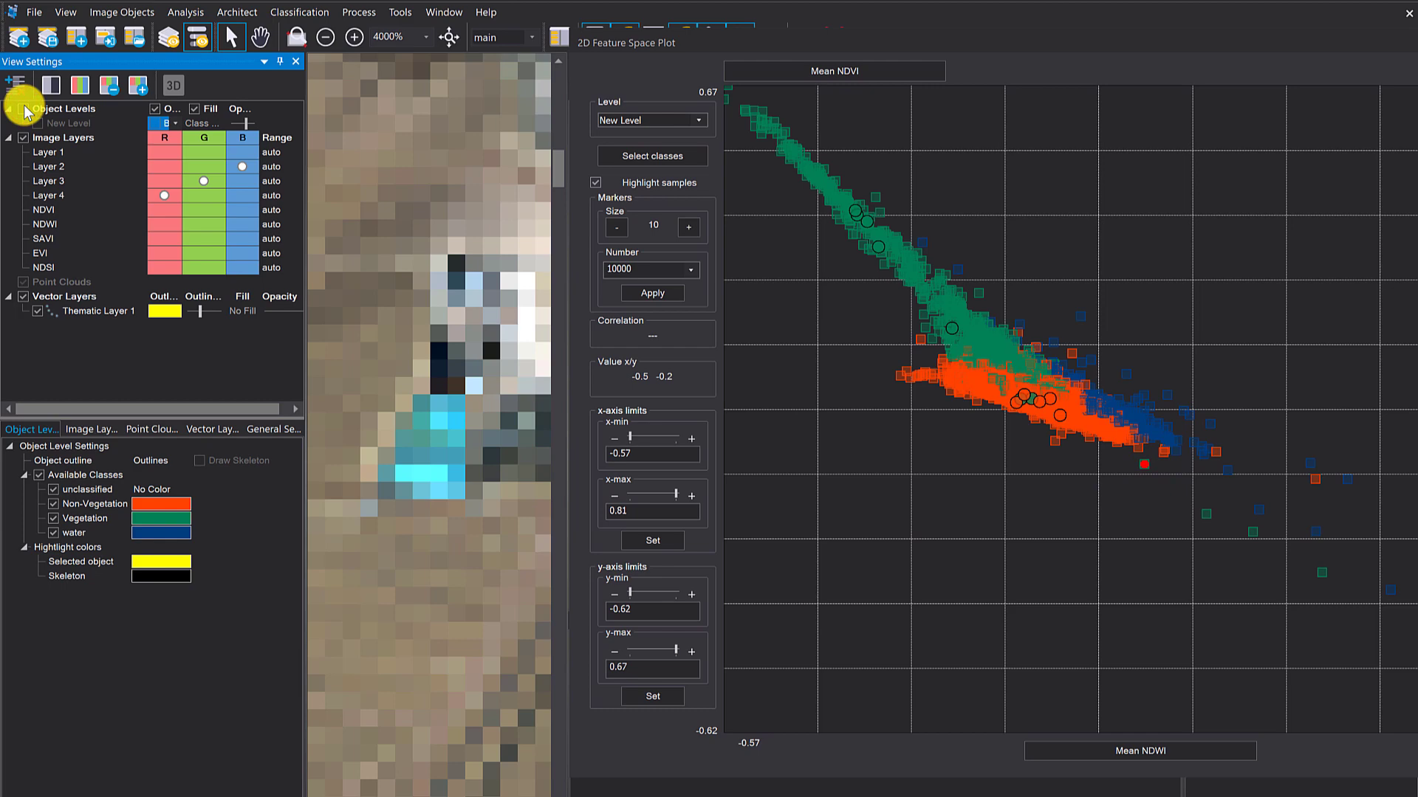
pyautogui.click(23, 111)
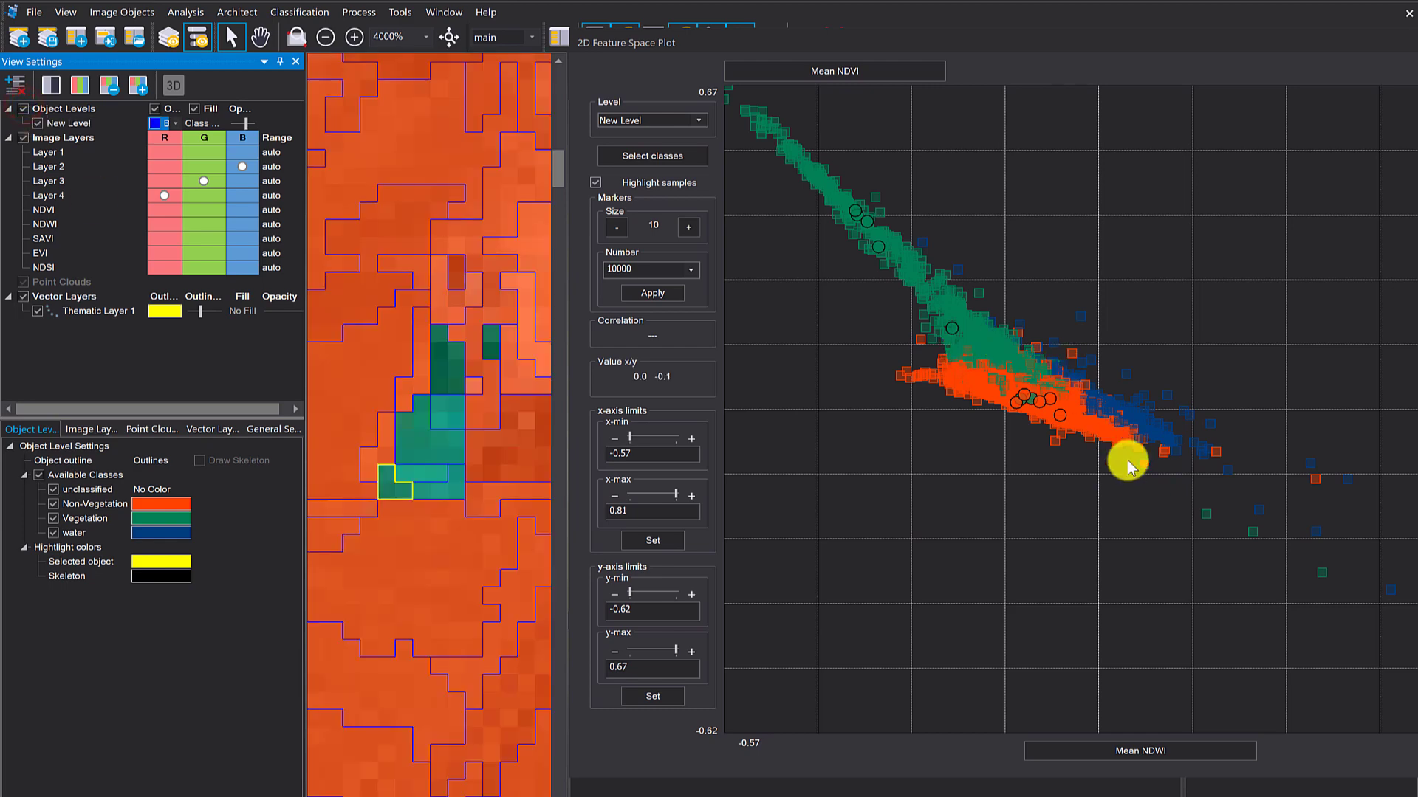
# Step: Select another outlying Vegetation marker and several markers within the Vegetation and Non-Vegetation clusters, and examine their objects in the image
pyautogui.click(1208, 517)
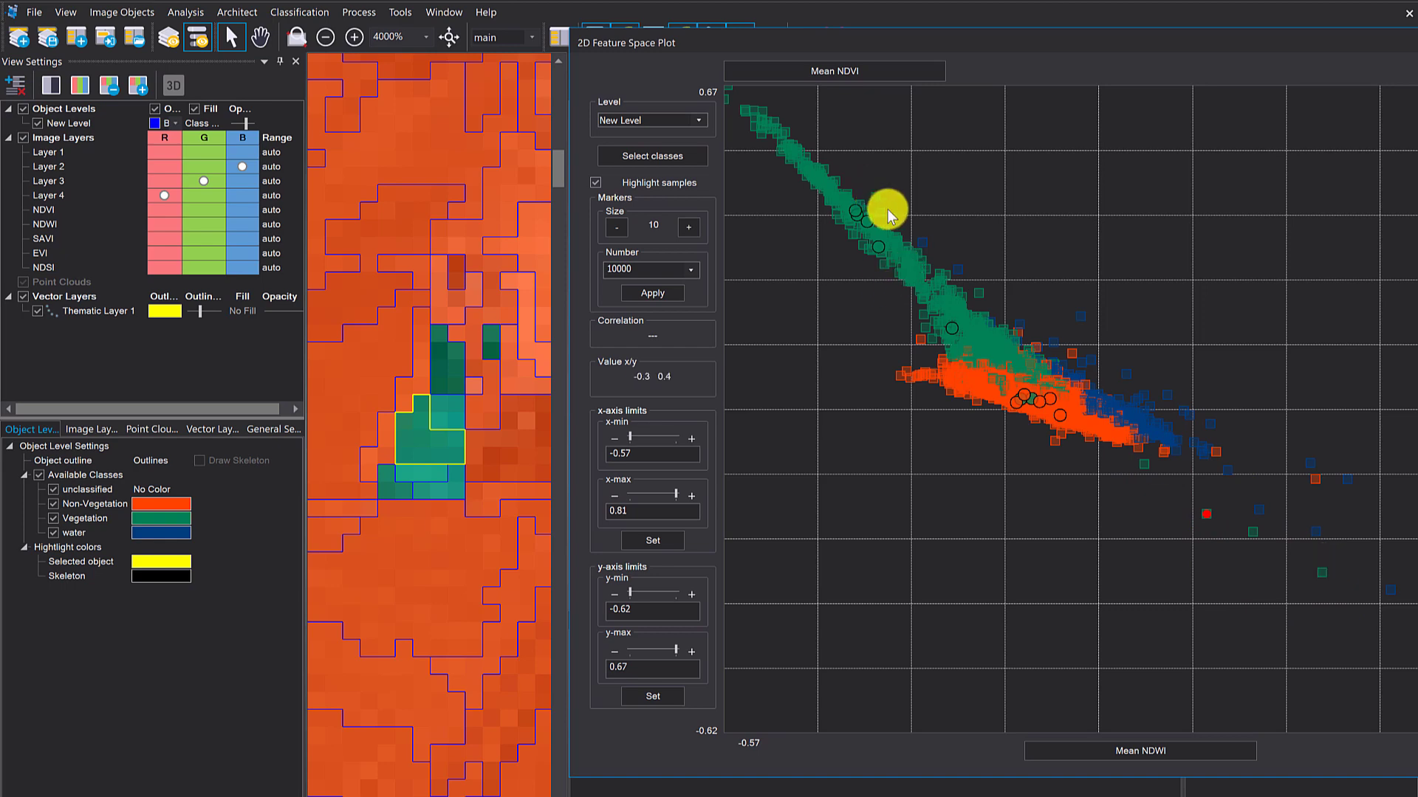
pyautogui.click(800, 167)
pyautogui.click(855, 212)
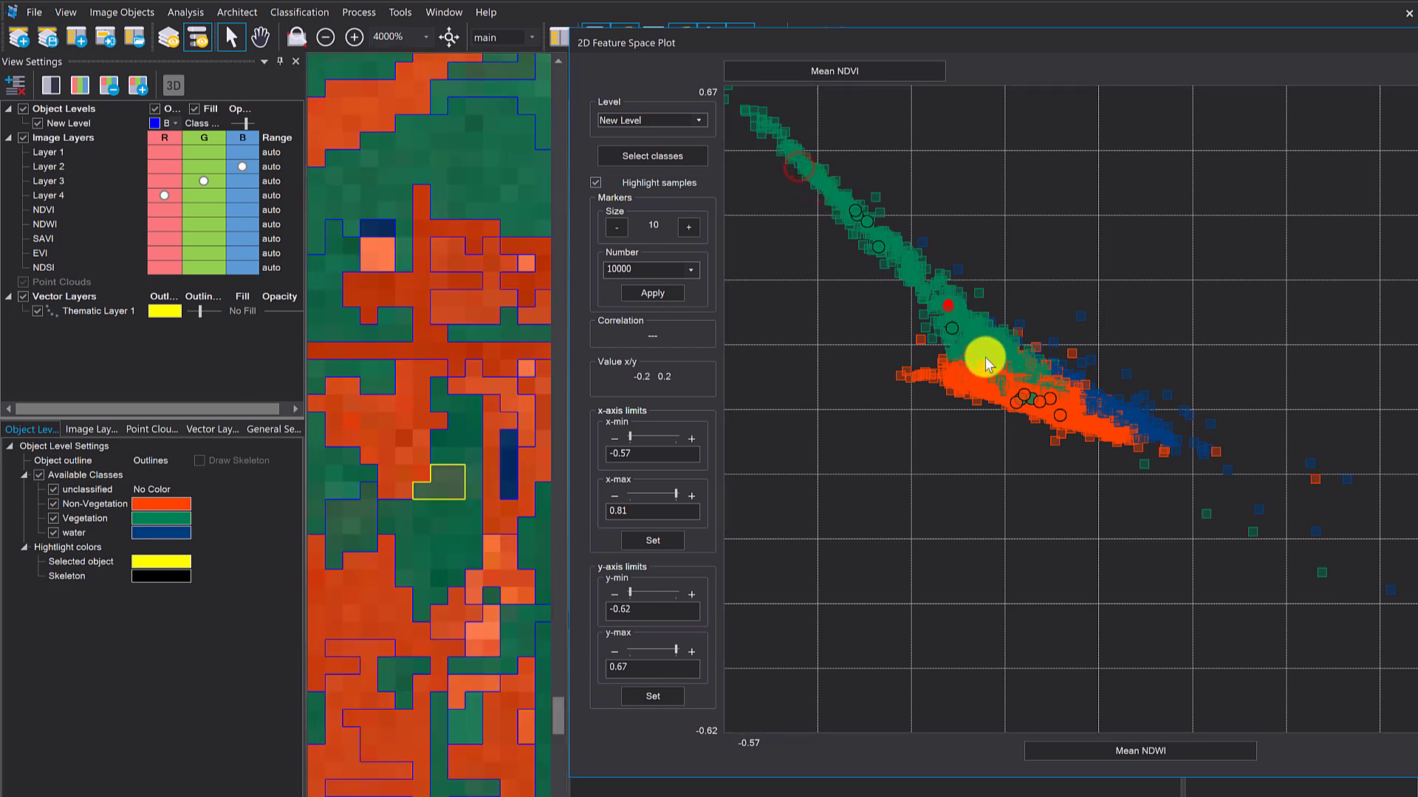
pyautogui.click(985, 358)
pyautogui.click(999, 393)
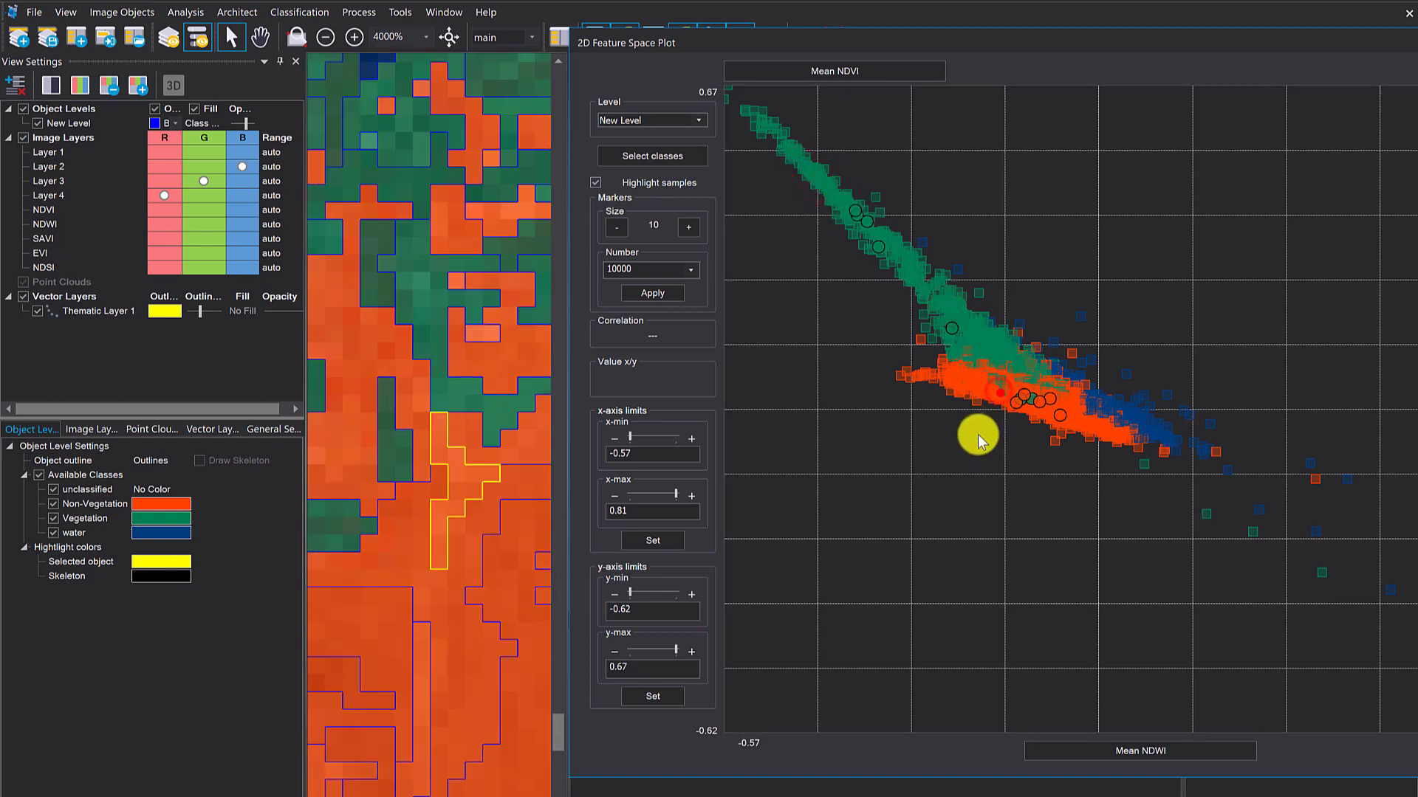
pyautogui.click(1032, 405)
# Step: Narrow the plot's X axis limits to -0.262 and 0.2206900 and its Y axis limits to -0.1716682 and 0.2038367
pyautogui.moveTo(960, 40); pyautogui.dragTo(567, 43)
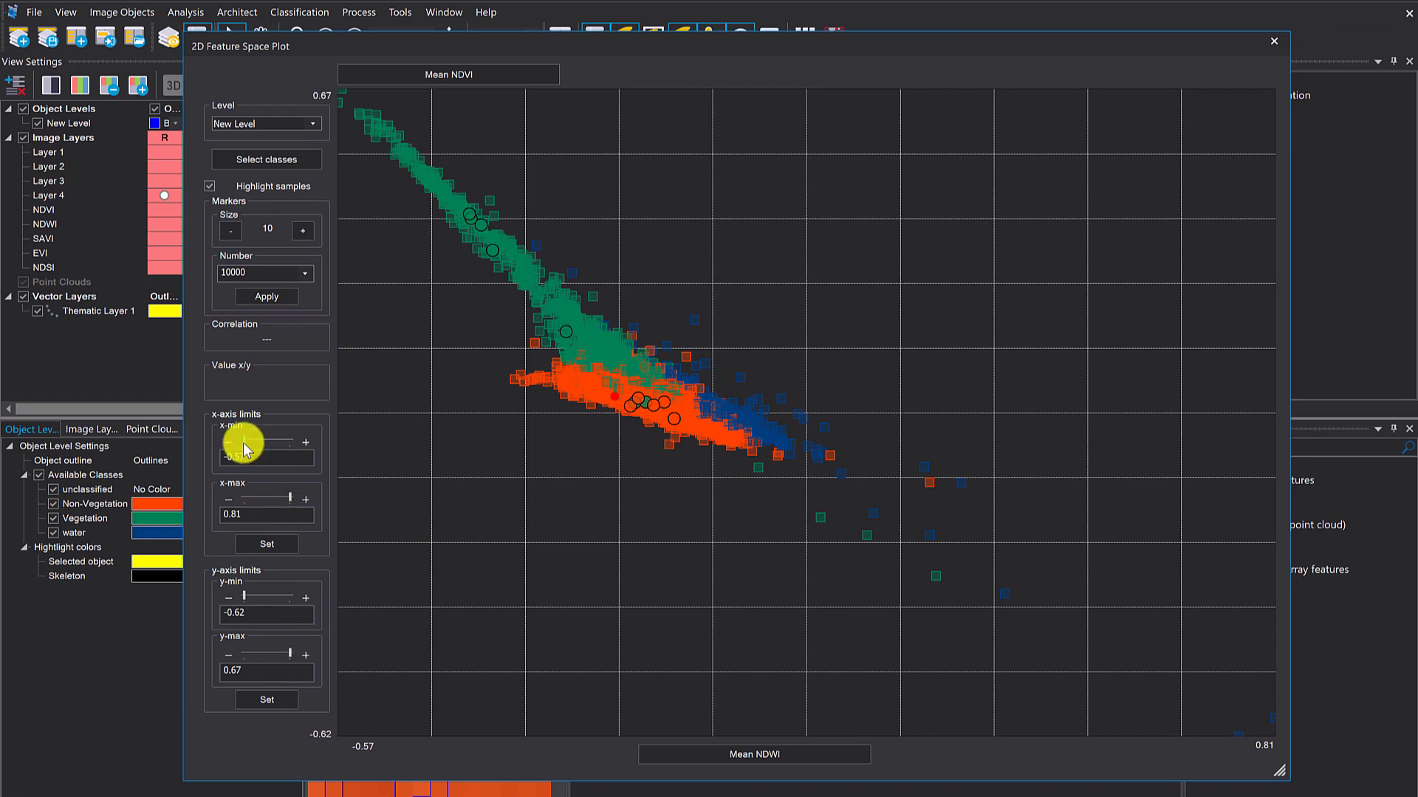
pyautogui.moveTo(290, 506); pyautogui.dragTo(279, 500)
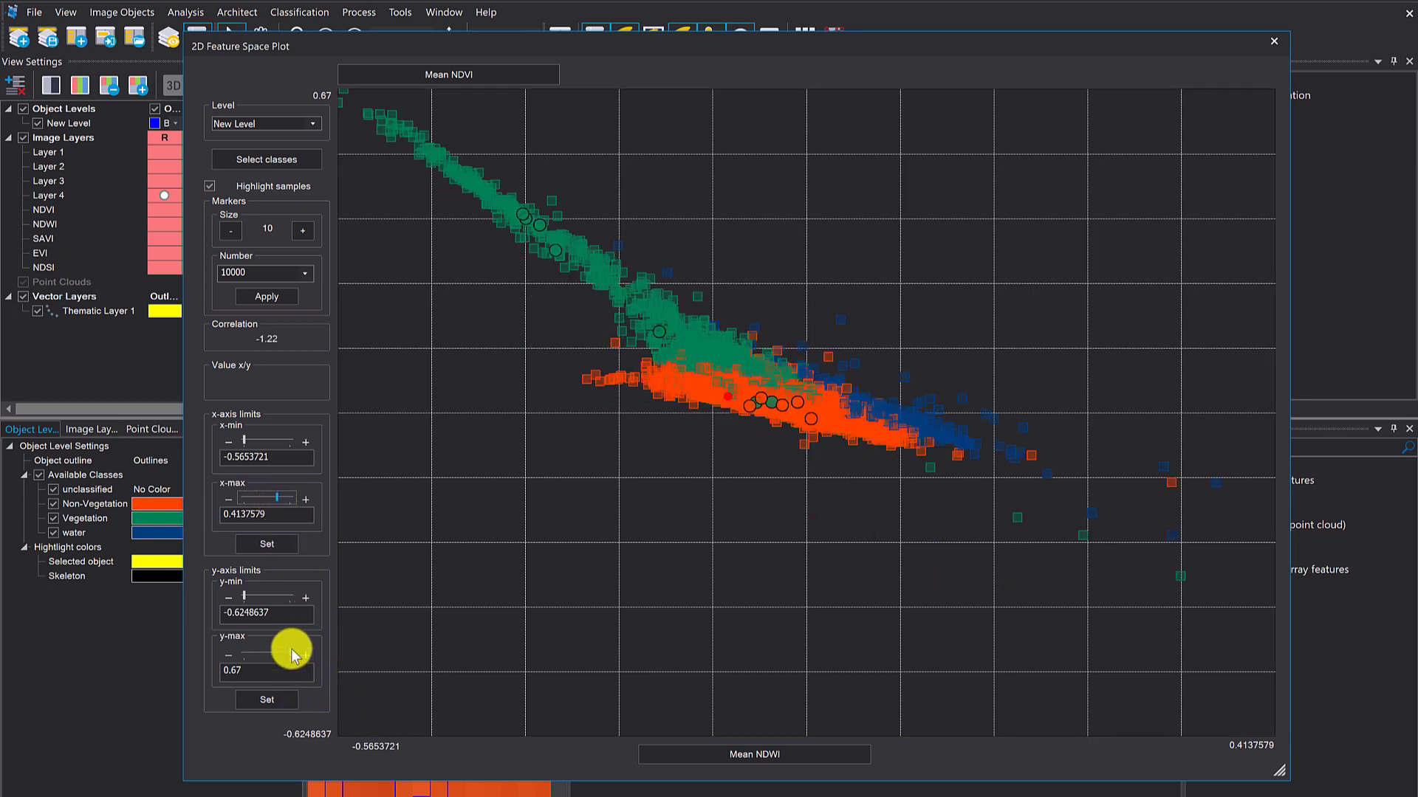
pyautogui.moveTo(292, 650); pyautogui.dragTo(281, 655)
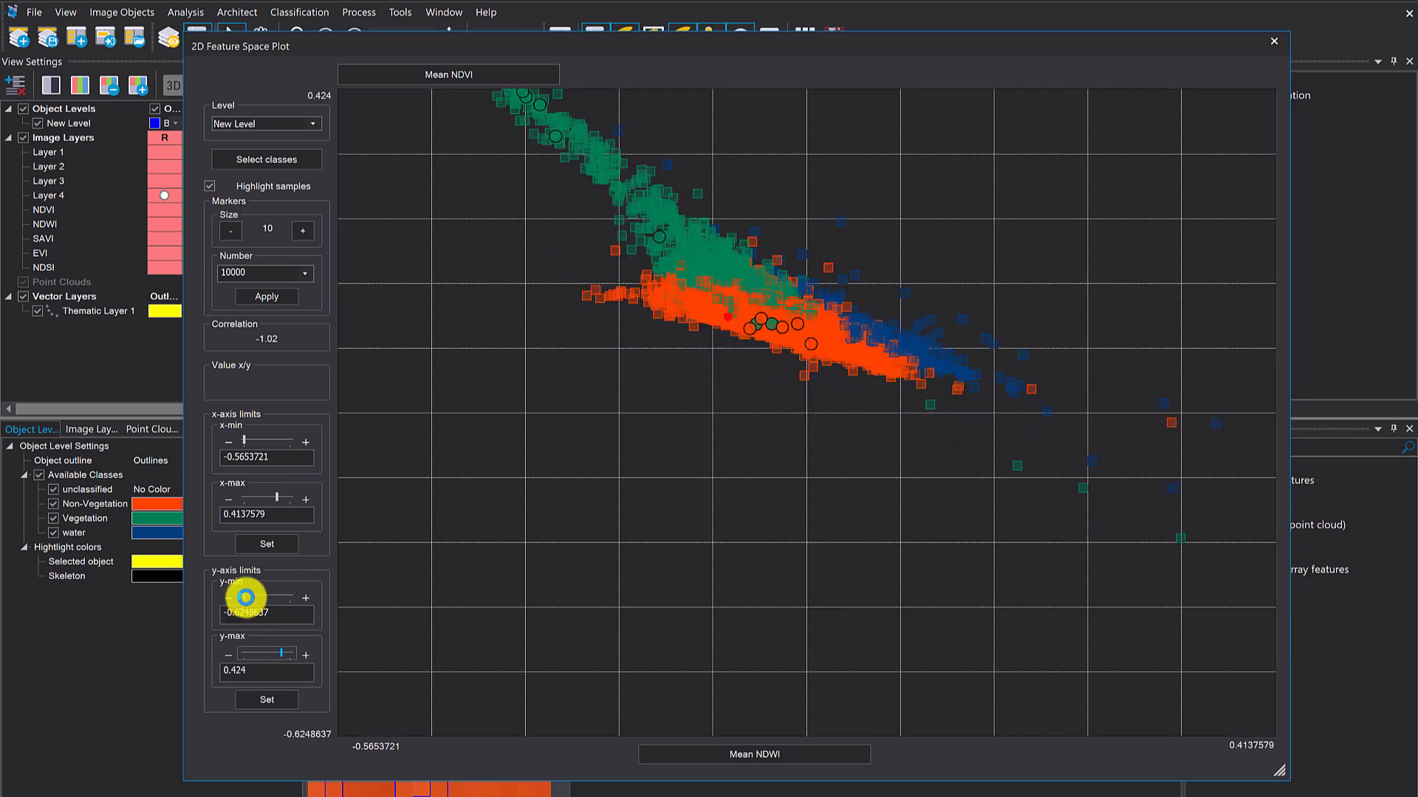
pyautogui.moveTo(245, 597); pyautogui.dragTo(260, 597)
pyautogui.moveTo(244, 441); pyautogui.dragTo(258, 441)
pyautogui.moveTo(280, 654); pyautogui.dragTo(273, 652)
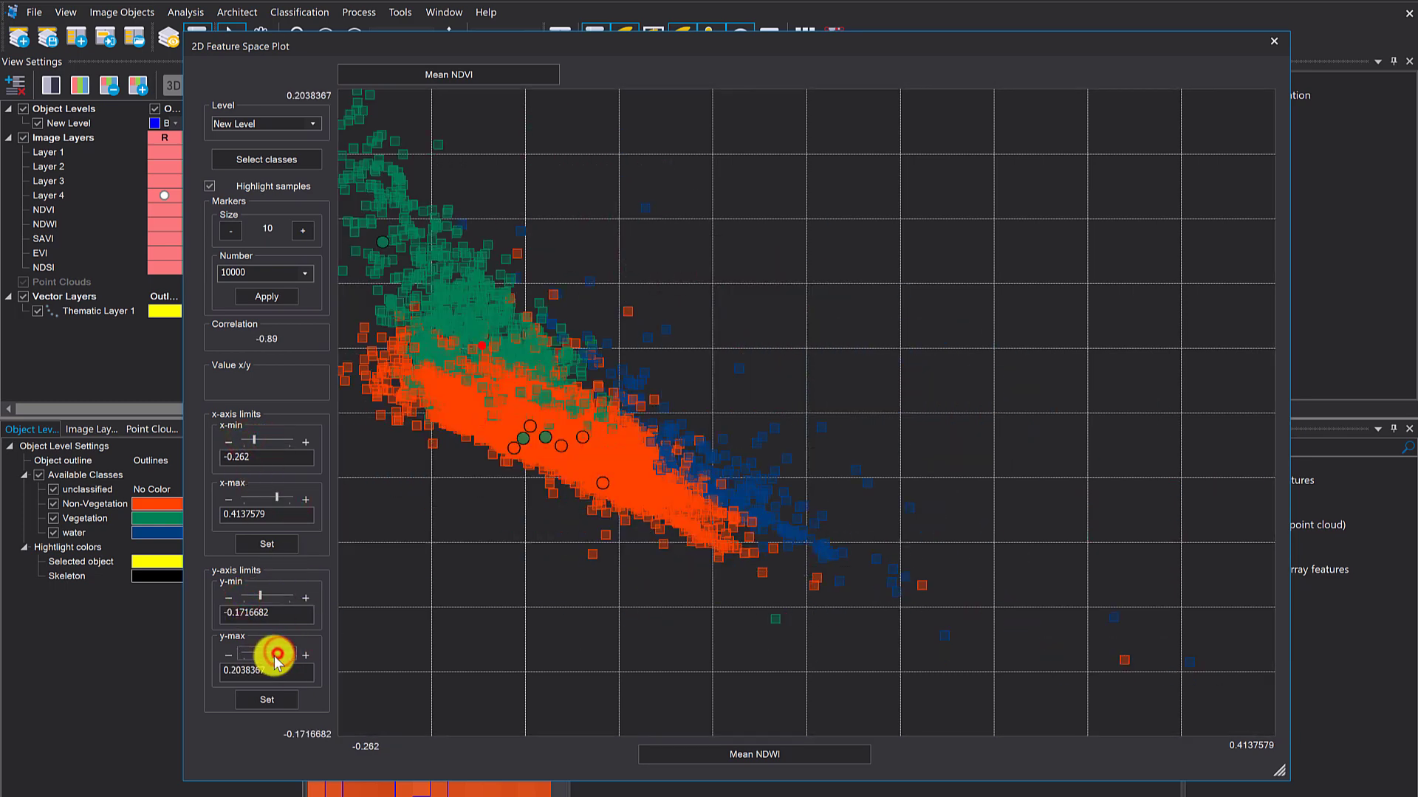
pyautogui.moveTo(277, 499); pyautogui.dragTo(274, 510)
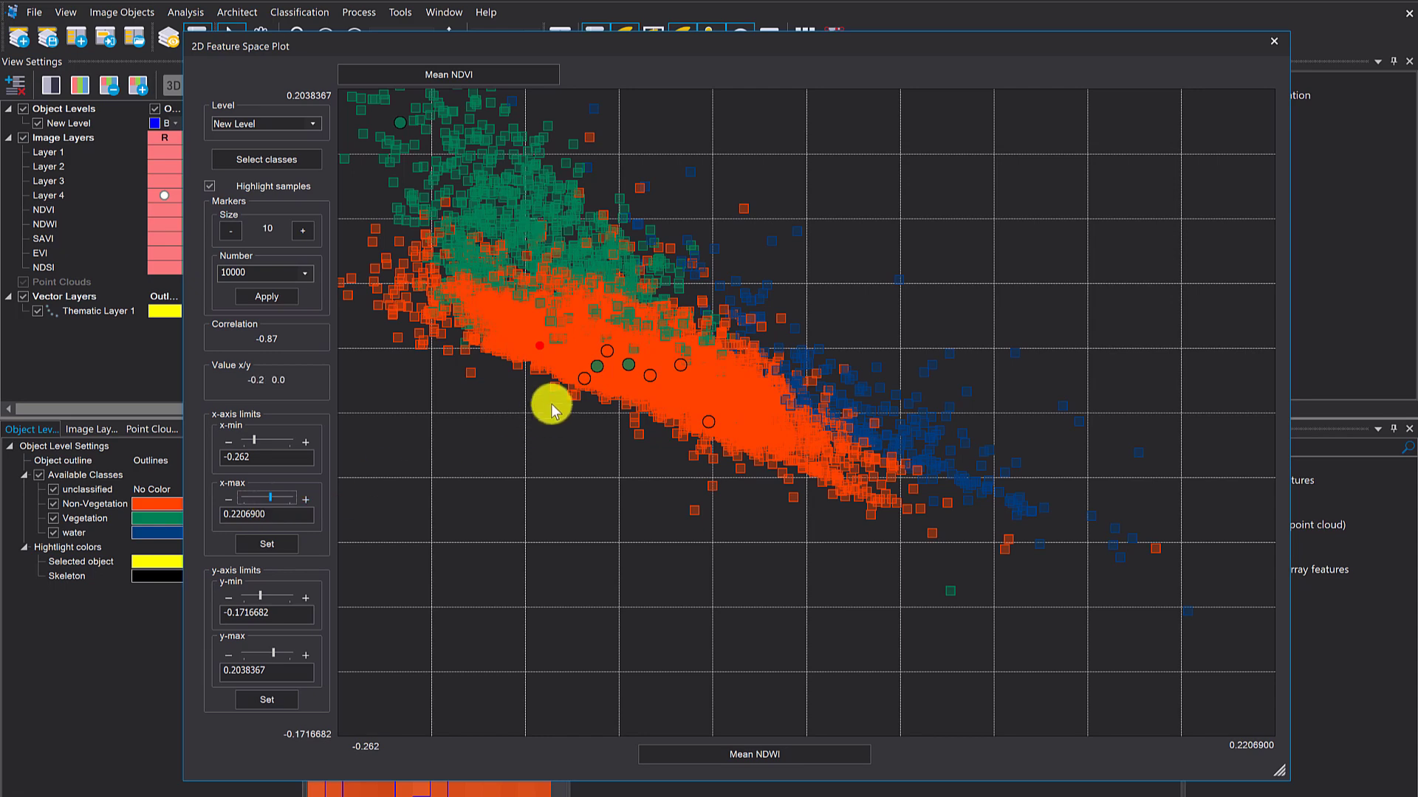
# Step: Reduce the marker size to 7 and examine the object of a Vegetation sample within the Non-Vegetation cluster in the uncovered image
pyautogui.click(231, 231)
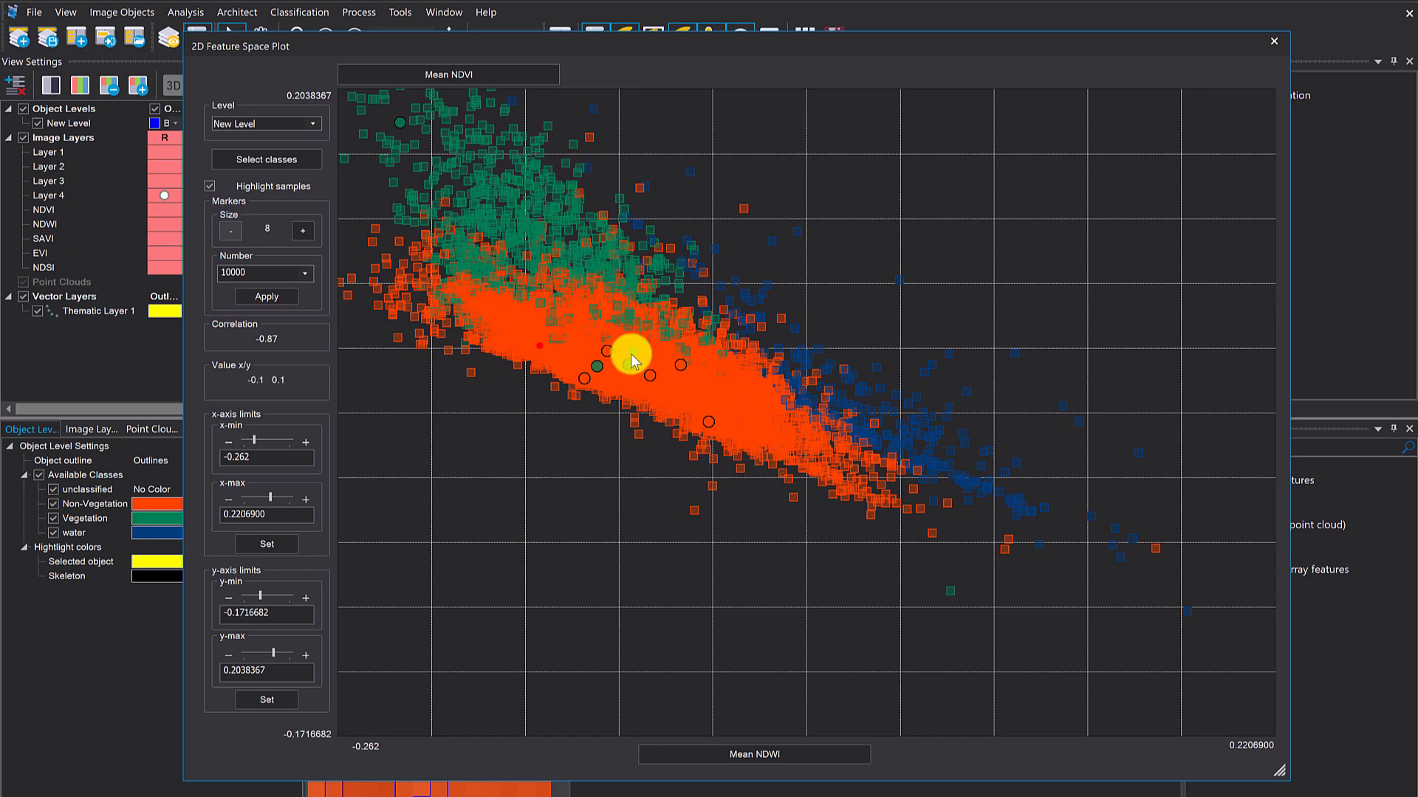
pyautogui.click(231, 232)
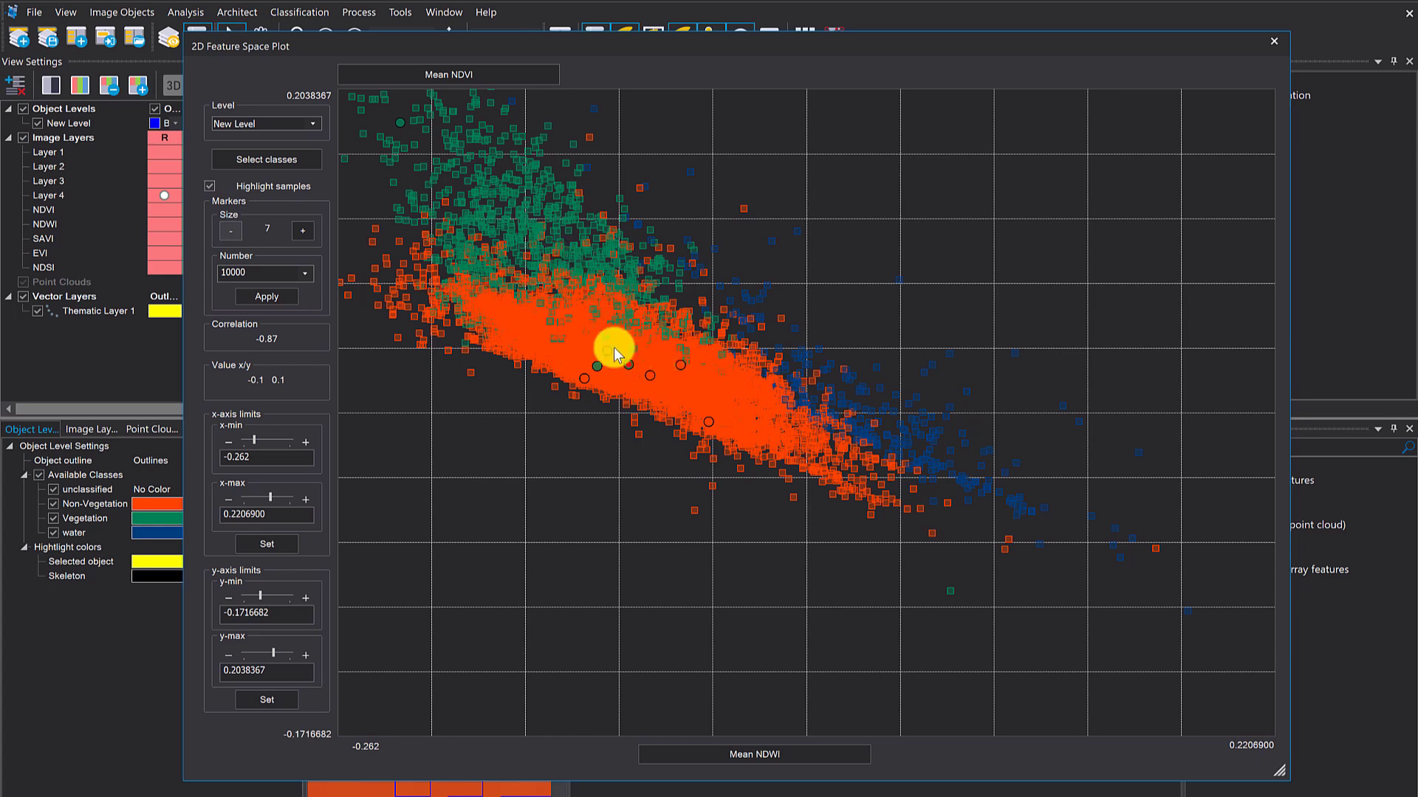
pyautogui.moveTo(516, 60); pyautogui.dragTo(884, 42)
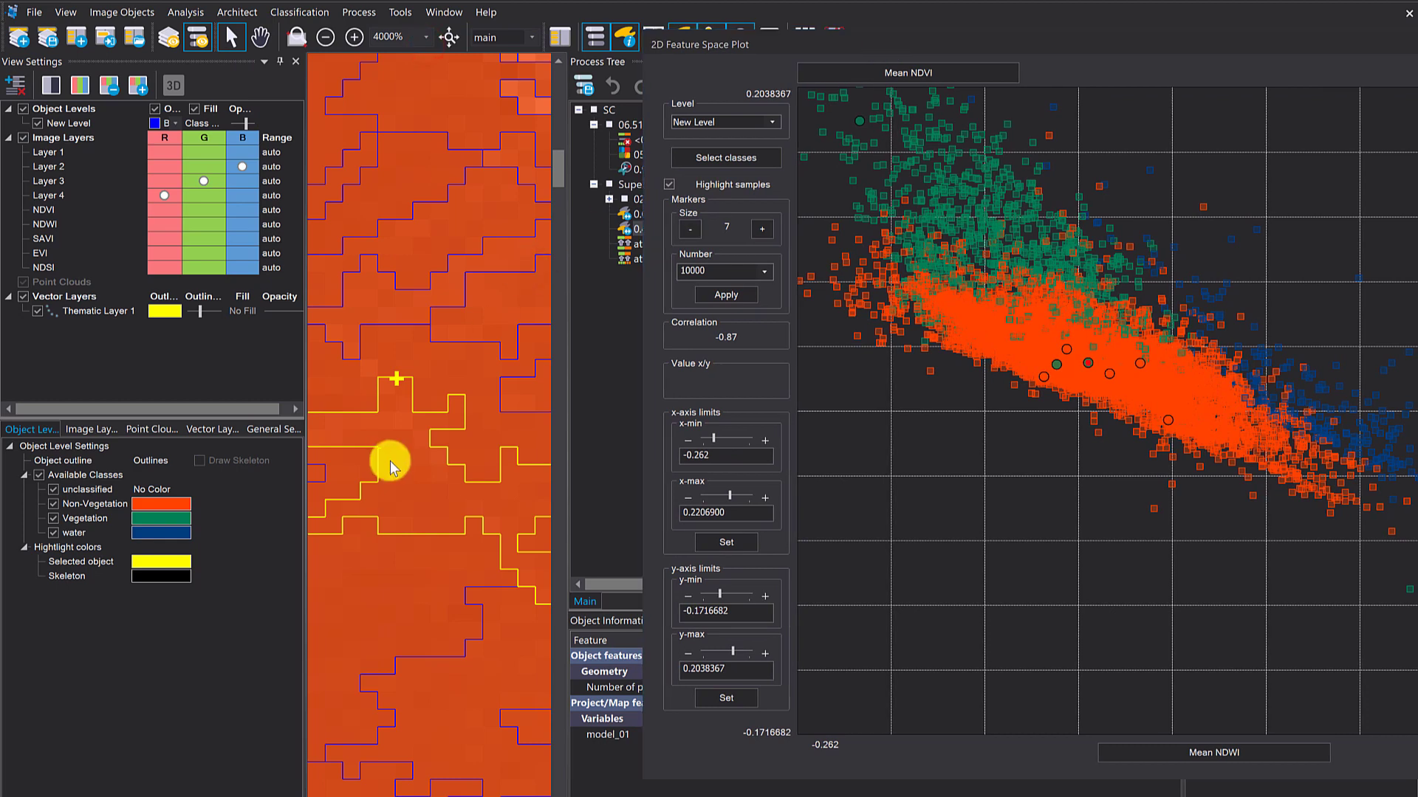
pyautogui.scroll(-2, 390, 461)
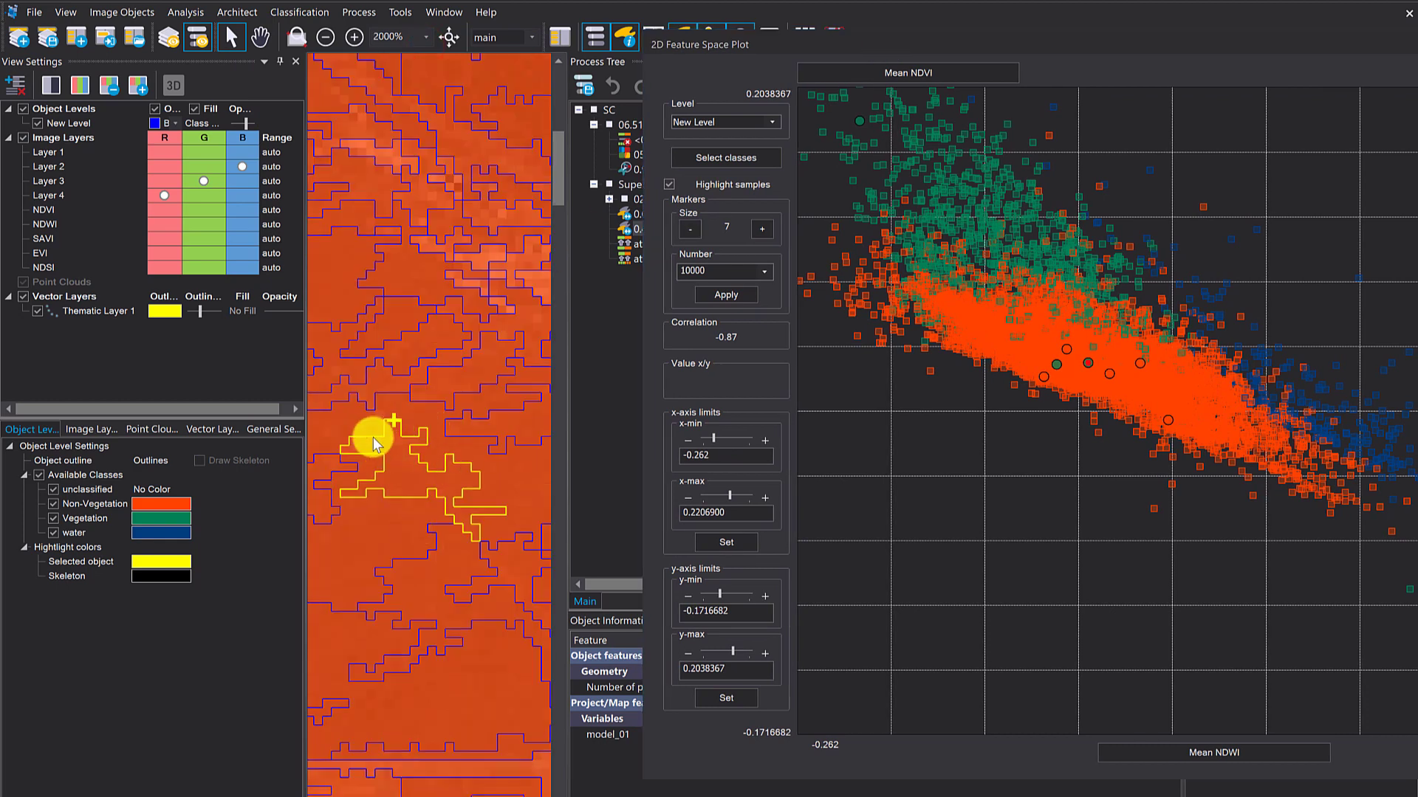
pyautogui.click(217, 122)
pyautogui.click(211, 148)
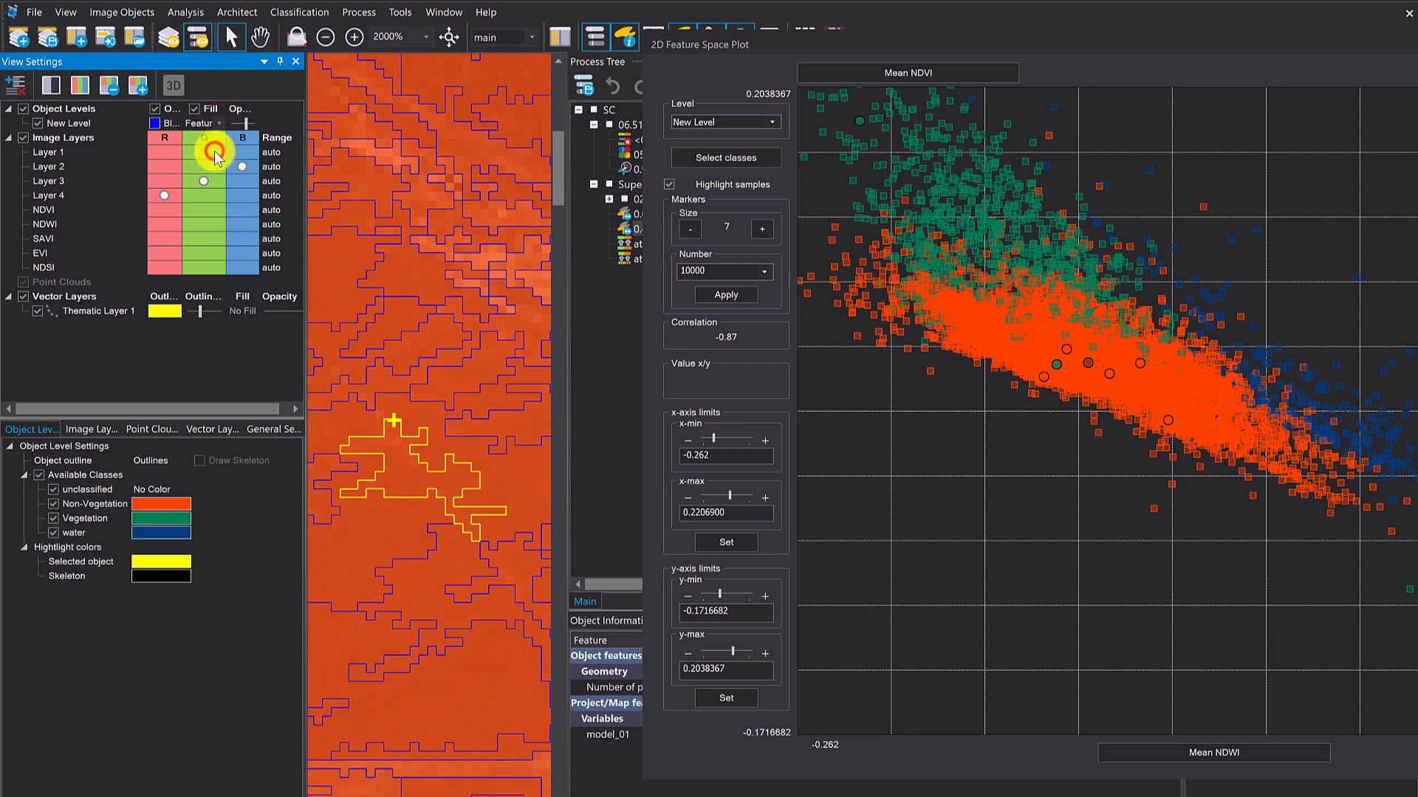
pyautogui.click(977, 159)
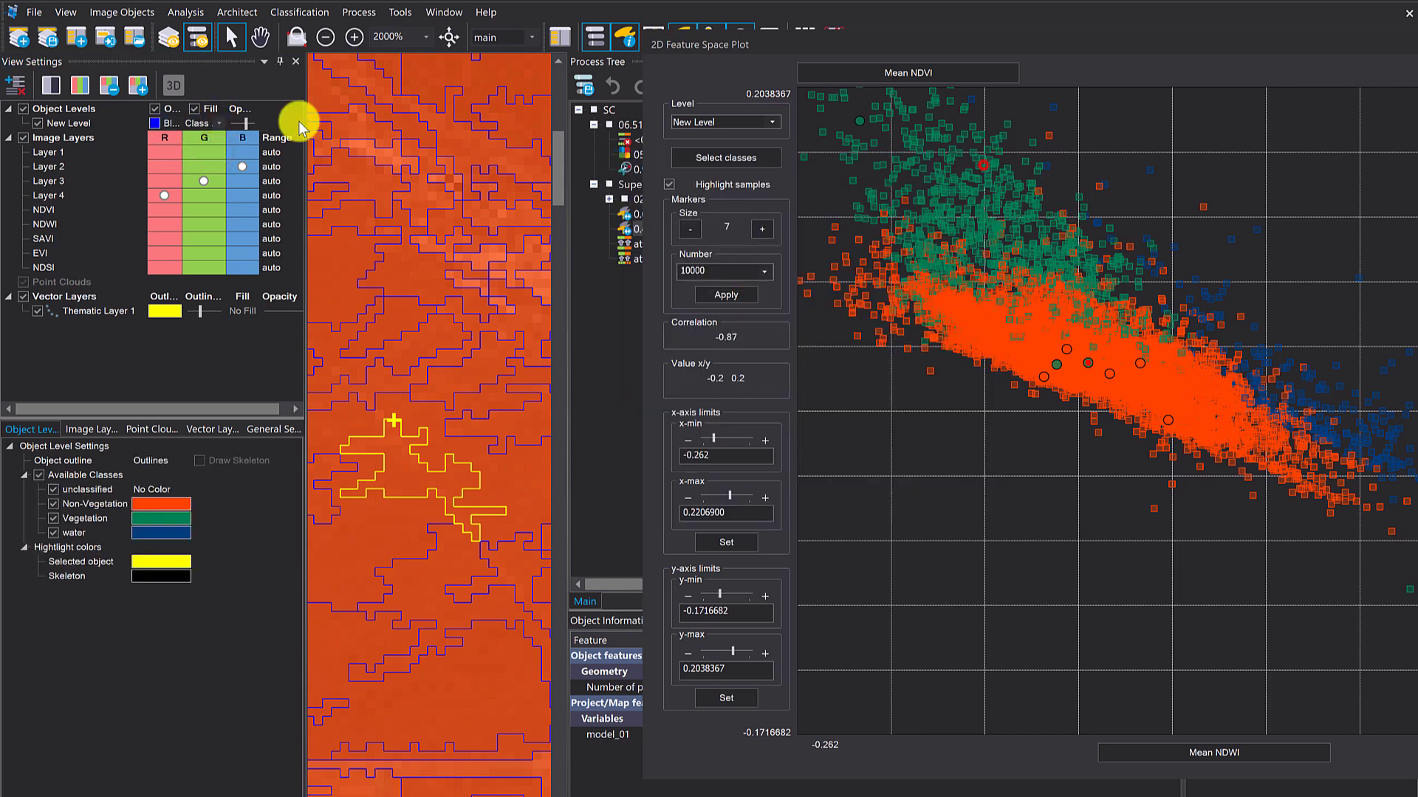
# Step: Set the level's fill to Samples and compare the Vegetation sample with the image by switching the fill off and back on
pyautogui.click(221, 126)
pyautogui.click(216, 168)
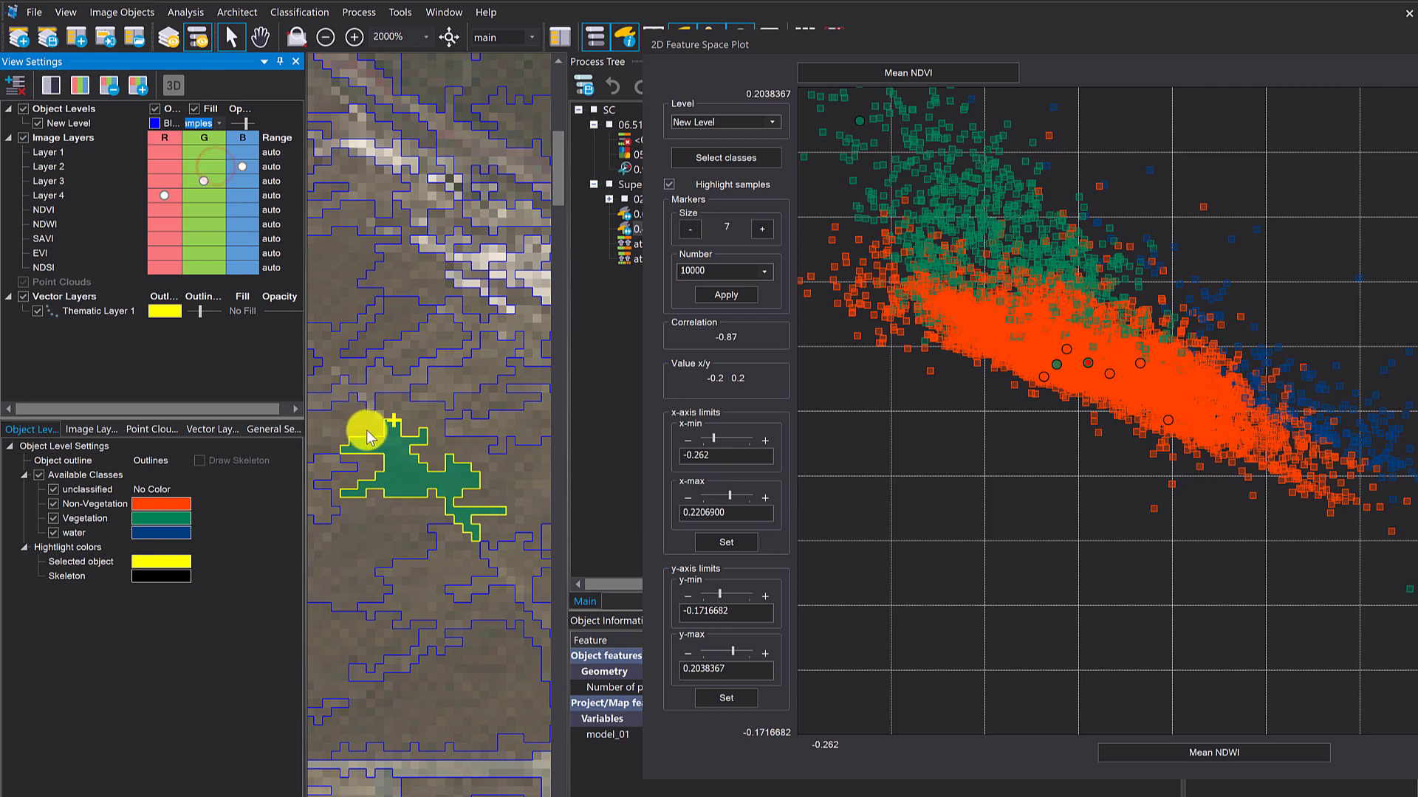
pyautogui.moveTo(405, 452)
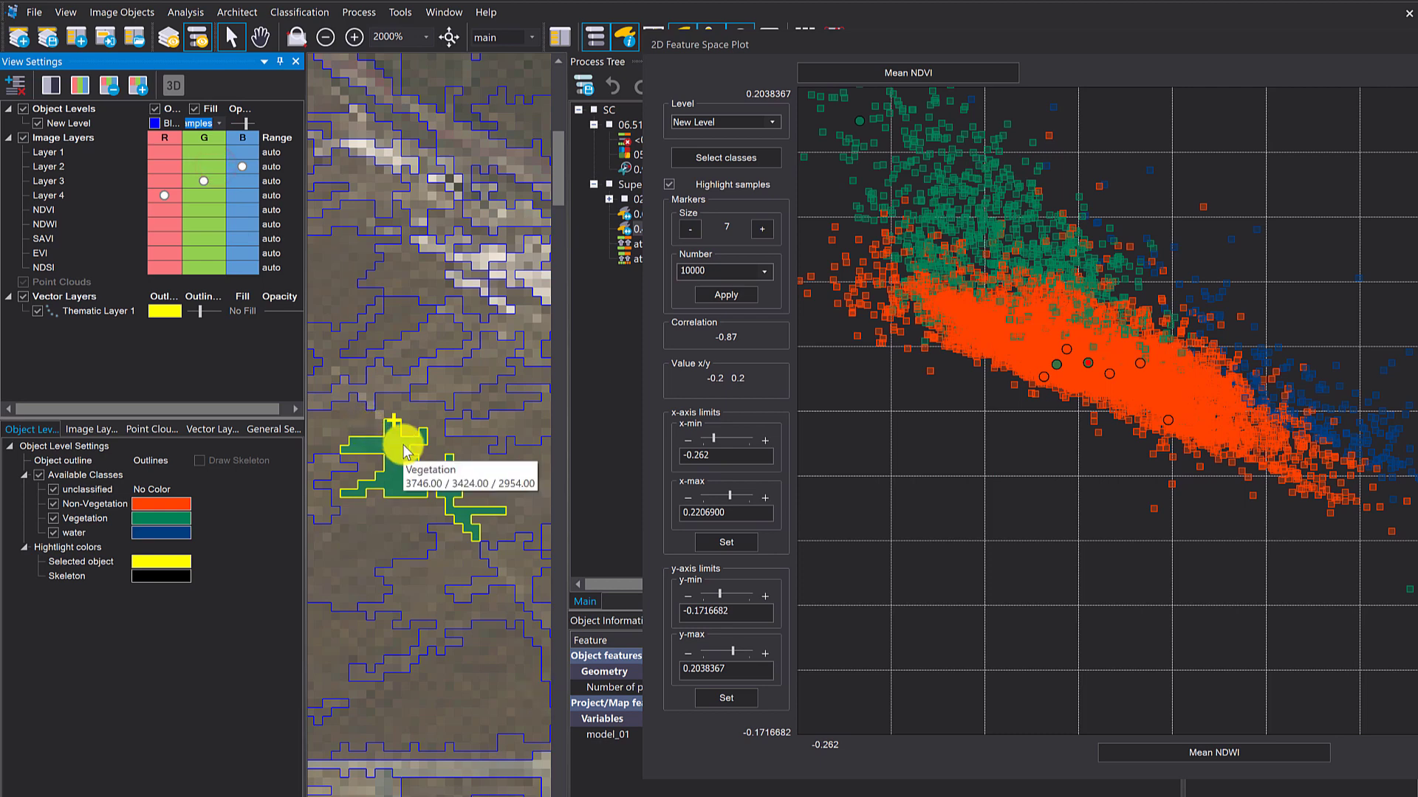
pyautogui.click(194, 110)
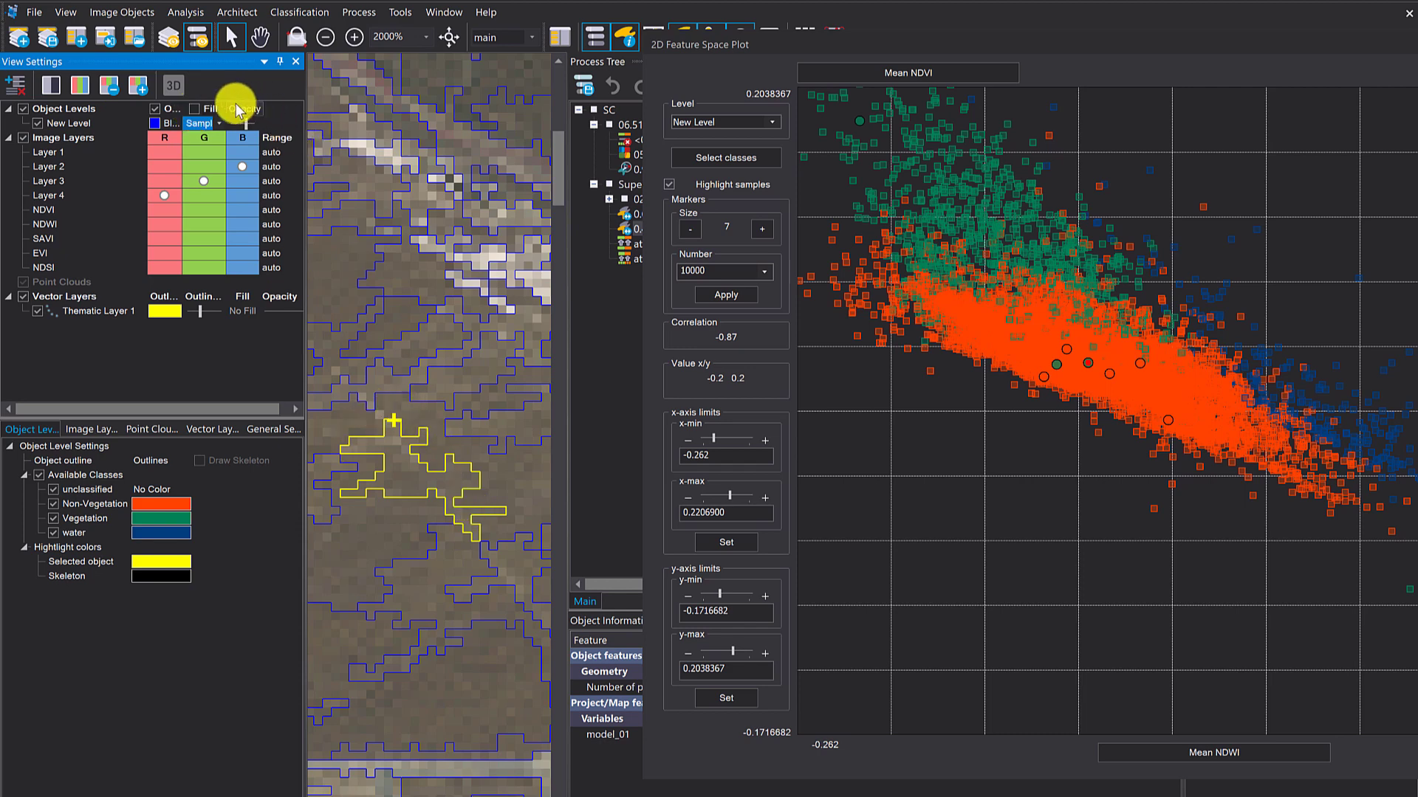
pyautogui.click(194, 110)
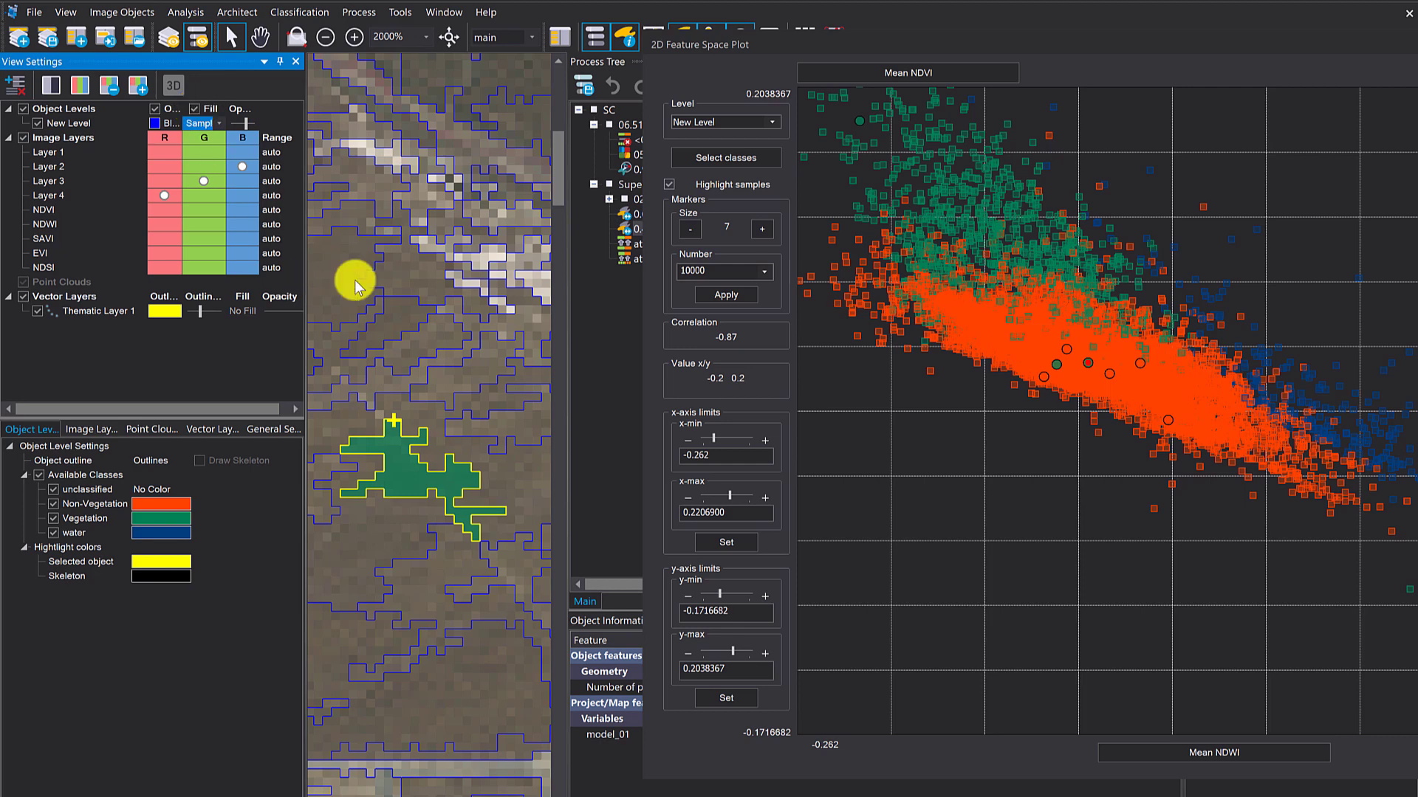
# Step: Shift the plot clear of the toolbar area and display the Sample toolbar
pyautogui.moveTo(837, 50); pyautogui.dragTo(790, 81)
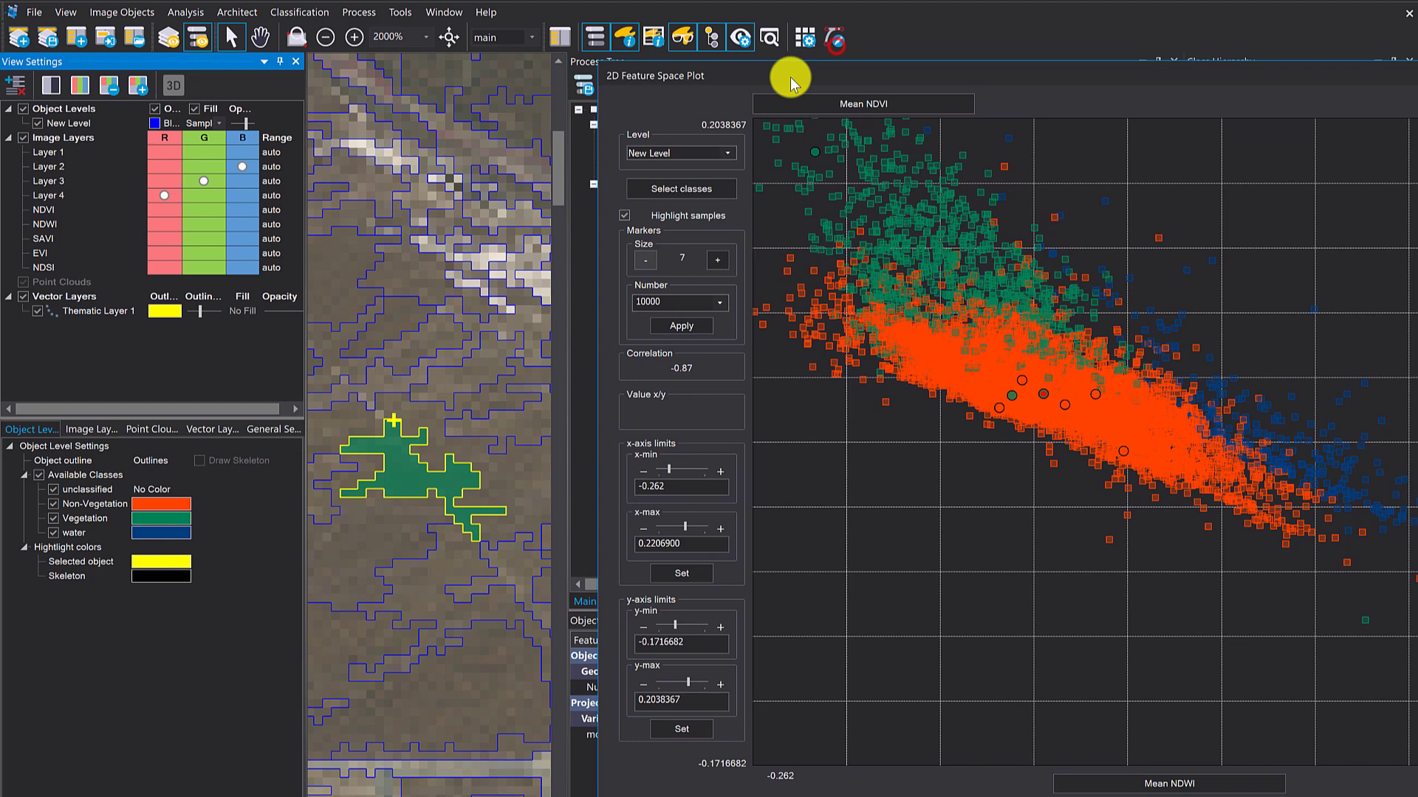
pyautogui.rightClick(873, 39)
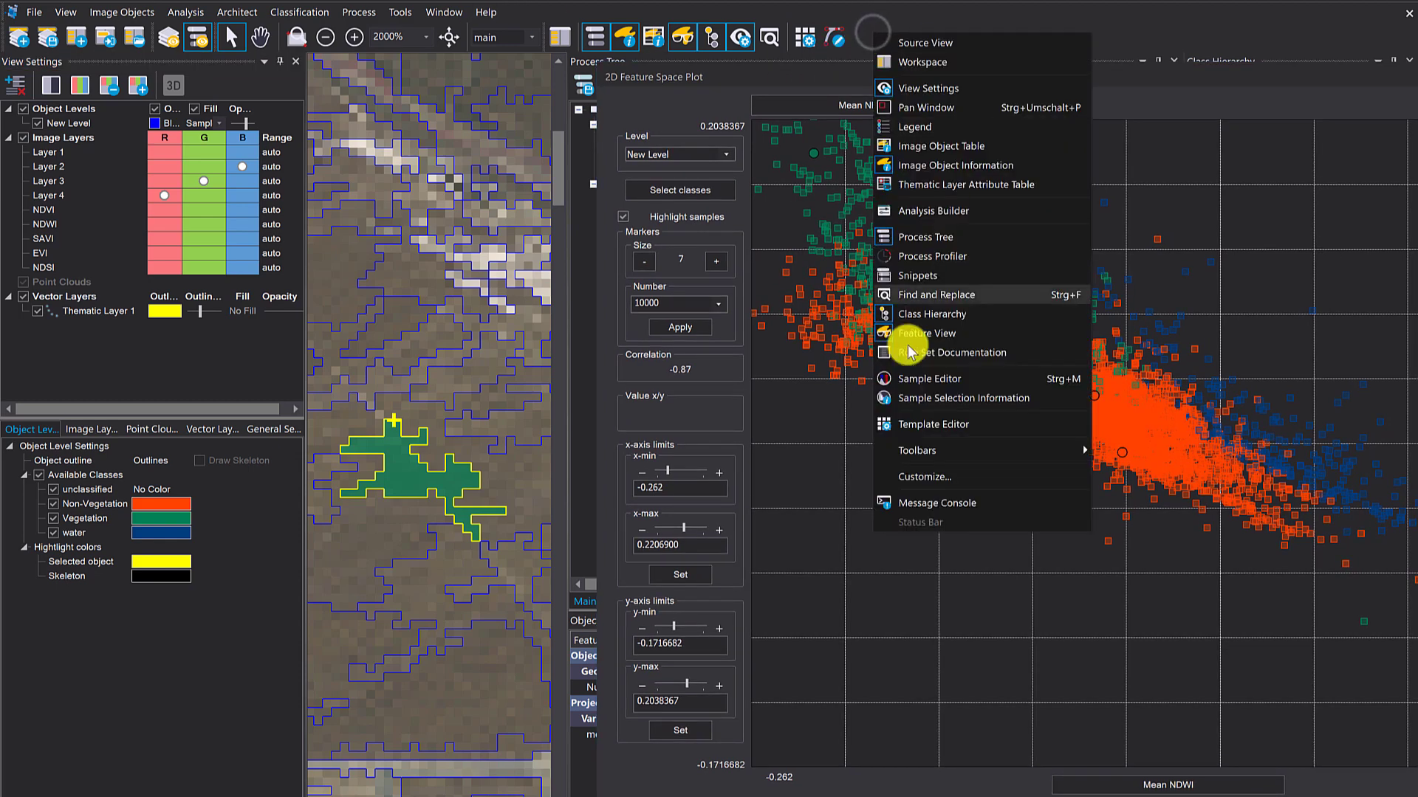
pyautogui.moveTo(949, 463)
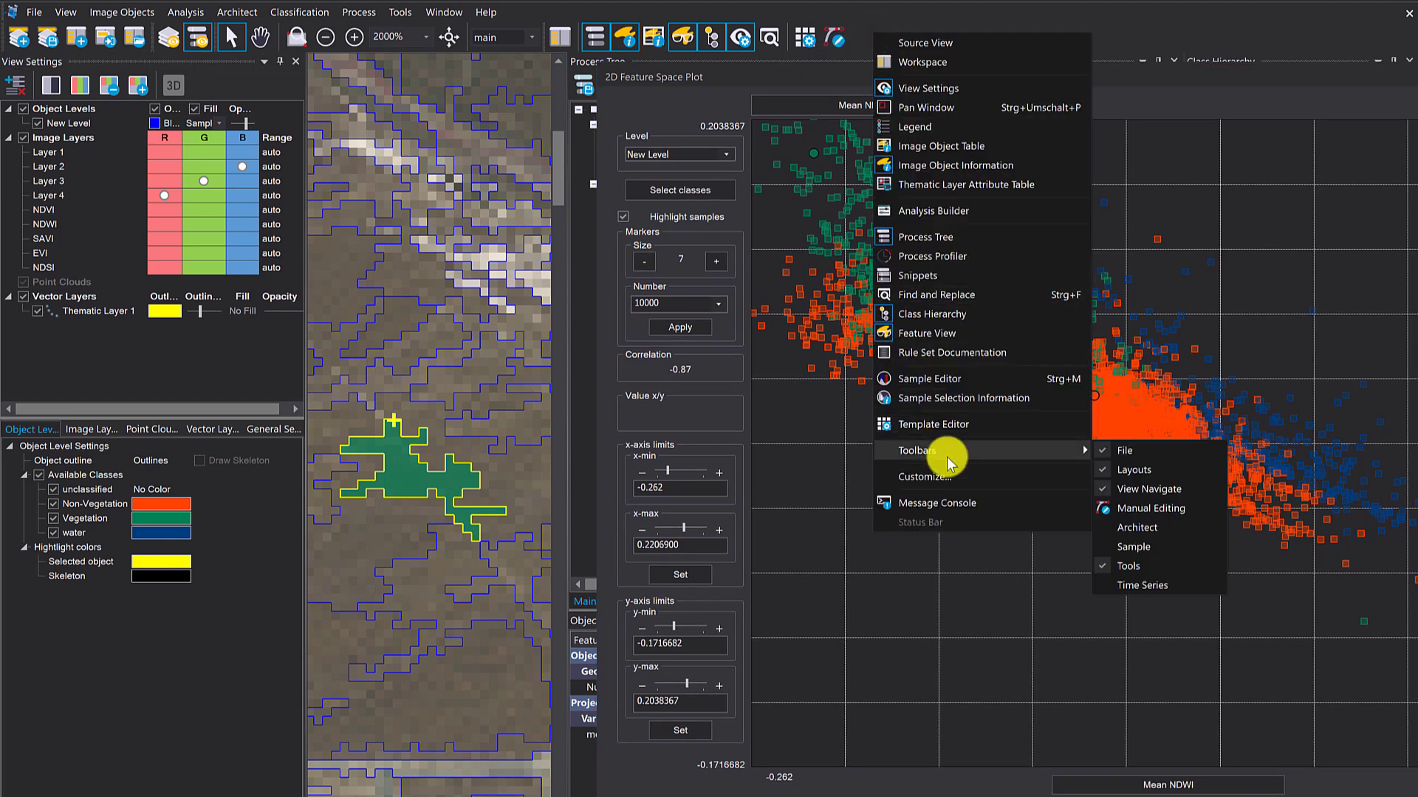
pyautogui.click(1141, 545)
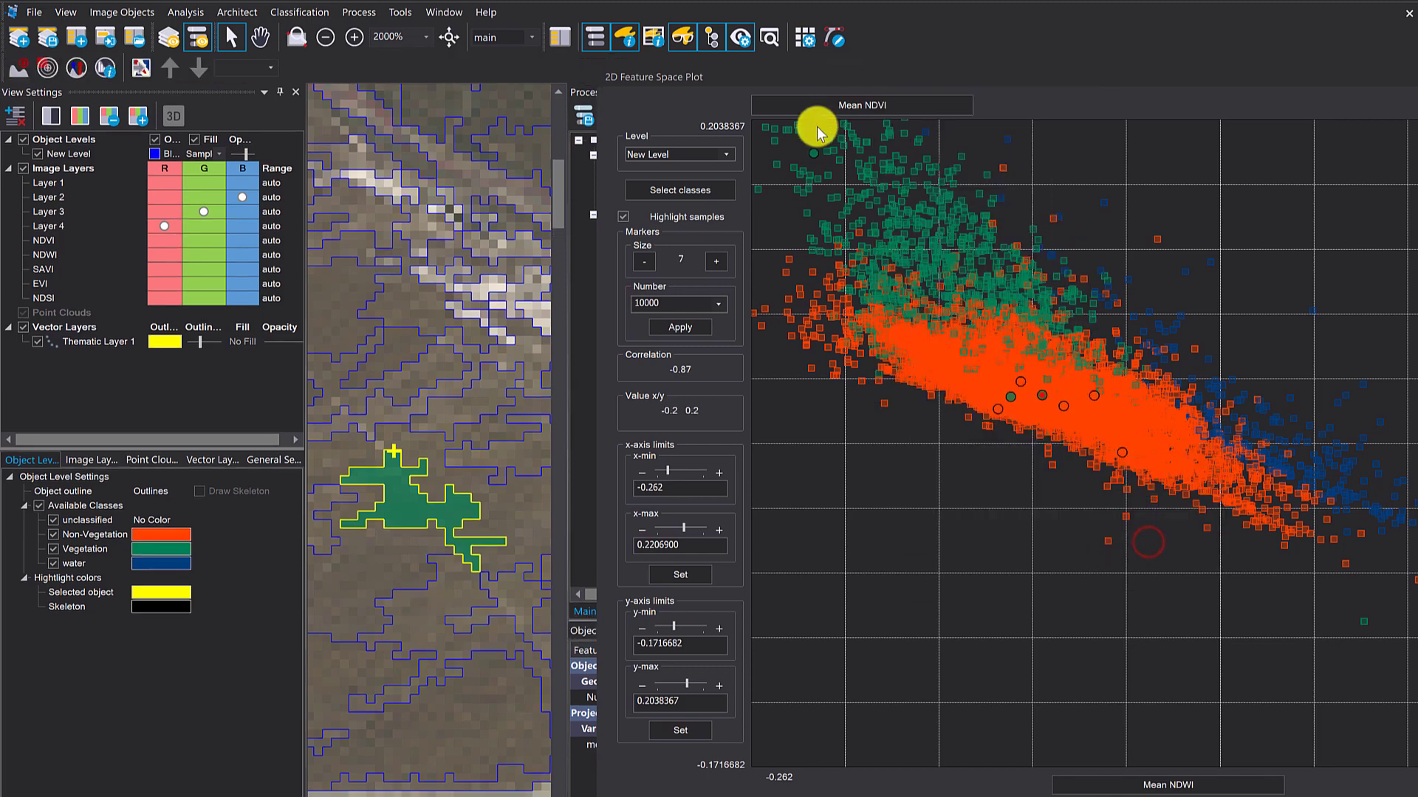
# Step: Uncover the class hierarchy and reassign the dark-ground Vegetation sample to the Non-Vegetation class
pyautogui.moveTo(805, 77); pyautogui.dragTo(822, 177)
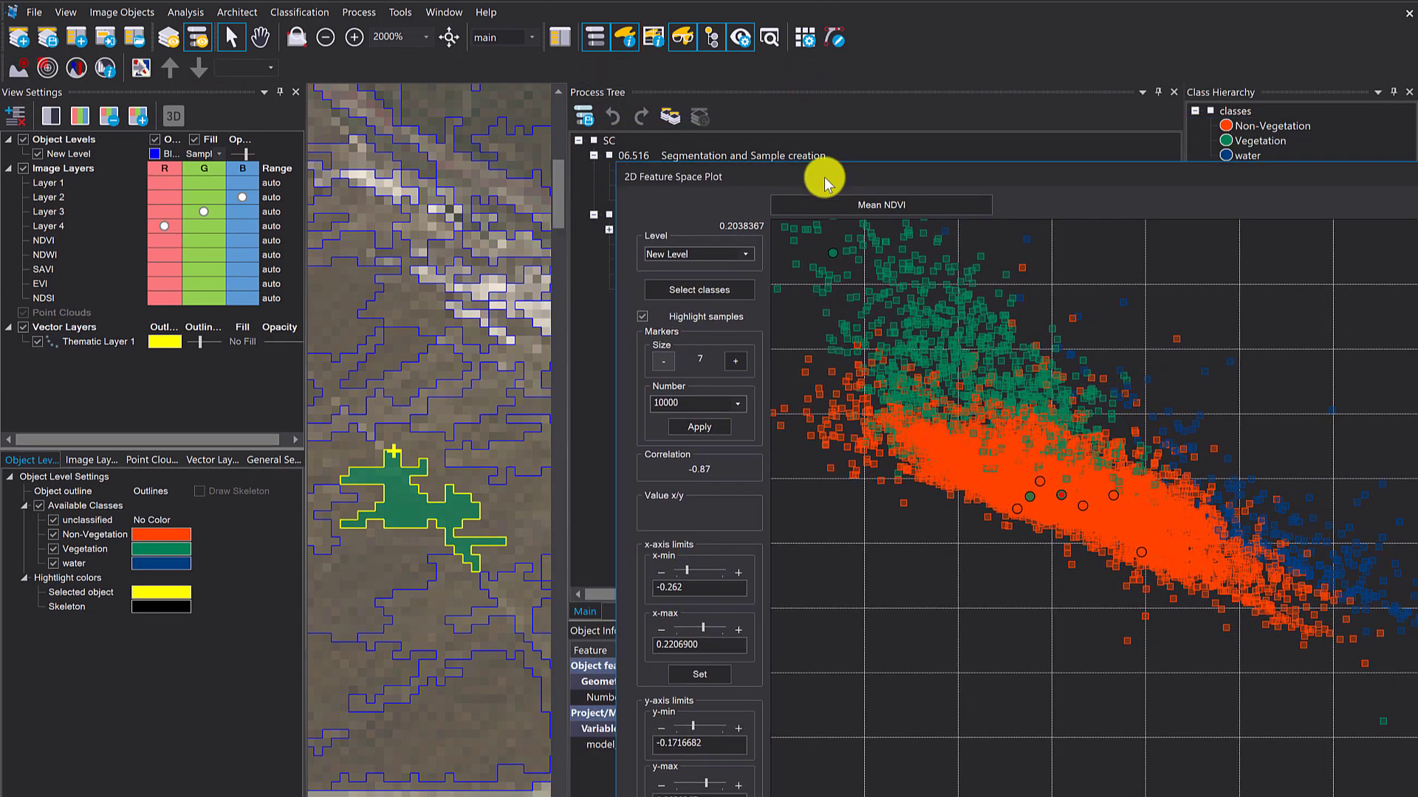
pyautogui.click(17, 70)
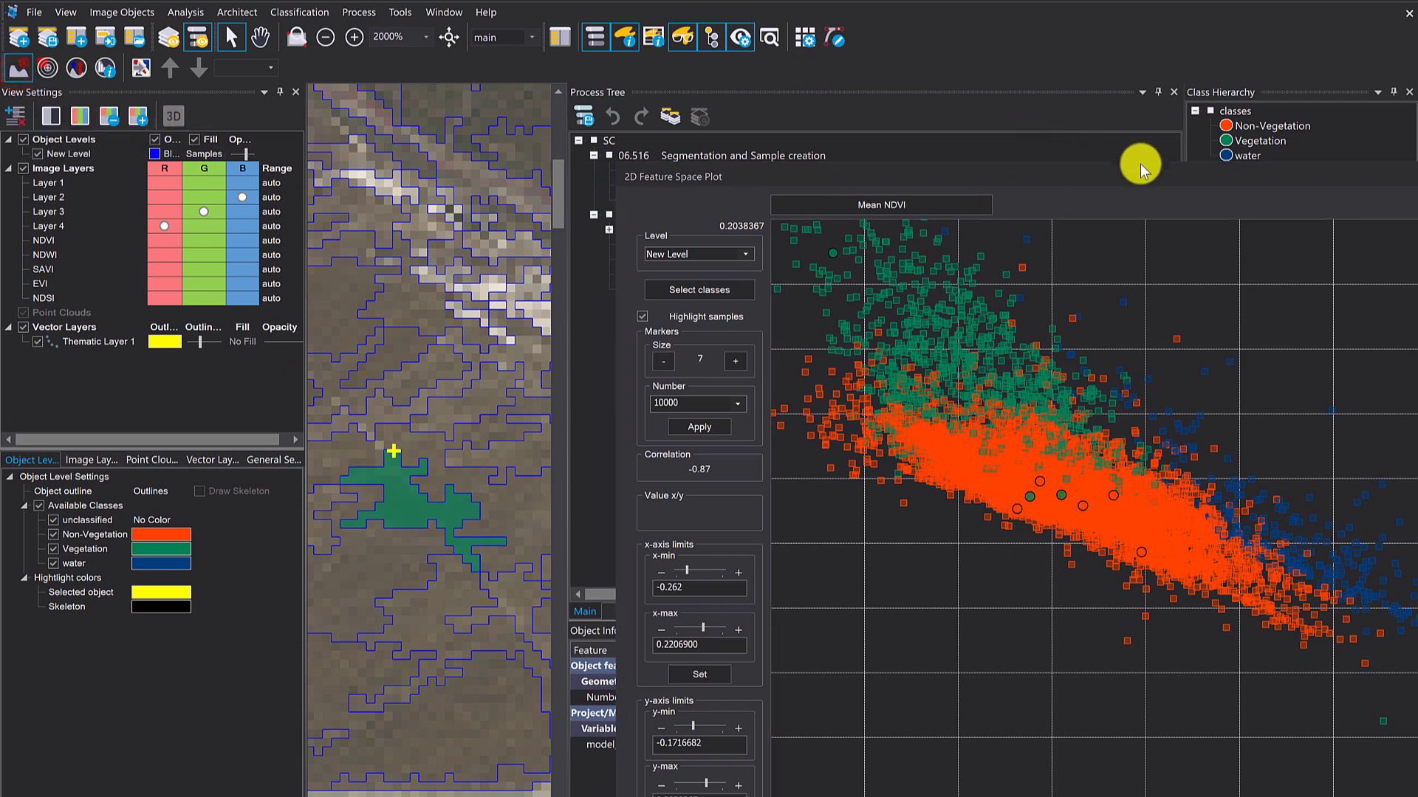
pyautogui.click(1236, 130)
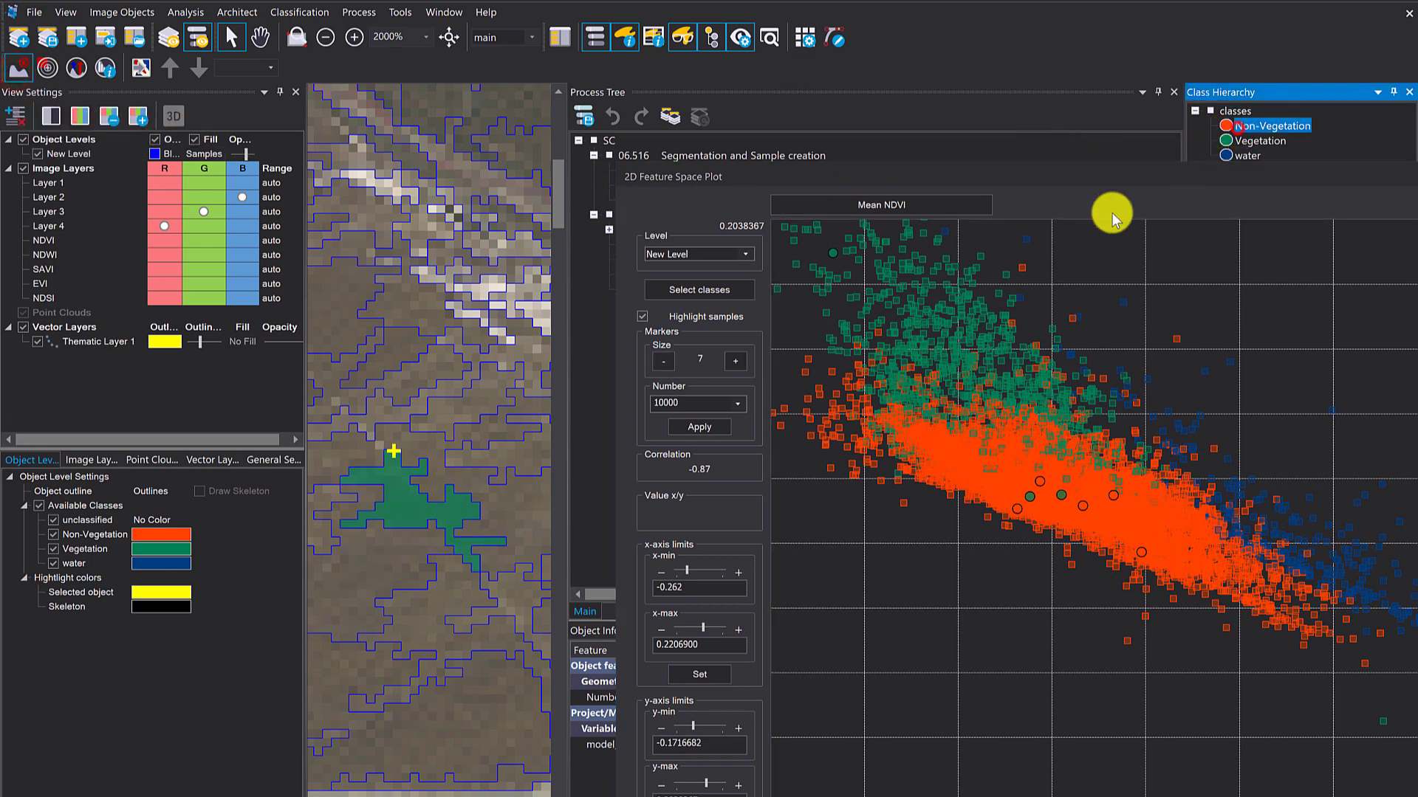
pyautogui.click(403, 503)
pyautogui.click(423, 530)
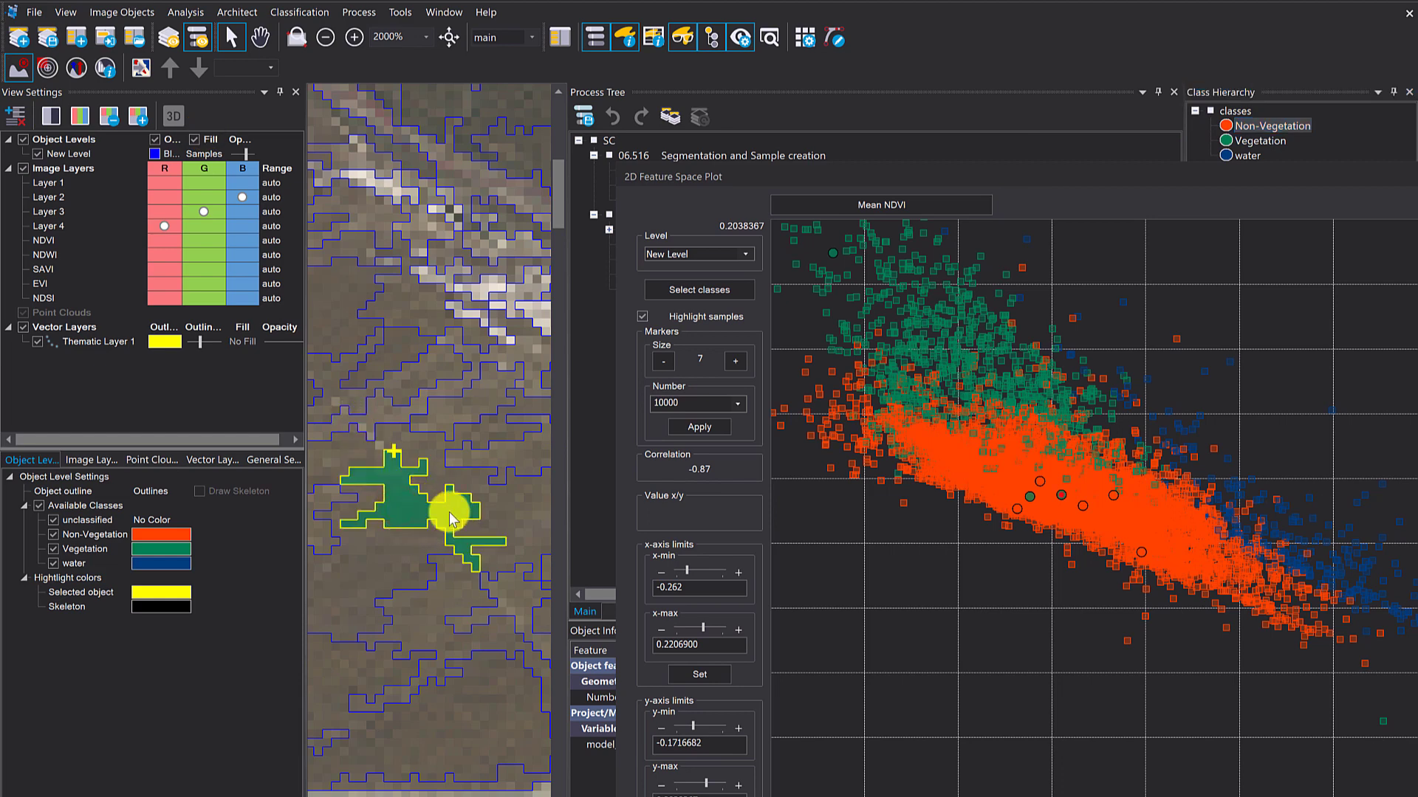
pyautogui.doubleClick(406, 503)
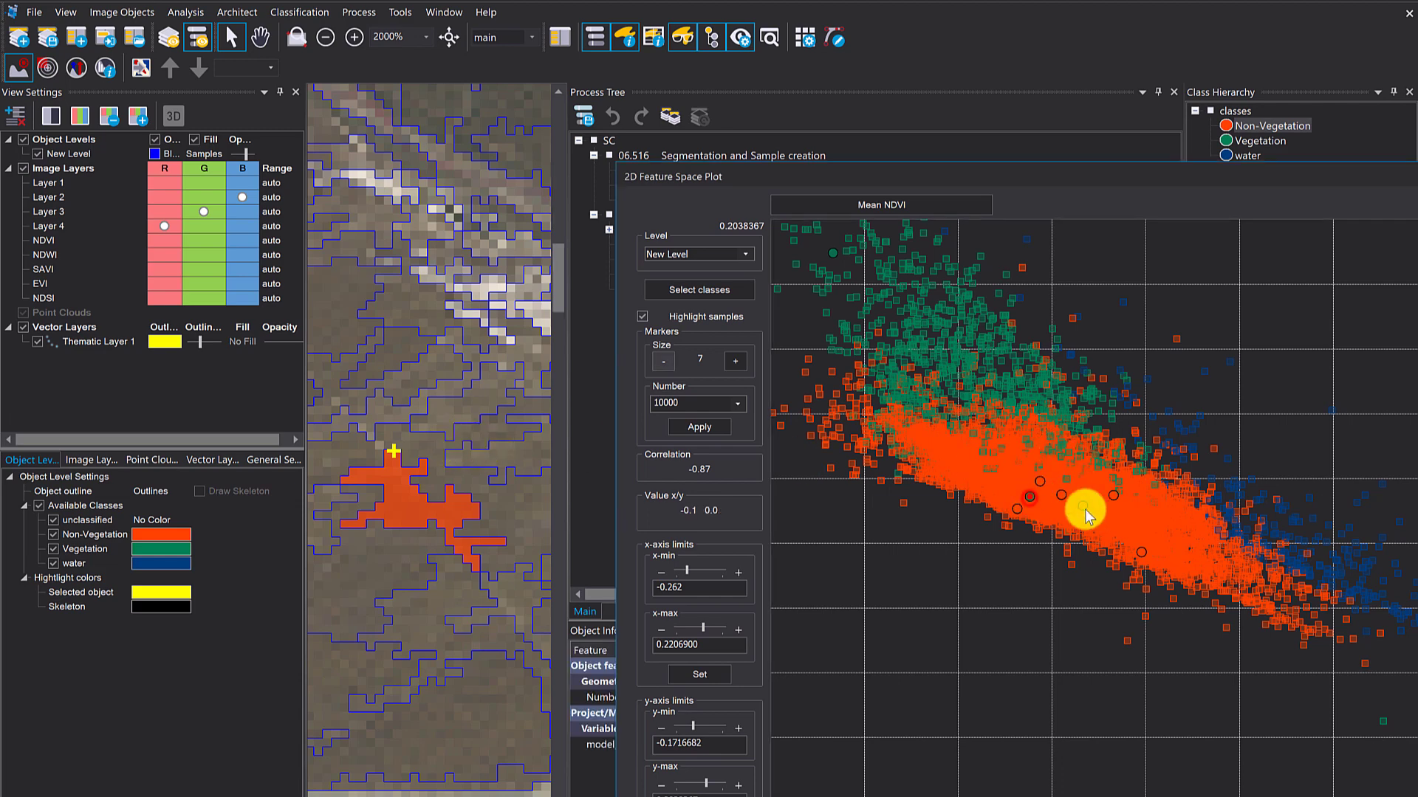
# Step: Locate the other misplaced Vegetation sample from its marker, compare it with the image, and remove it from the Vegetation samples
pyautogui.click(1016, 483)
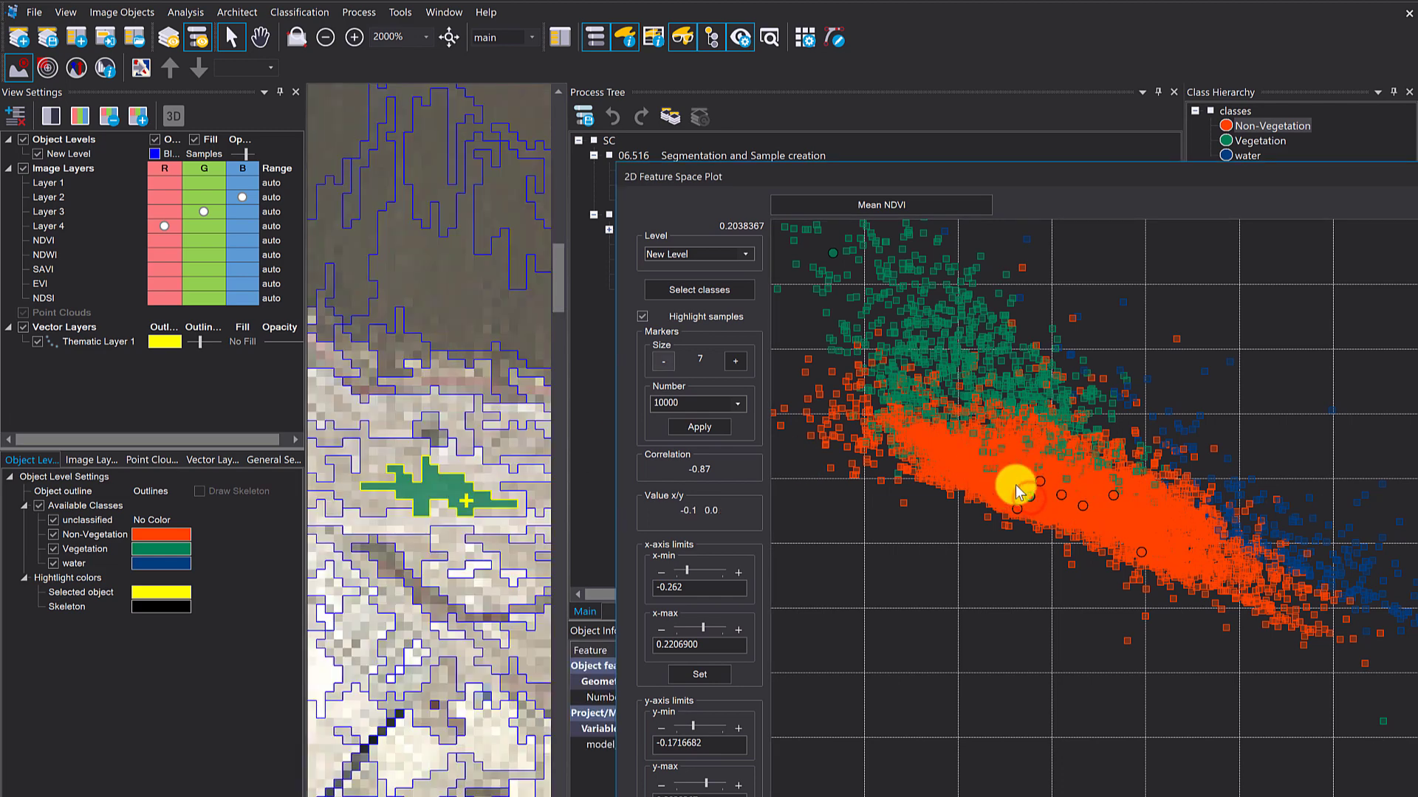
pyautogui.click(196, 140)
pyautogui.click(196, 140)
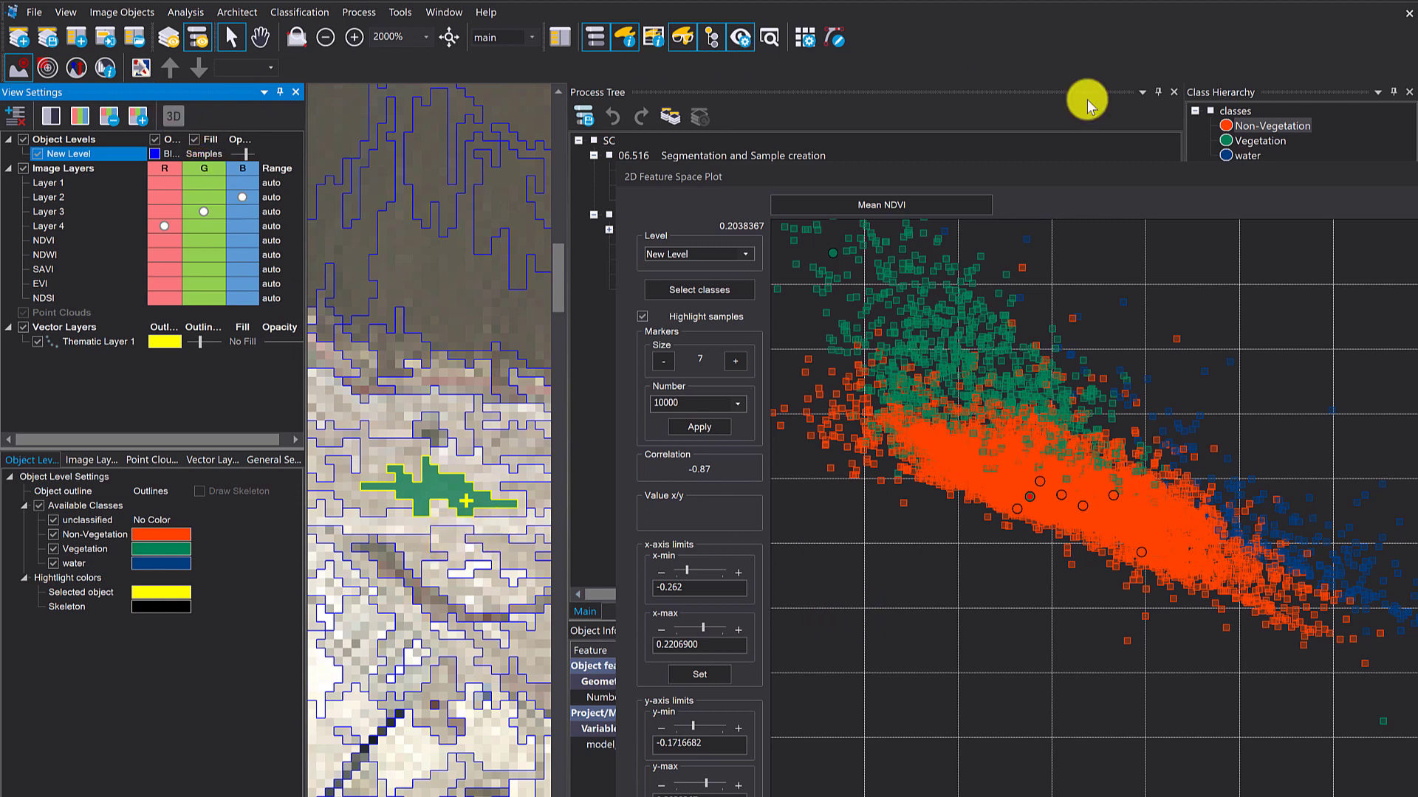
pyautogui.click(1231, 141)
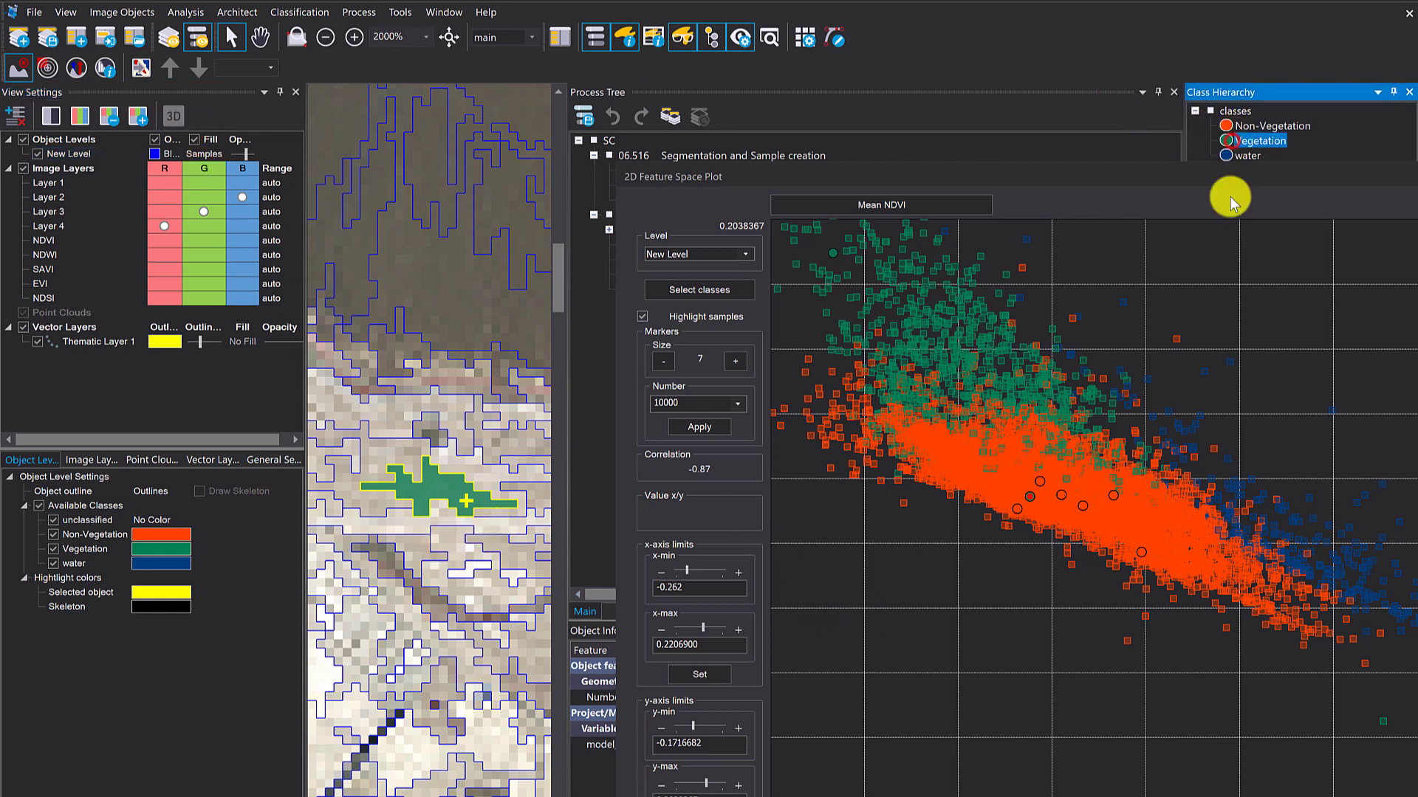
pyautogui.doubleClick(449, 487)
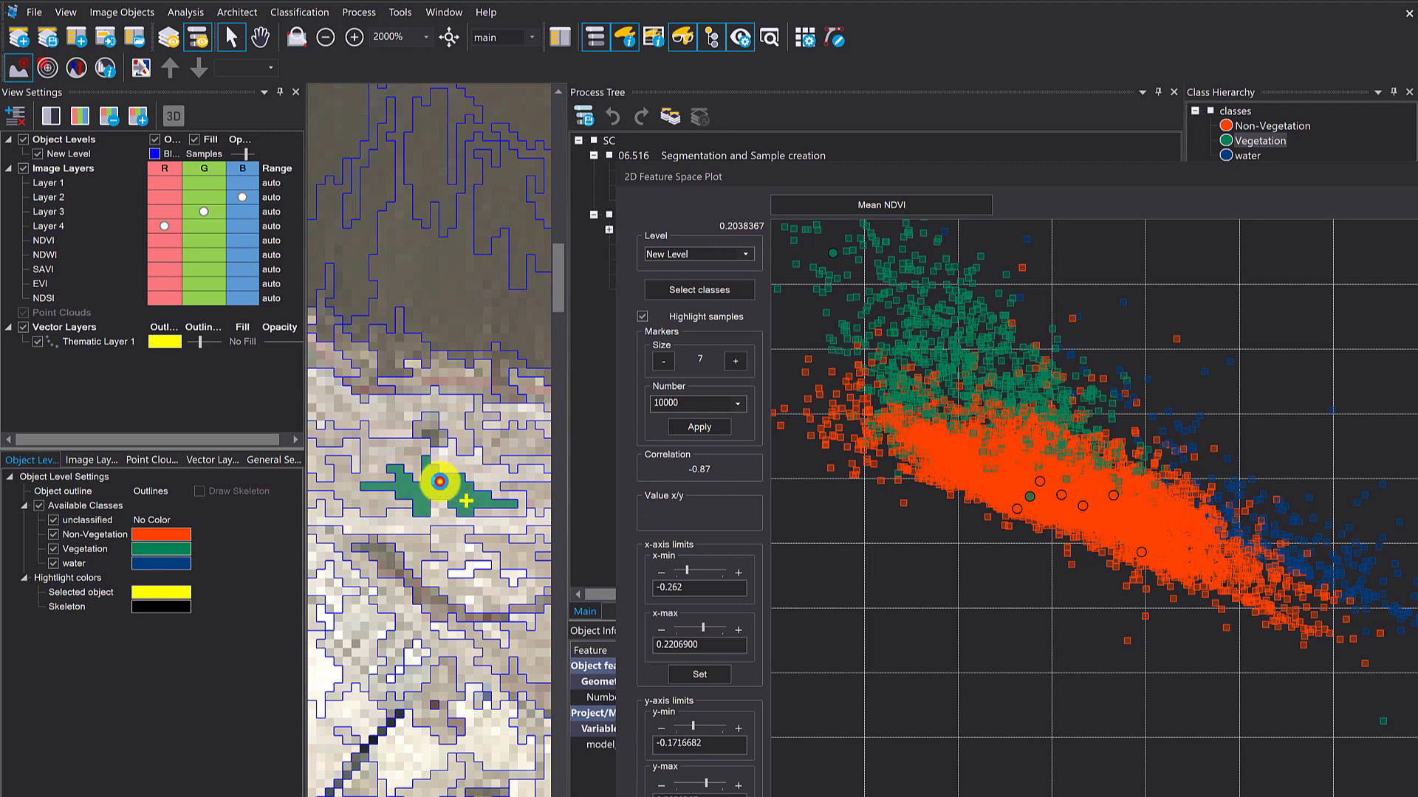
pyautogui.doubleClick(440, 481)
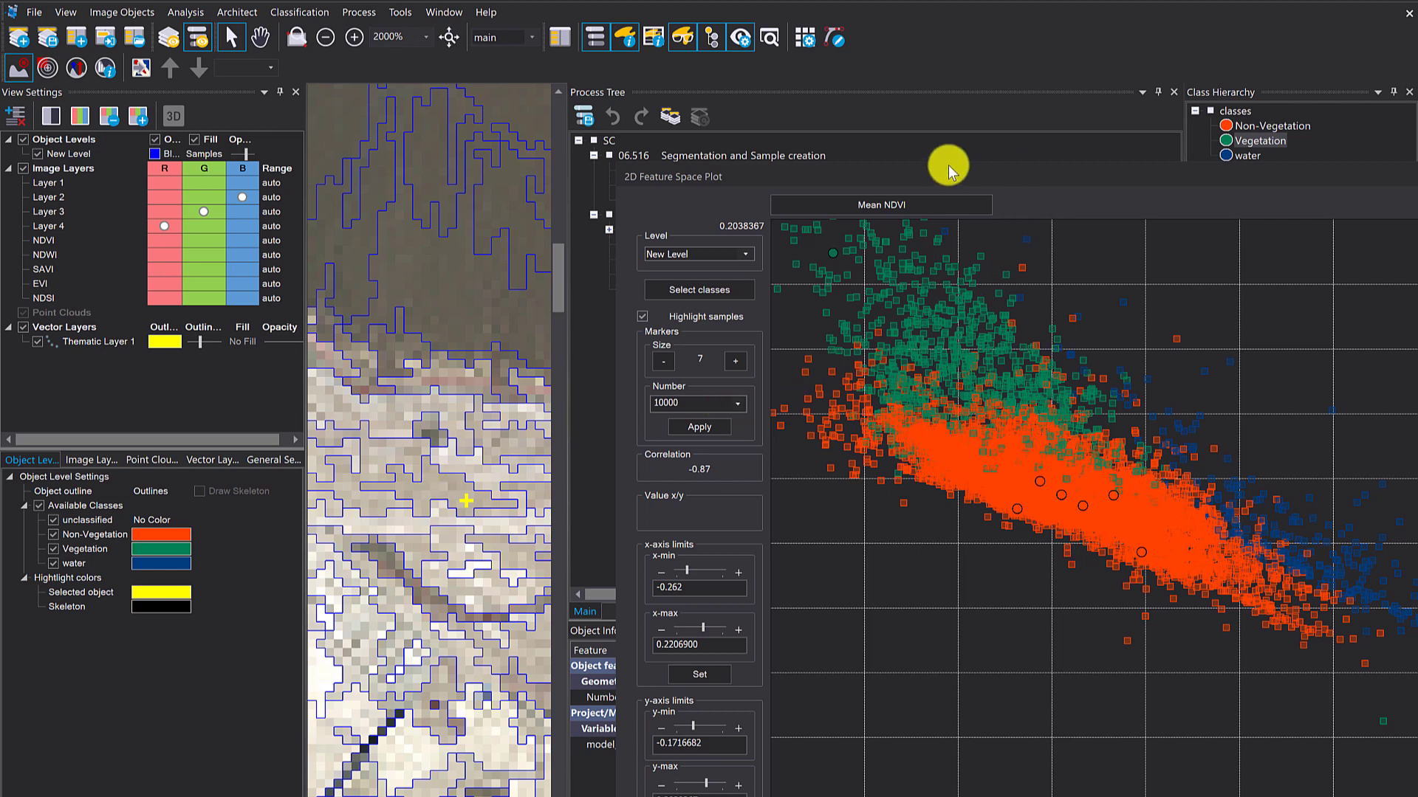
# Step: Close the feature space plot and rerun the SVM training and apply processes of the supervised classification
pyautogui.moveTo(949, 180); pyautogui.dragTo(541, 25)
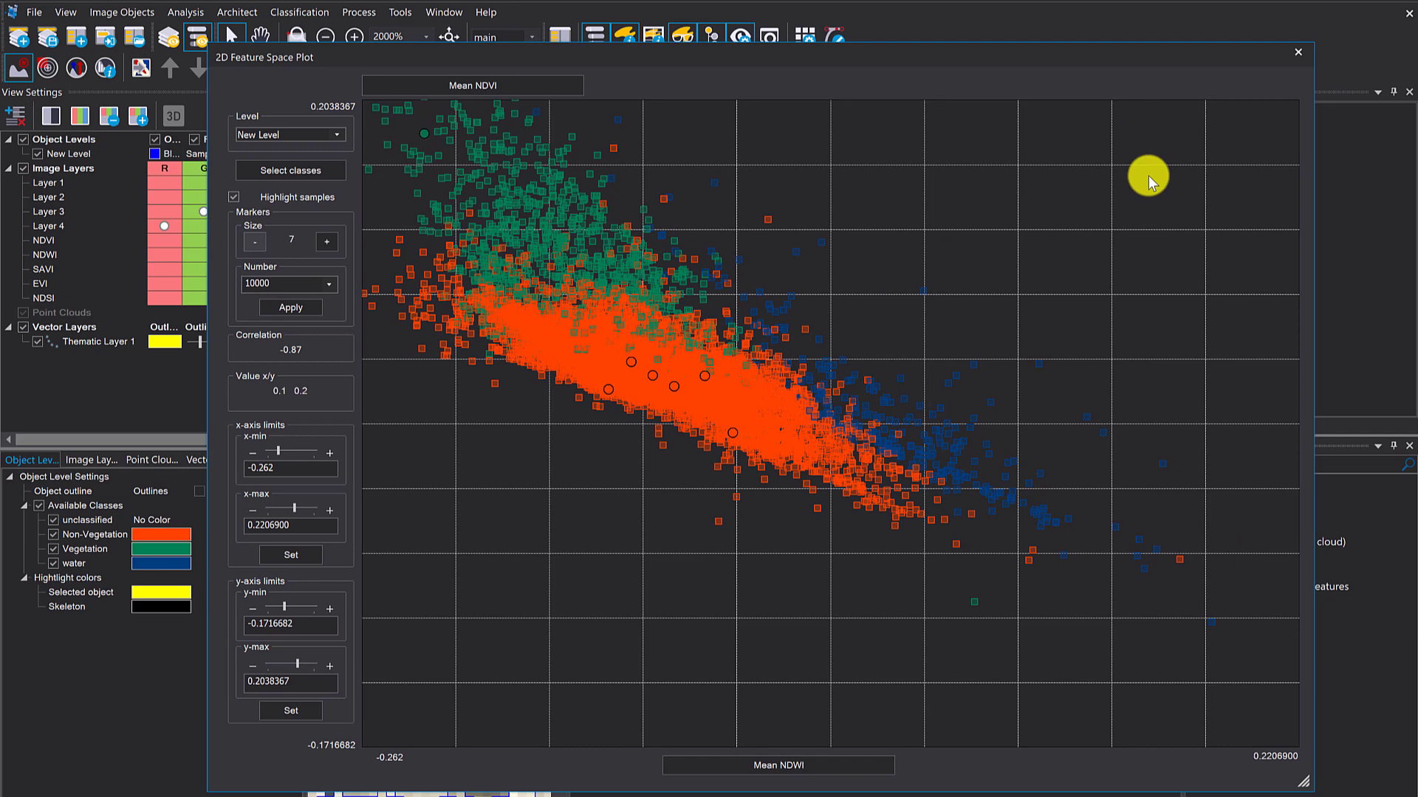
pyautogui.click(1297, 52)
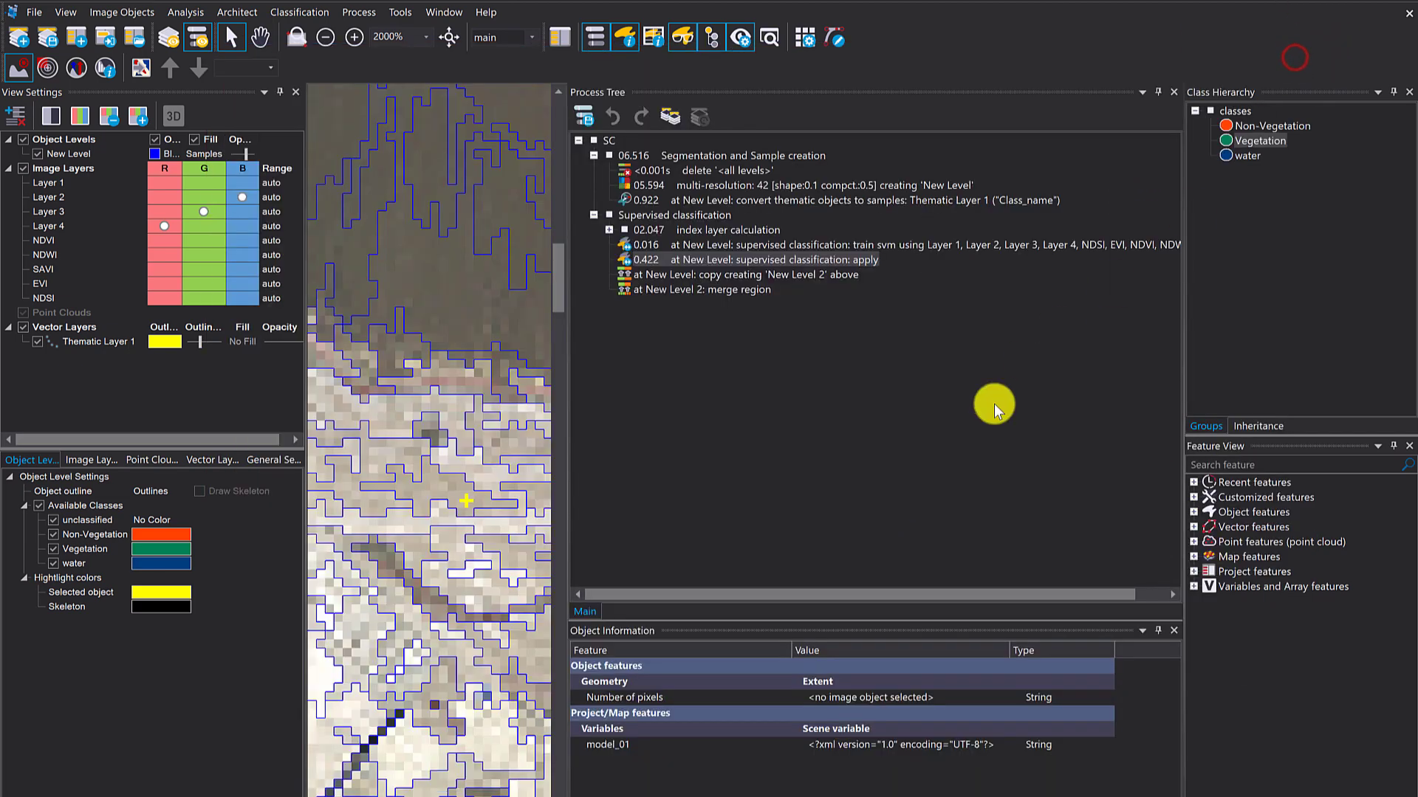
pyautogui.rightClick(695, 246)
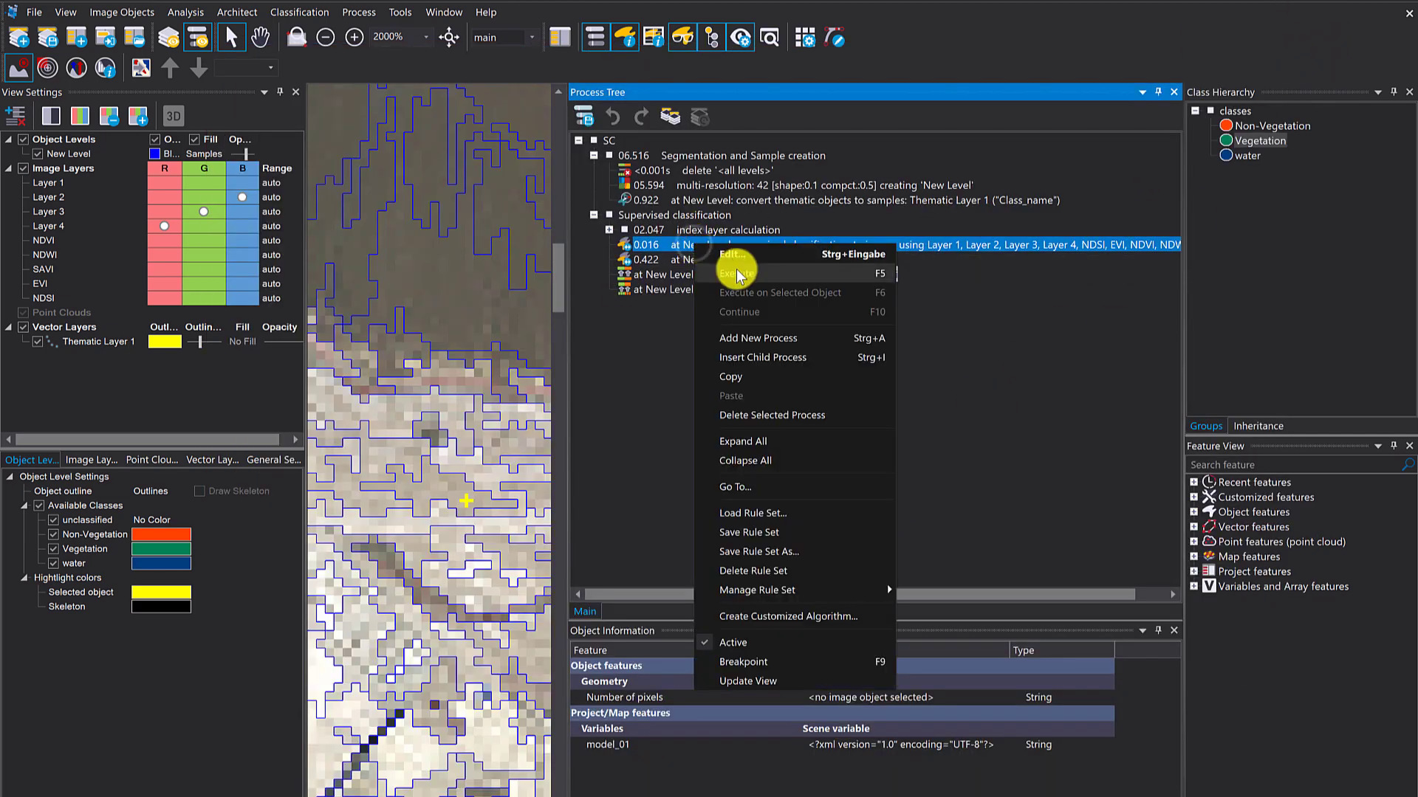
pyautogui.click(738, 273)
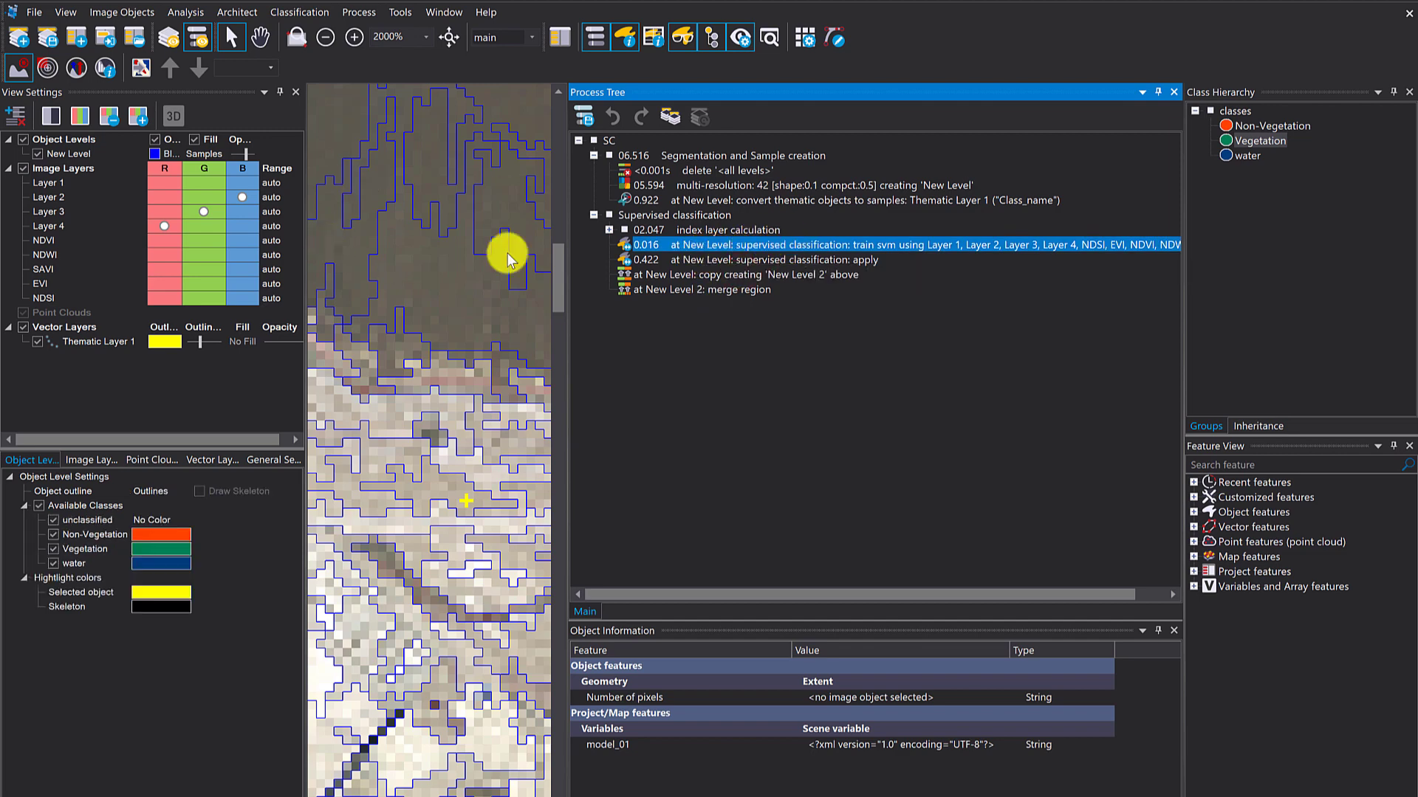
pyautogui.rightClick(686, 262)
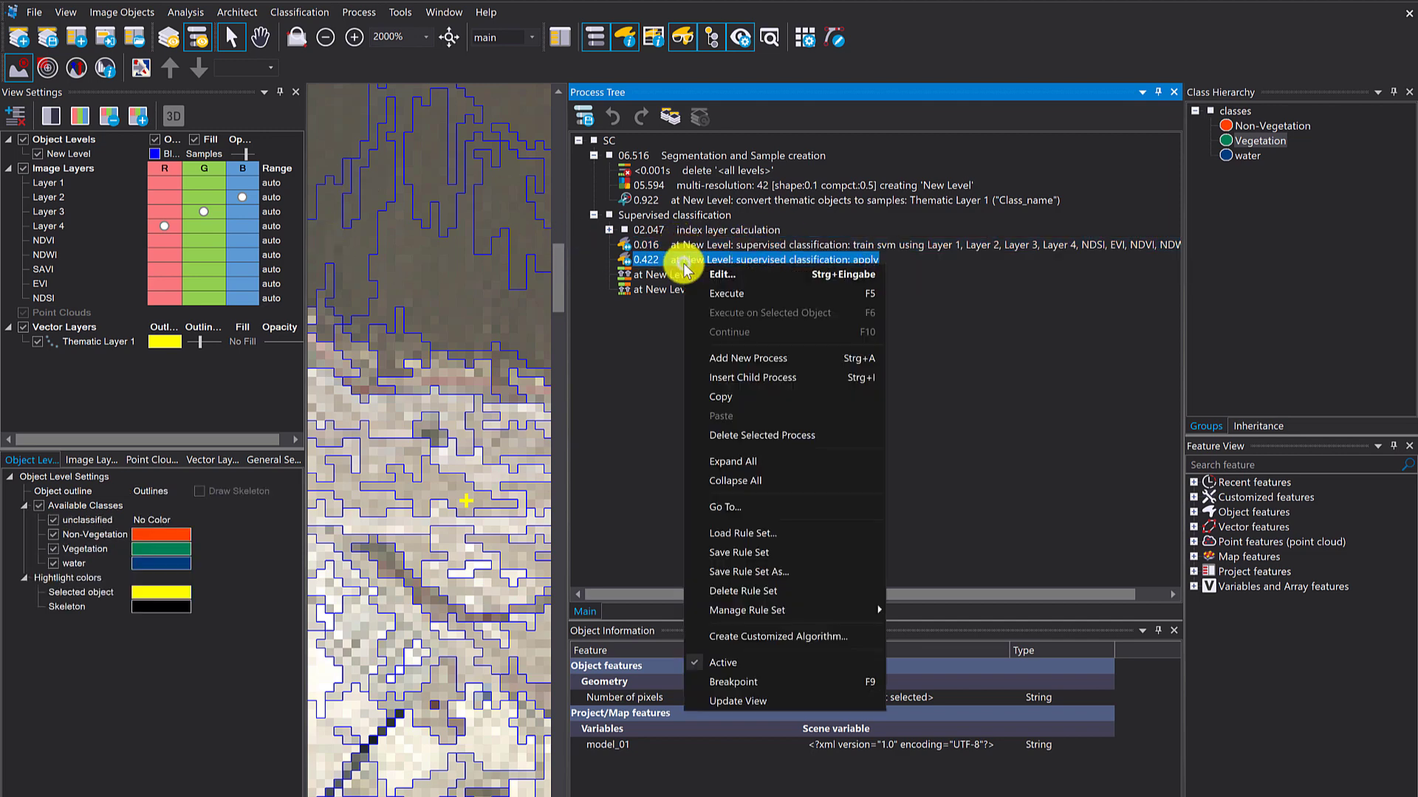
pyautogui.click(718, 294)
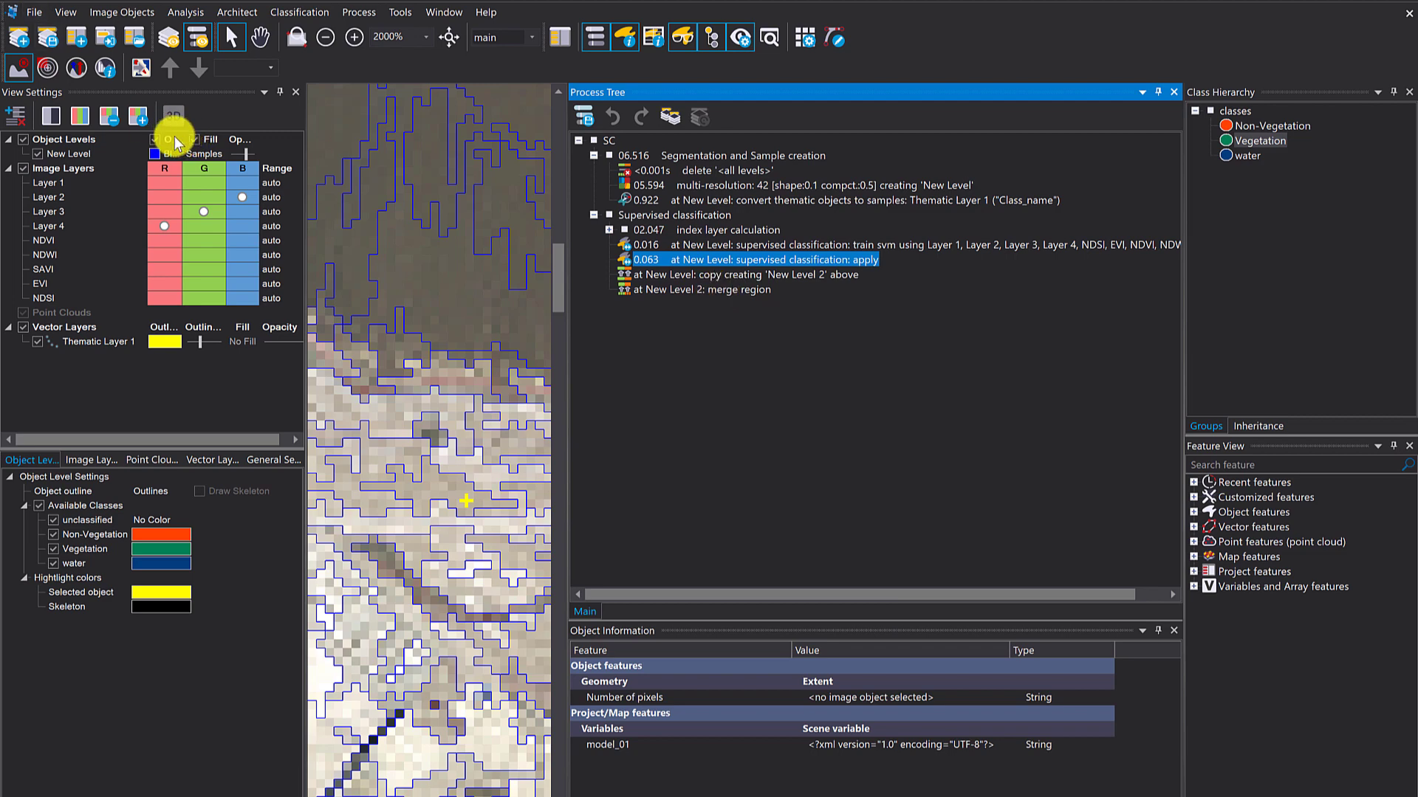
# Step: Set the level's fill to the class view and reopen the 2D Feature Space Plot
pyautogui.click(225, 156)
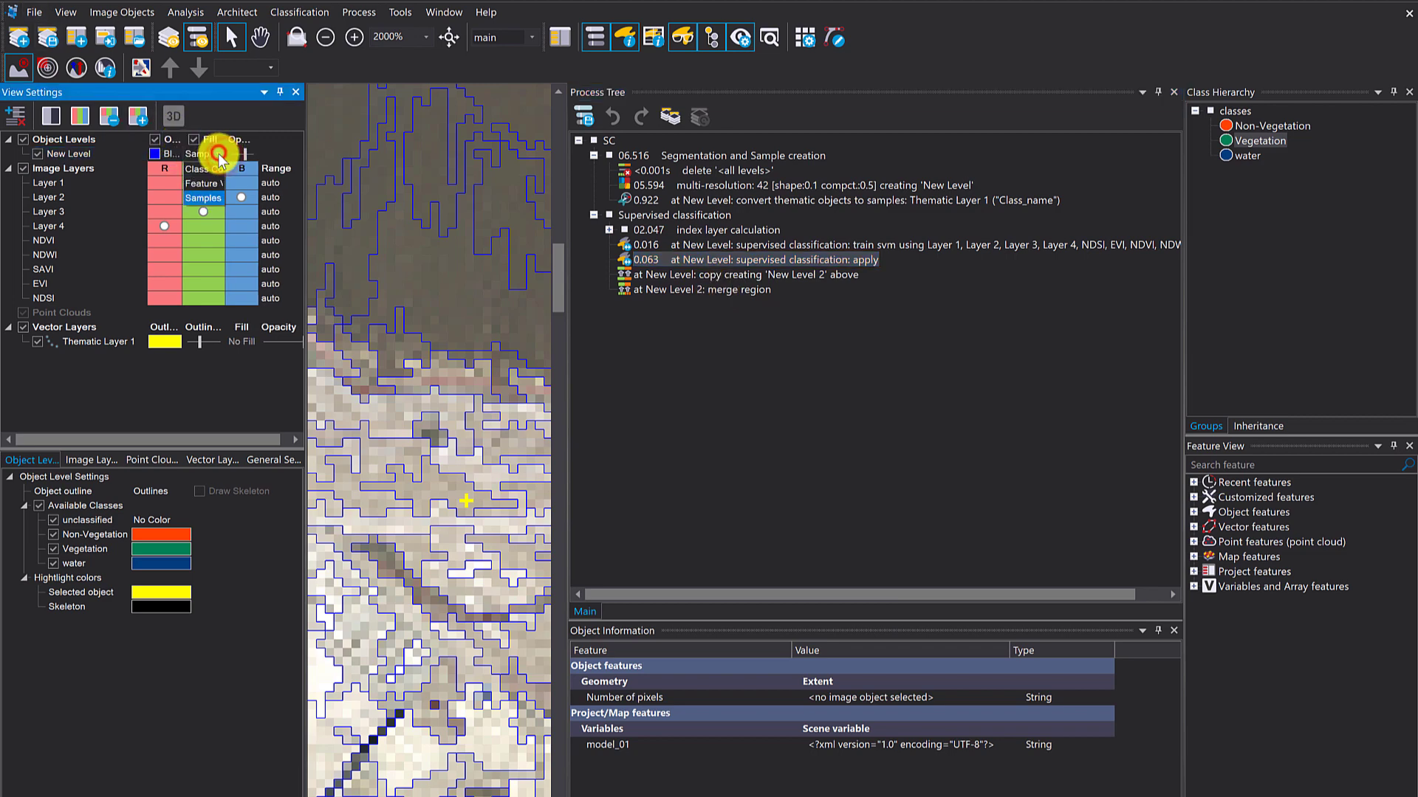
pyautogui.click(213, 168)
pyautogui.scroll(-5, 458, 461)
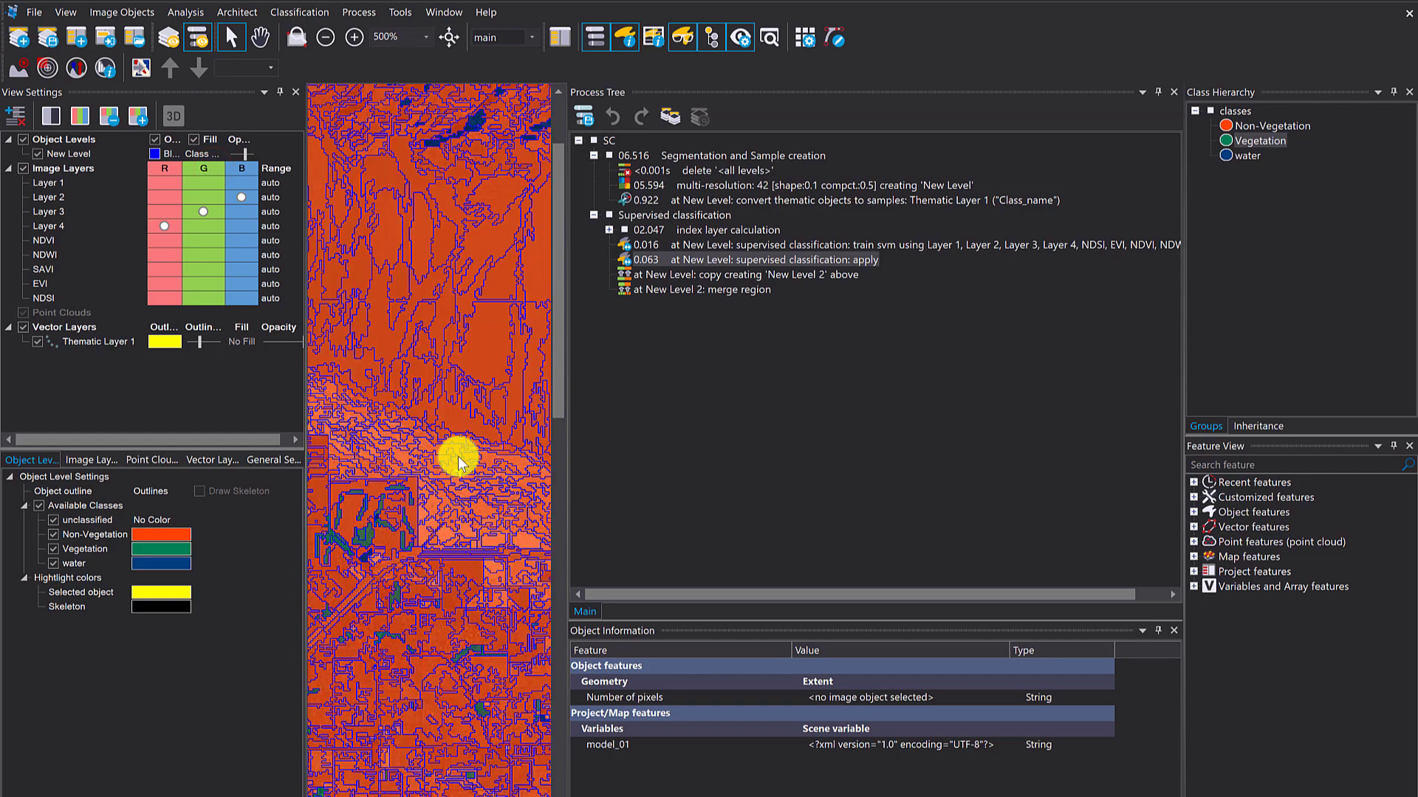
pyautogui.click(397, 13)
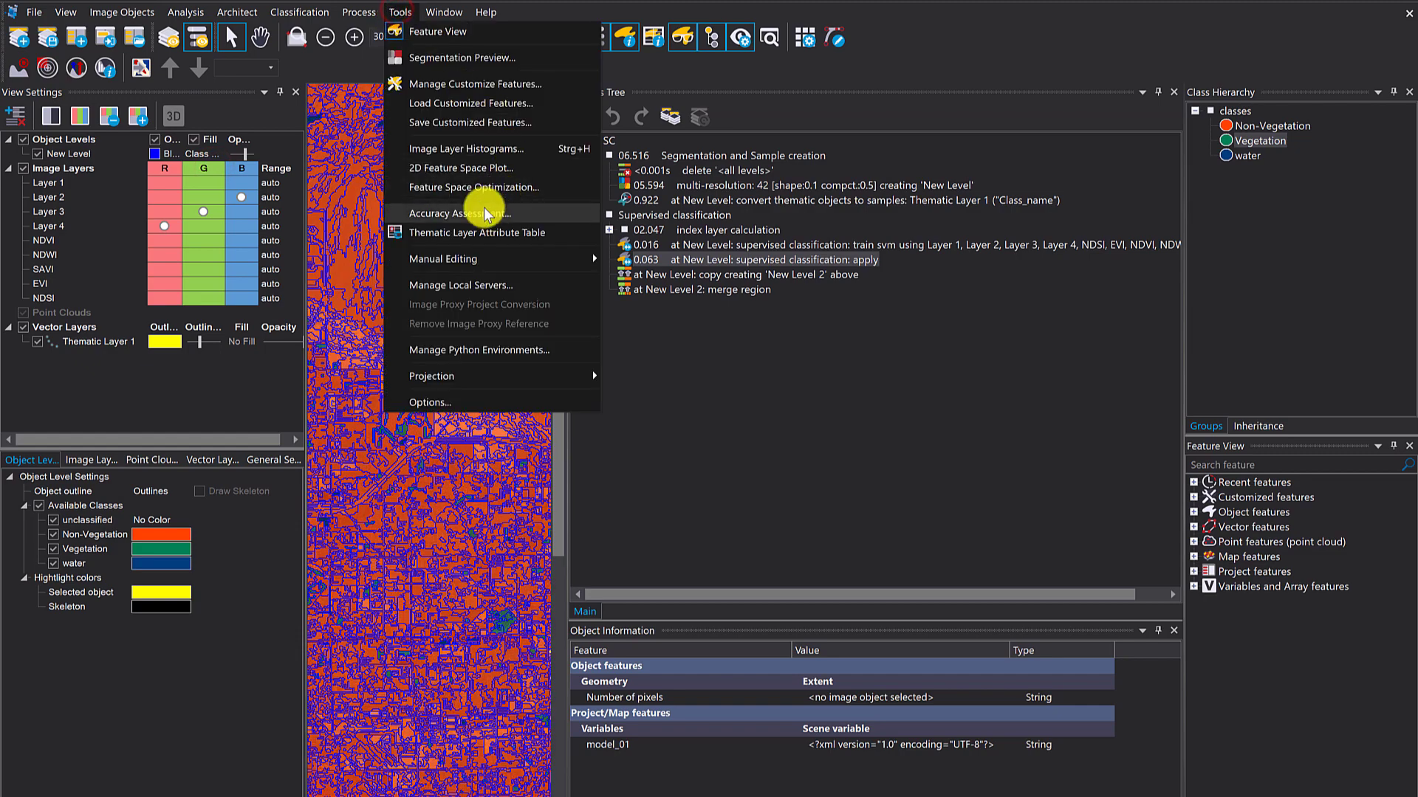
pyautogui.click(468, 187)
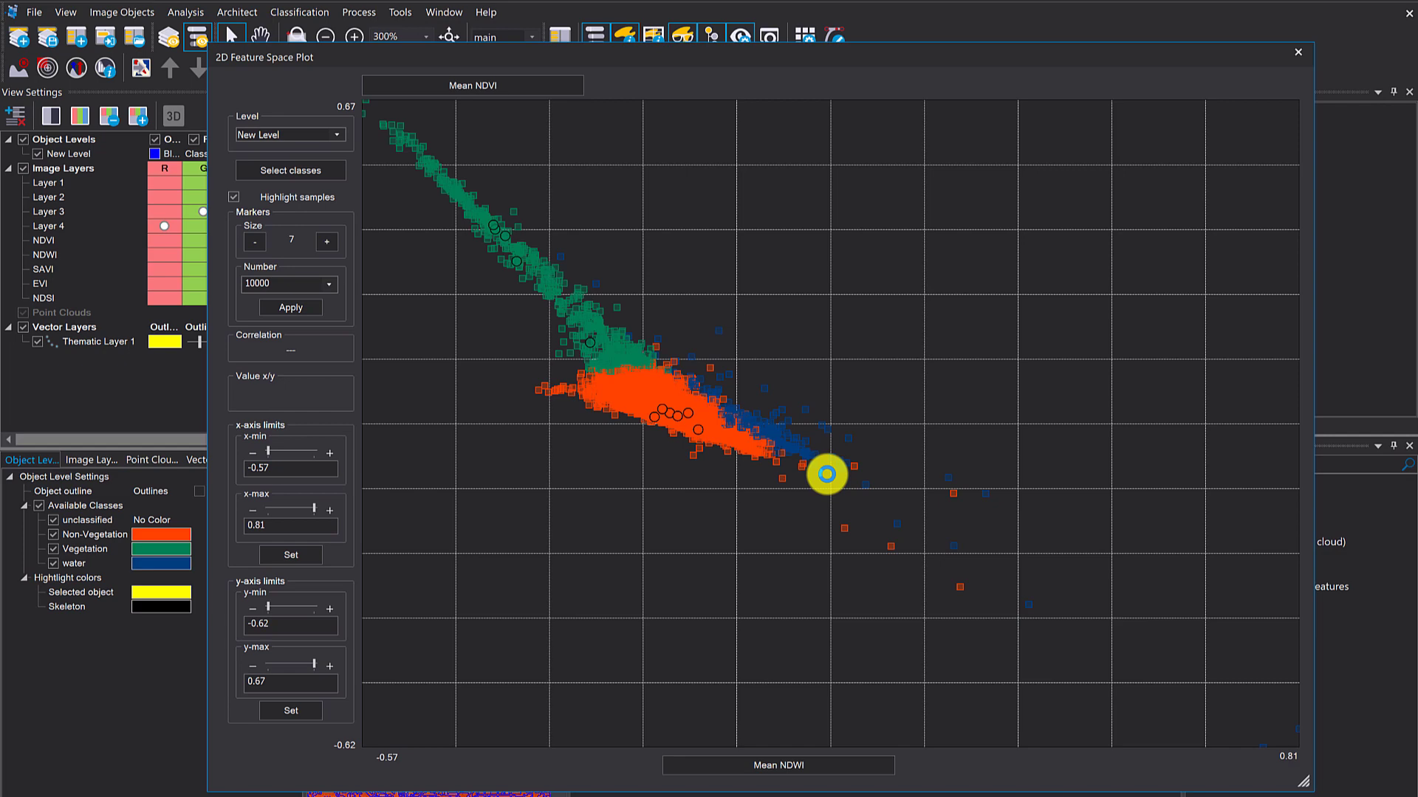
# Step: Examine the reclassified outliers and locate several Vegetation markers in the image beside the plot
pyautogui.click(826, 473)
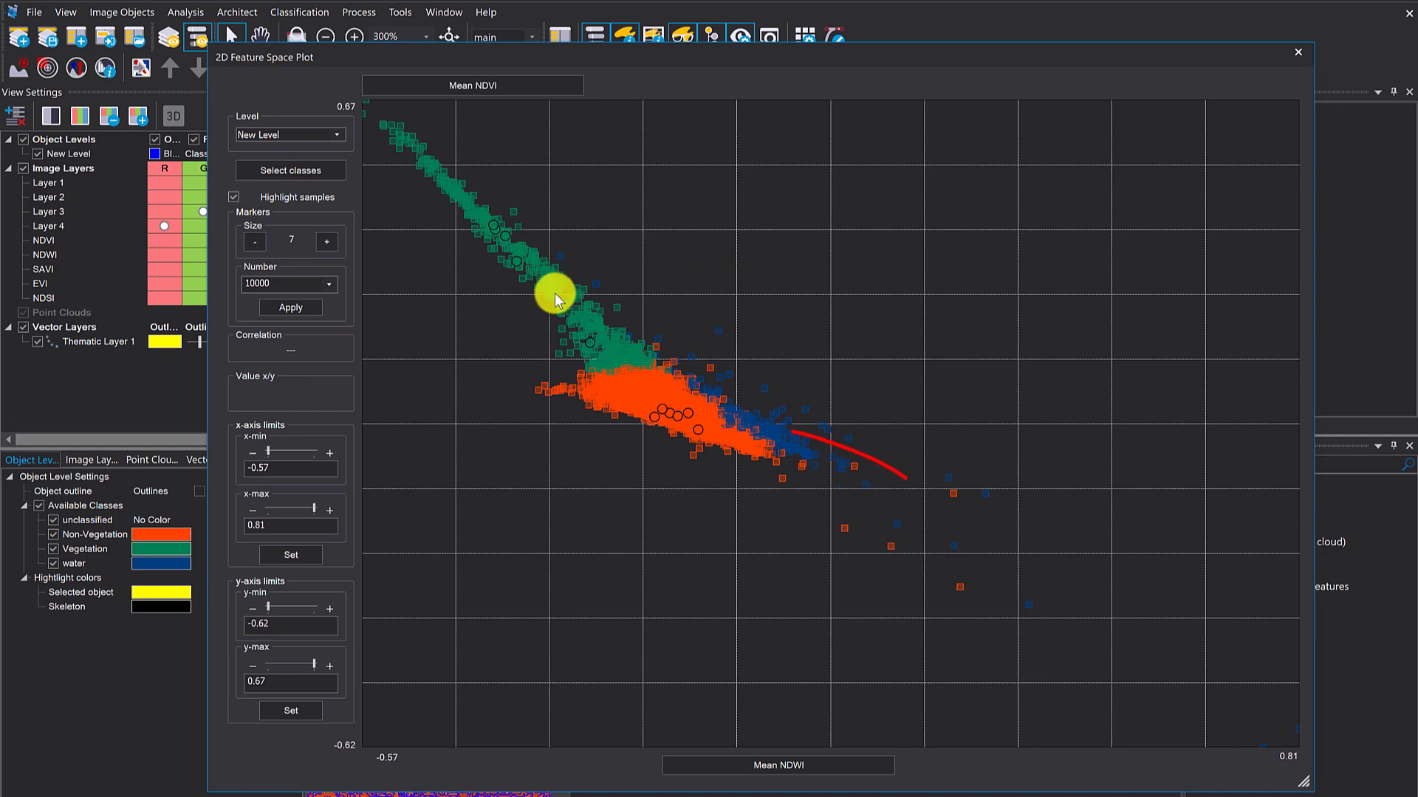
pyautogui.click(559, 335)
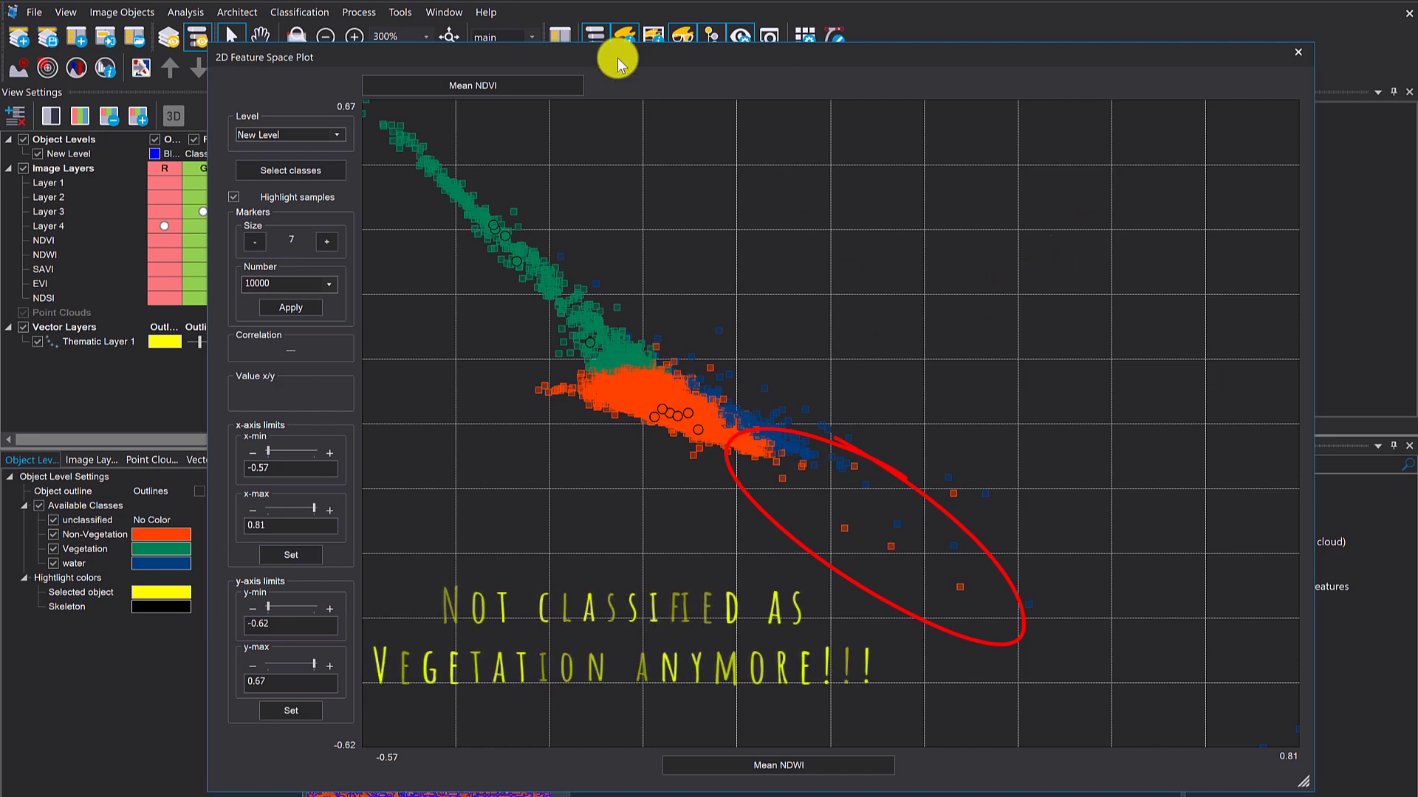
pyautogui.moveTo(483, 50); pyautogui.dragTo(770, 46)
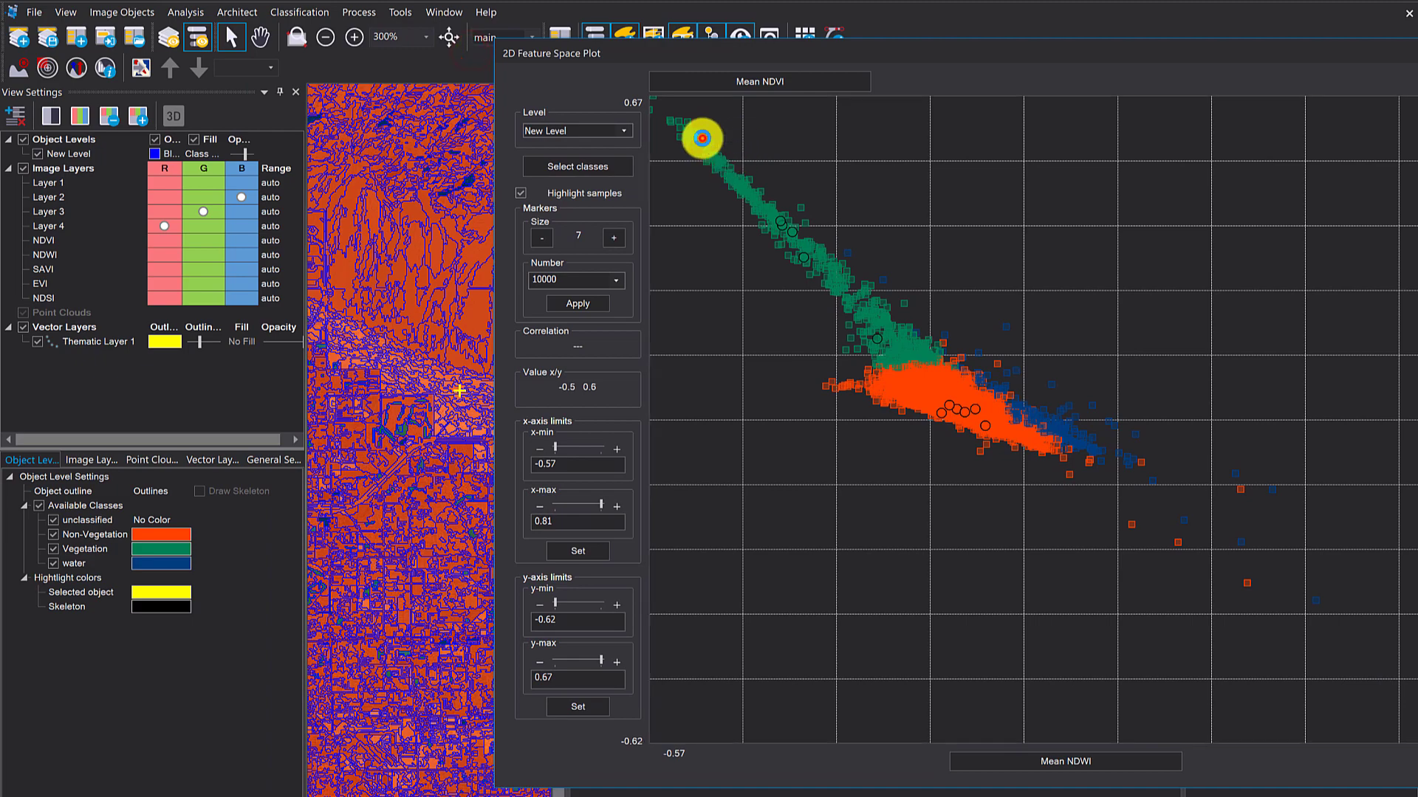
pyautogui.click(702, 139)
pyautogui.scroll(5, 443, 354)
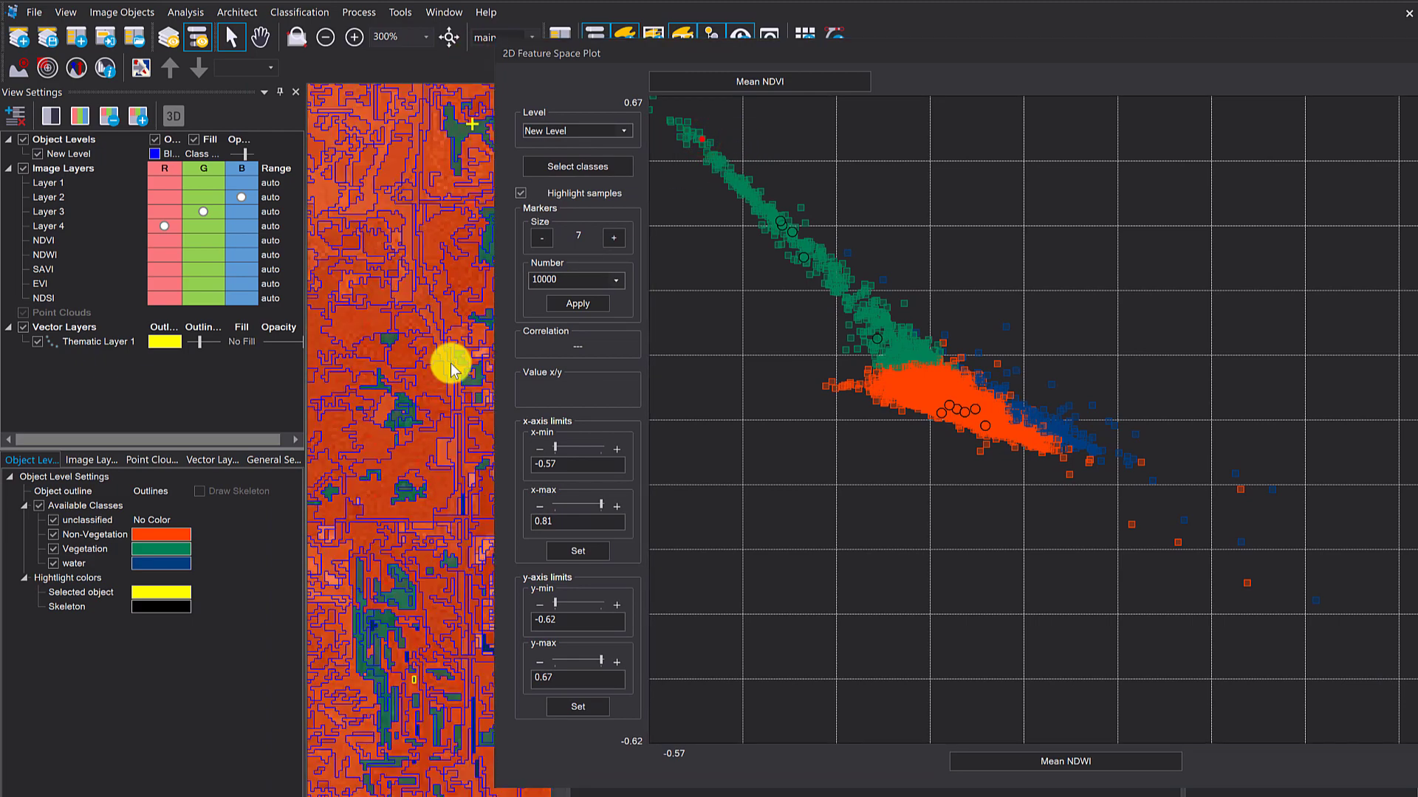
pyautogui.click(770, 220)
pyautogui.click(765, 209)
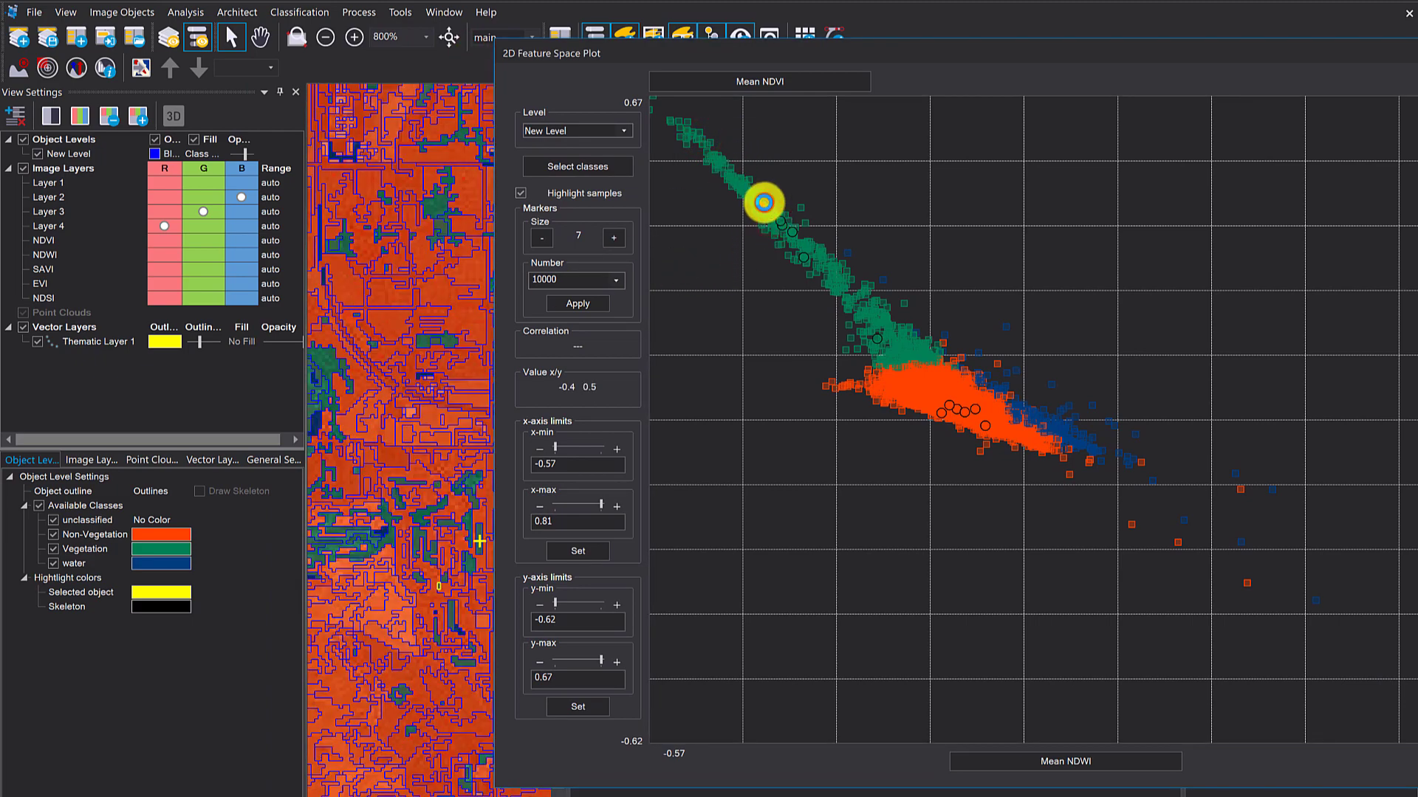
# Step: Set the plot's Y axis feature to Area (Pxl) from the Extent geometry features
pyautogui.click(804, 77)
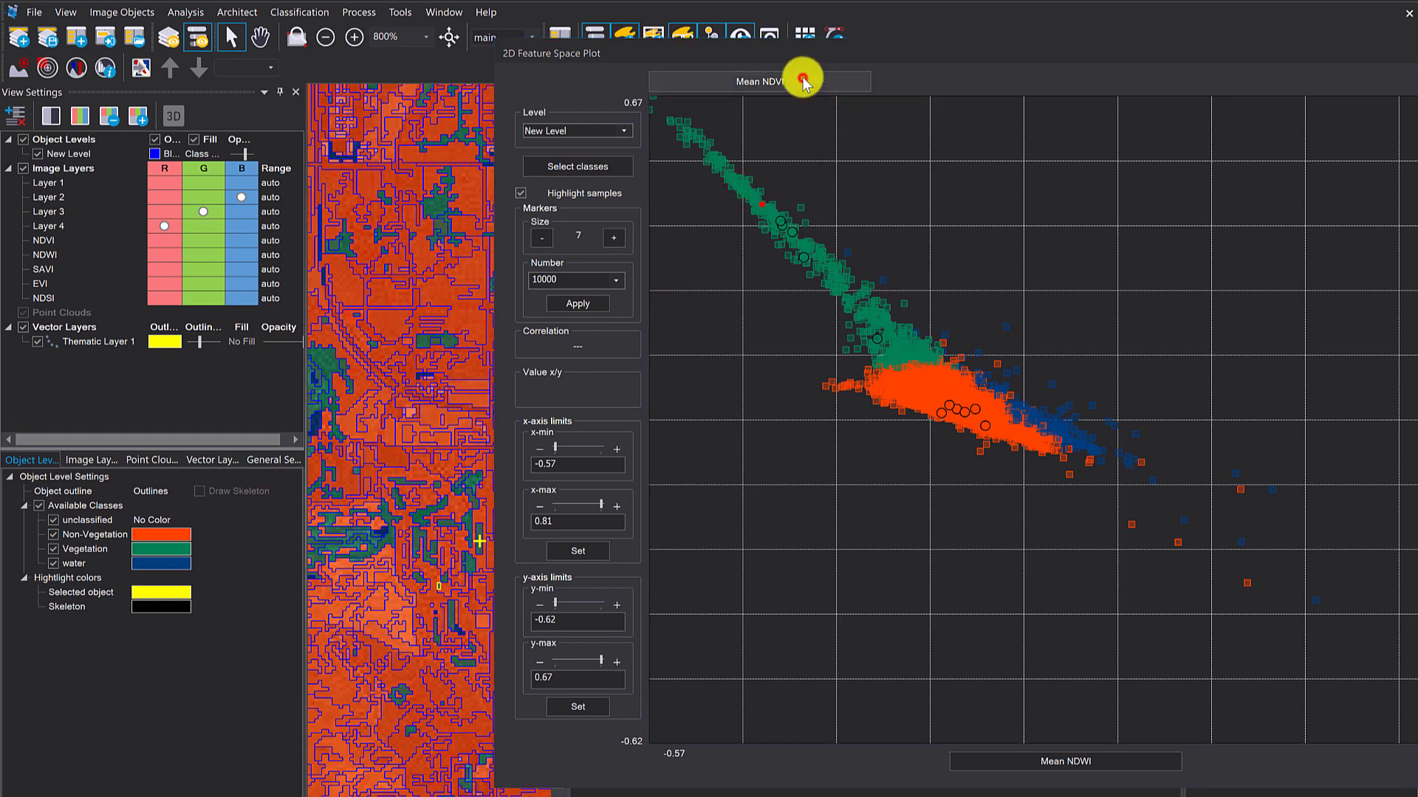
pyautogui.click(655, 277)
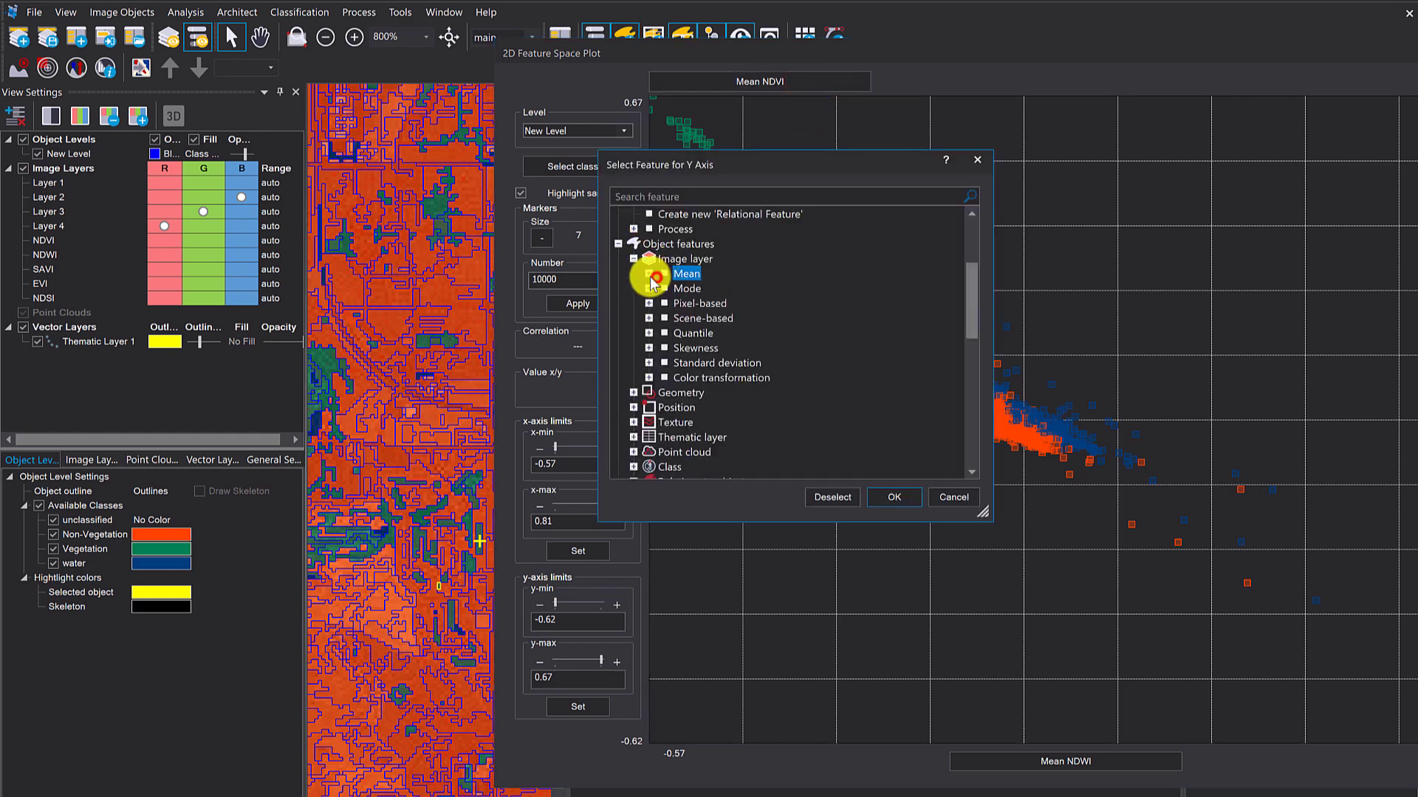
pyautogui.click(633, 393)
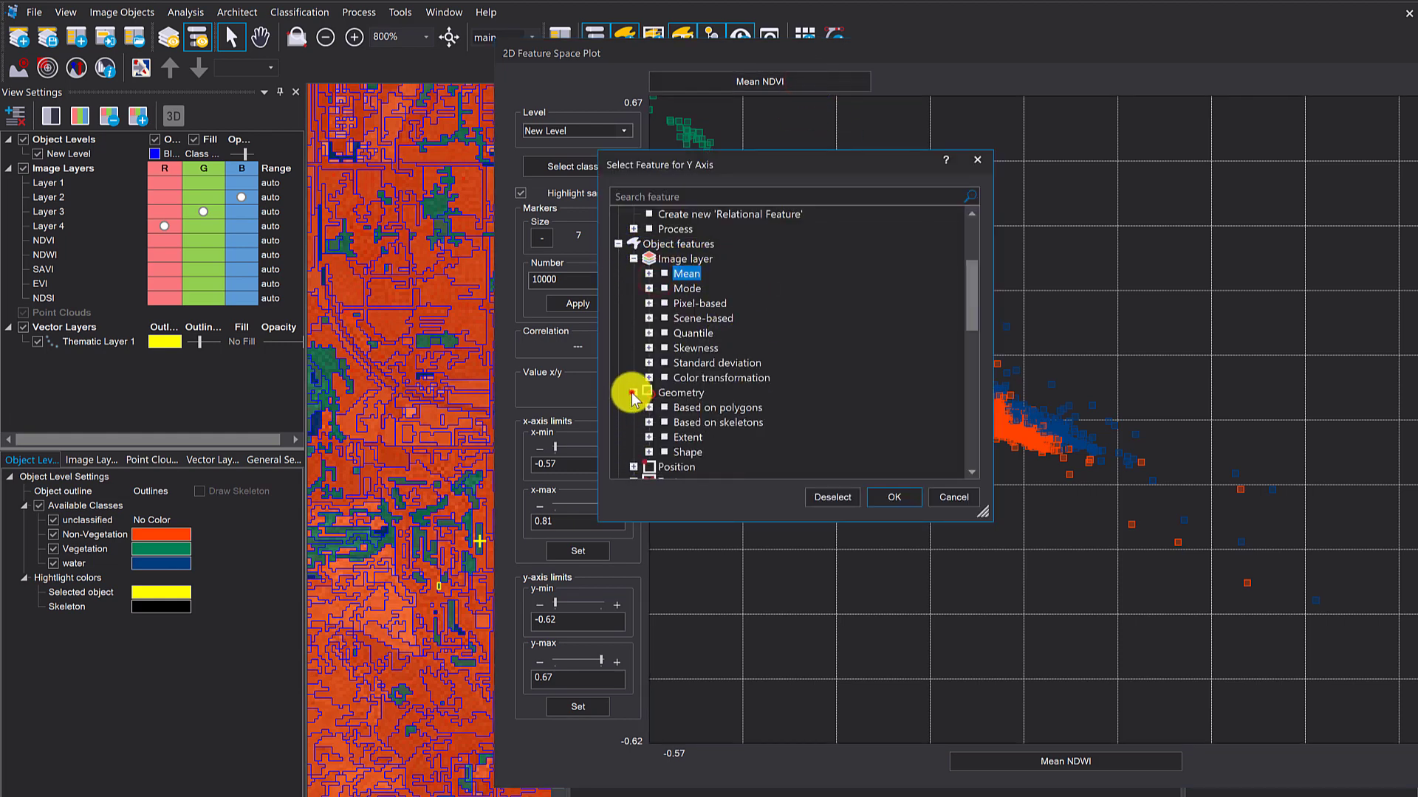
pyautogui.click(649, 438)
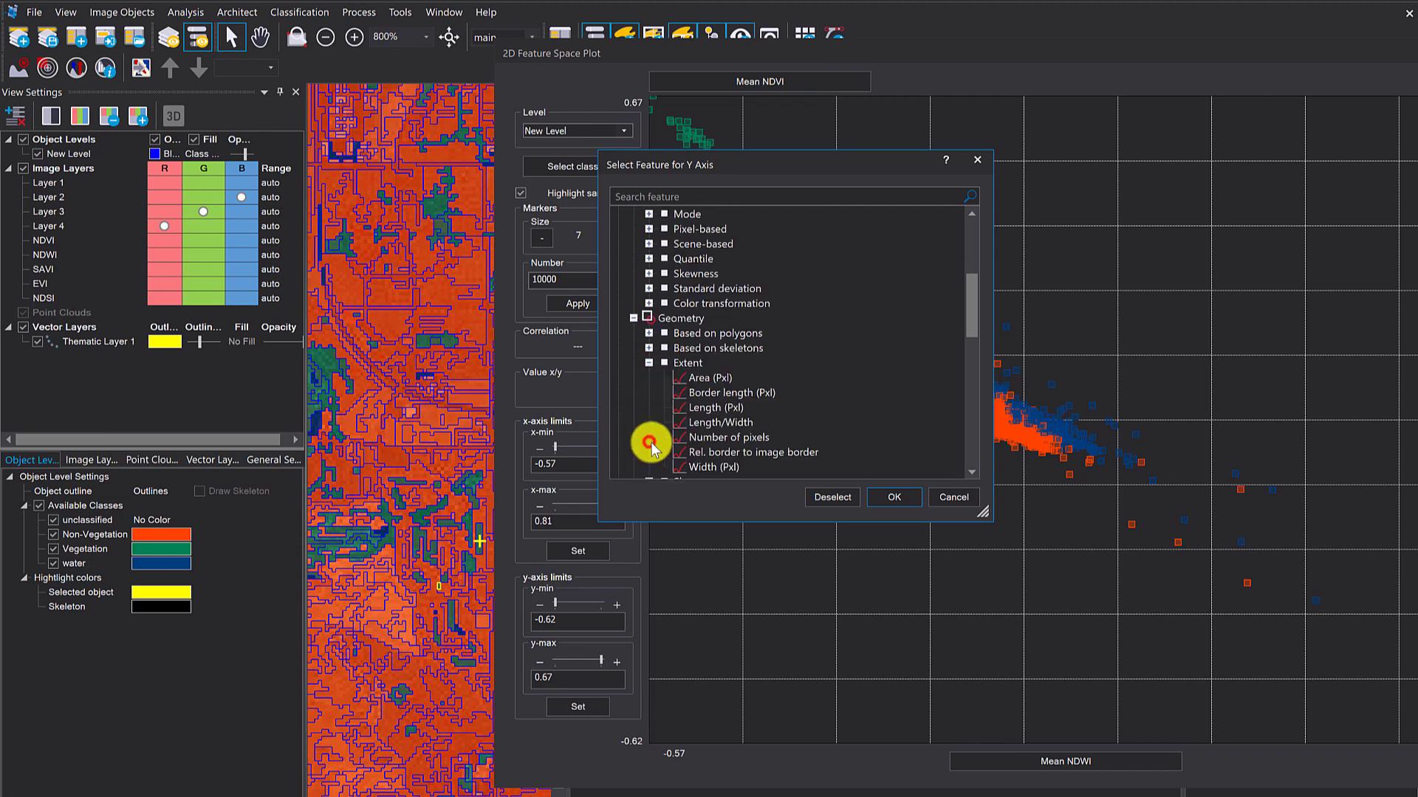
pyautogui.doubleClick(714, 378)
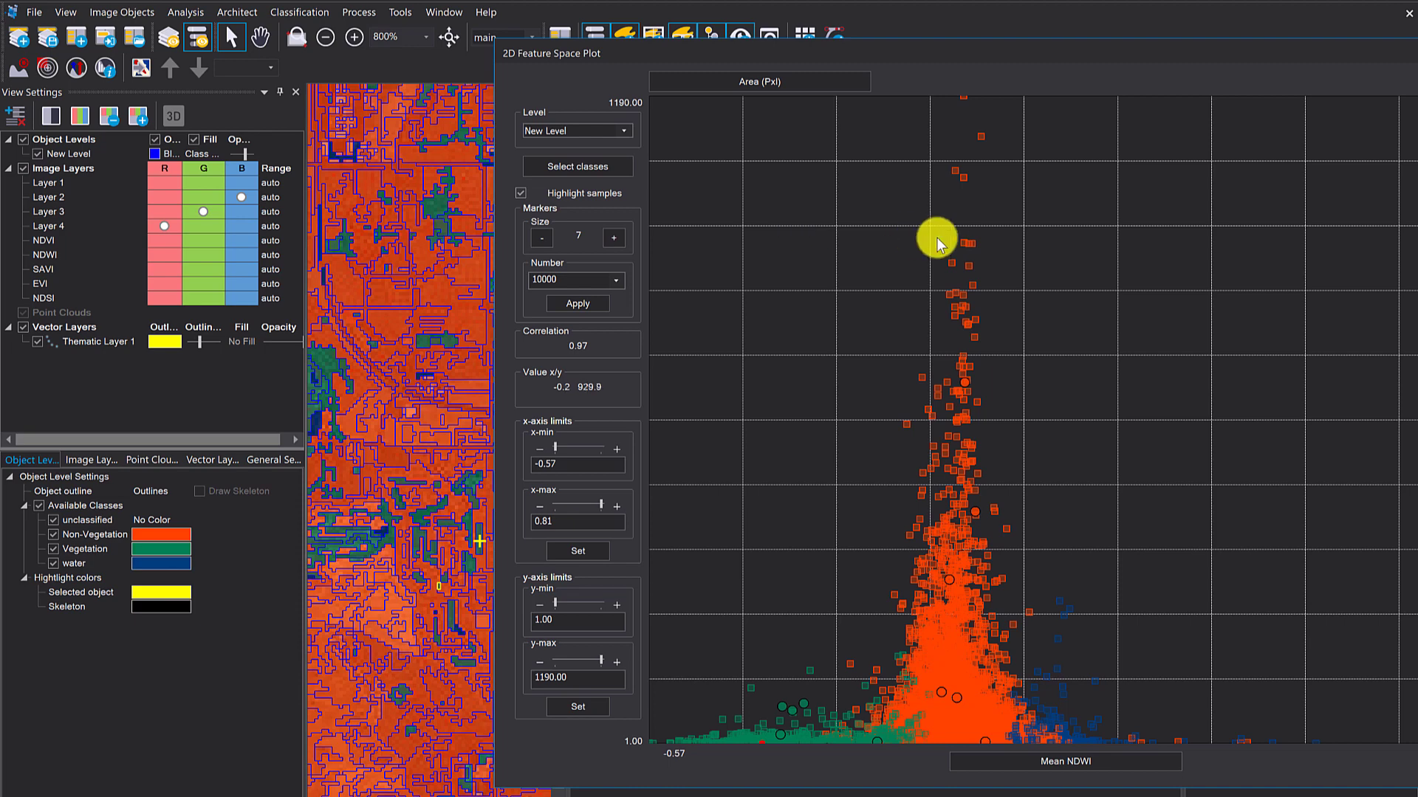
pyautogui.click(865, 85)
pyautogui.scroll(-5, 796, 427)
pyautogui.scroll(10, 796, 427)
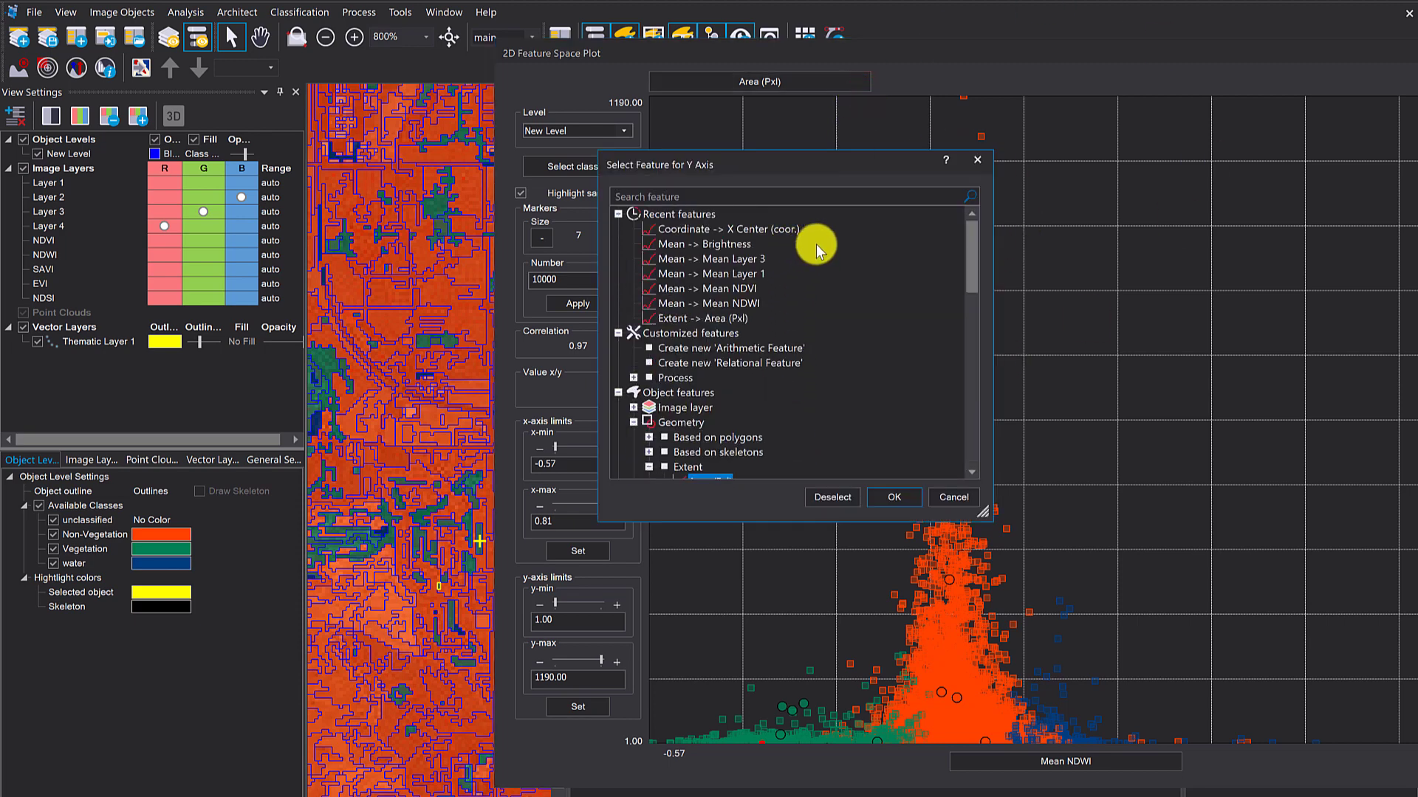
pyautogui.click(986, 162)
# Step: Restrict the feature space plot to the Non-Vegetation class and pick one of its outlying large-area markers
pyautogui.moveTo(945, 60); pyautogui.dragTo(706, 51)
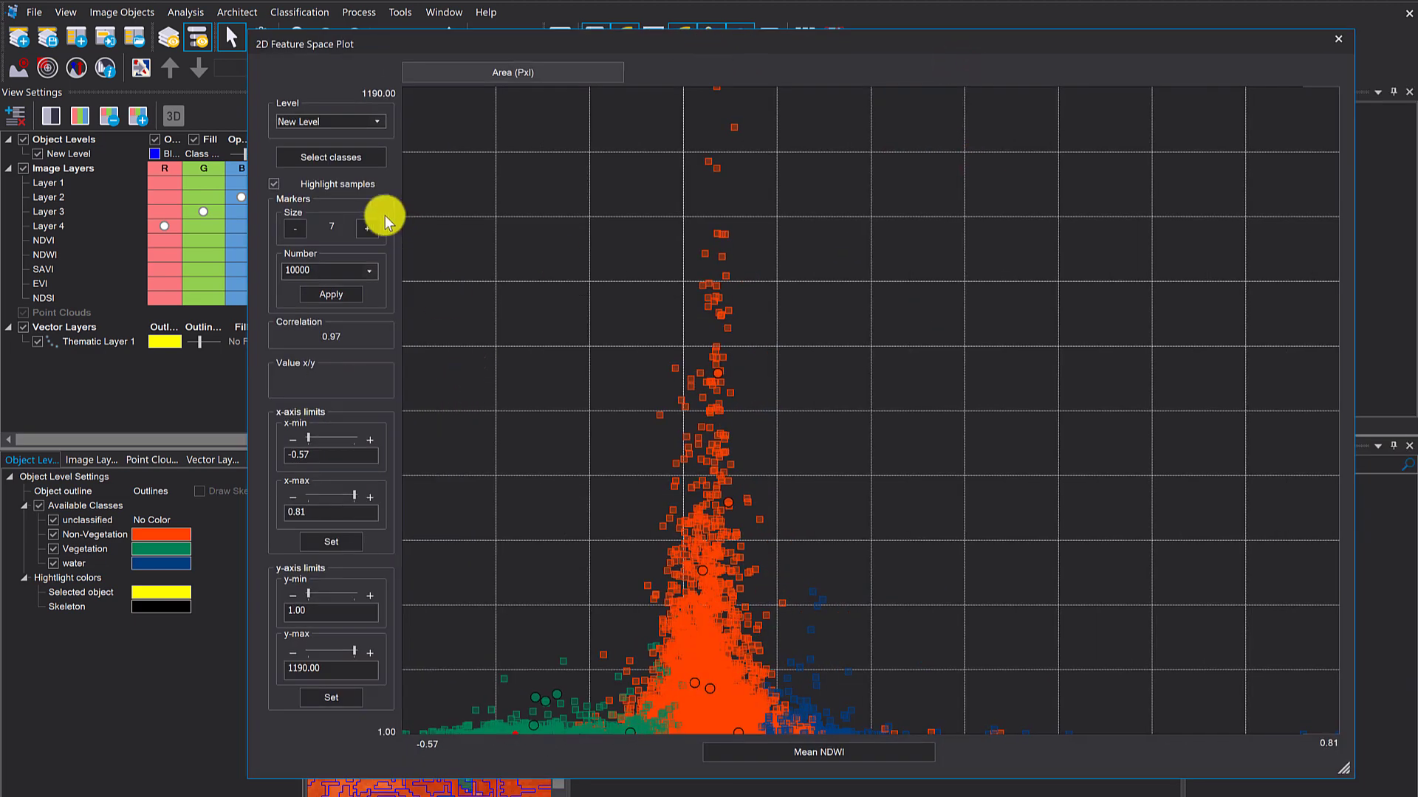
pyautogui.click(340, 164)
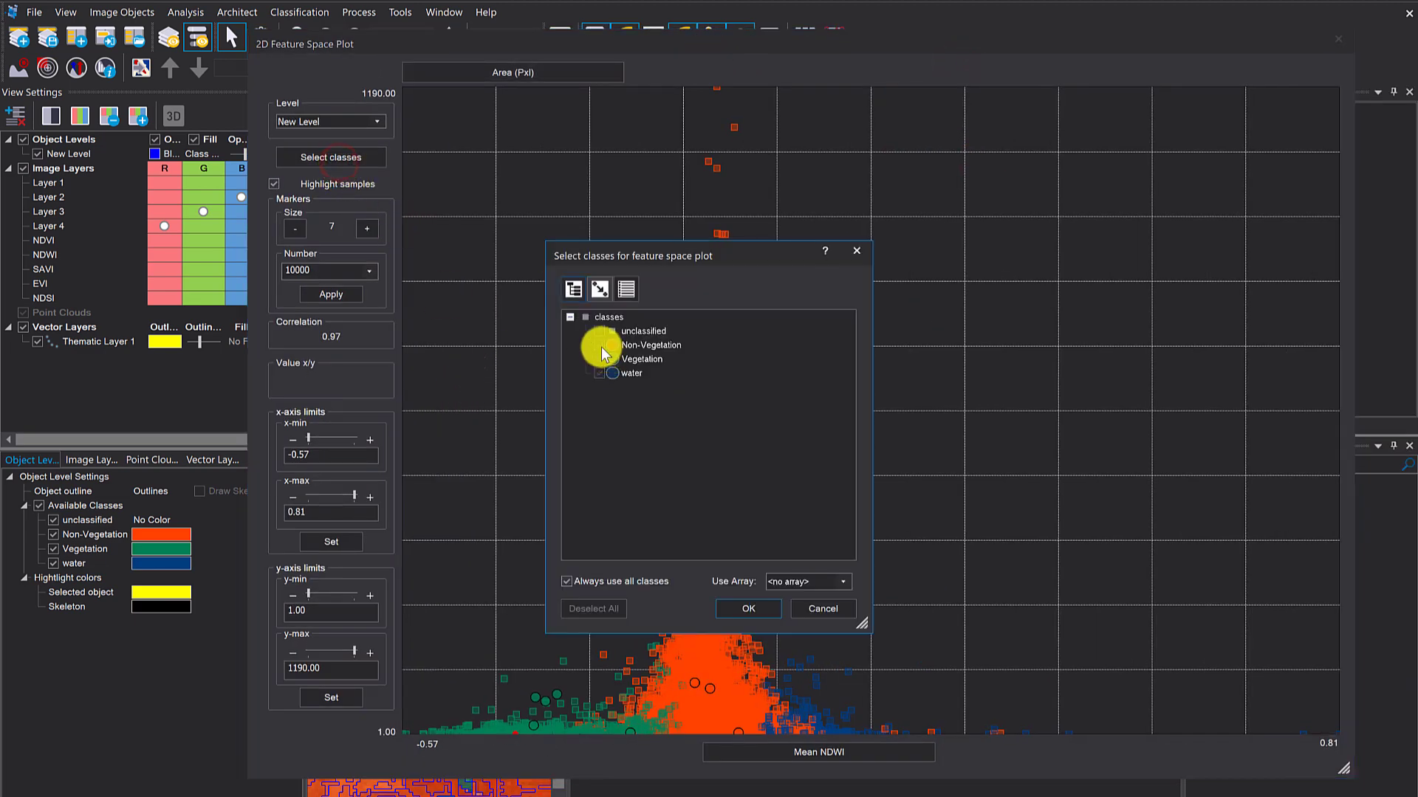
pyautogui.click(565, 581)
pyautogui.click(601, 322)
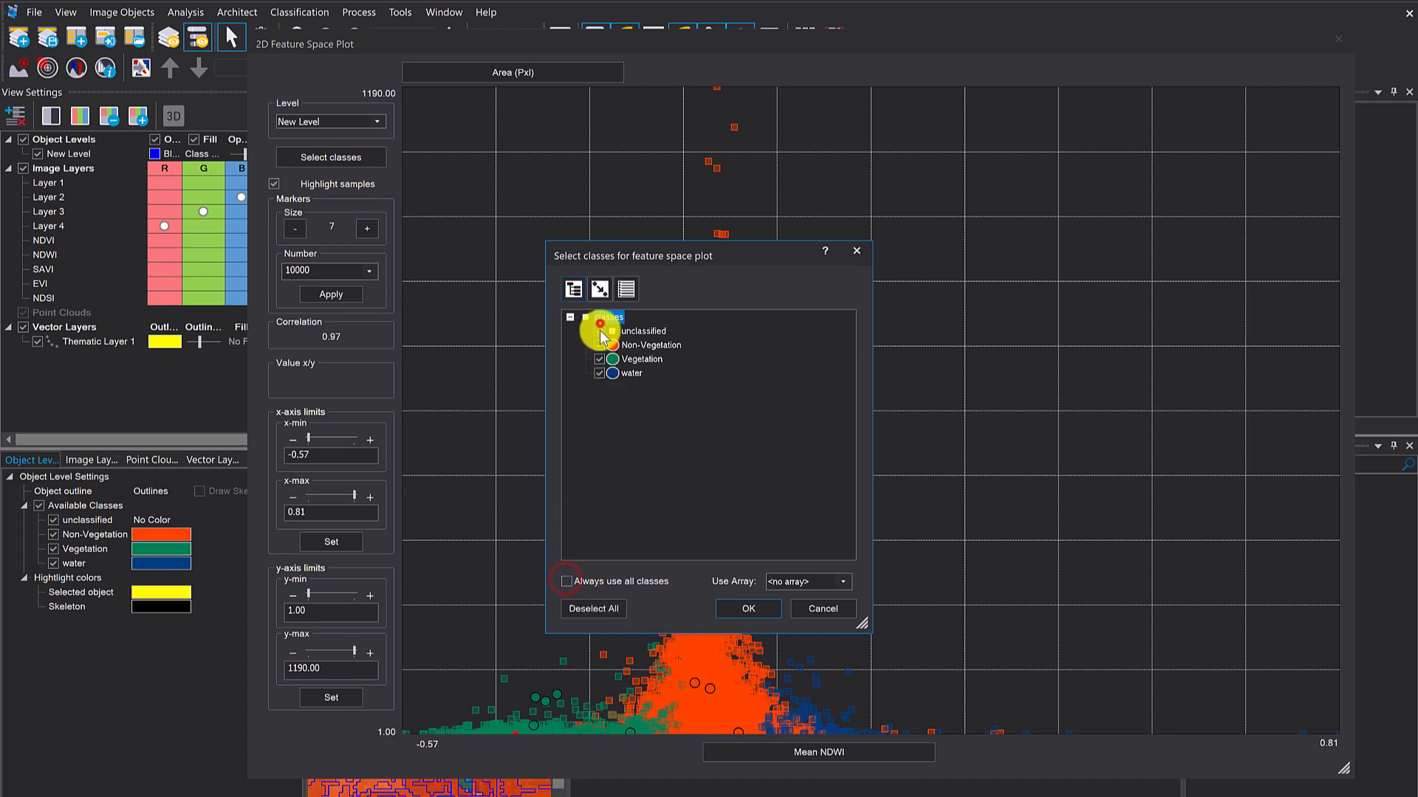
pyautogui.click(748, 608)
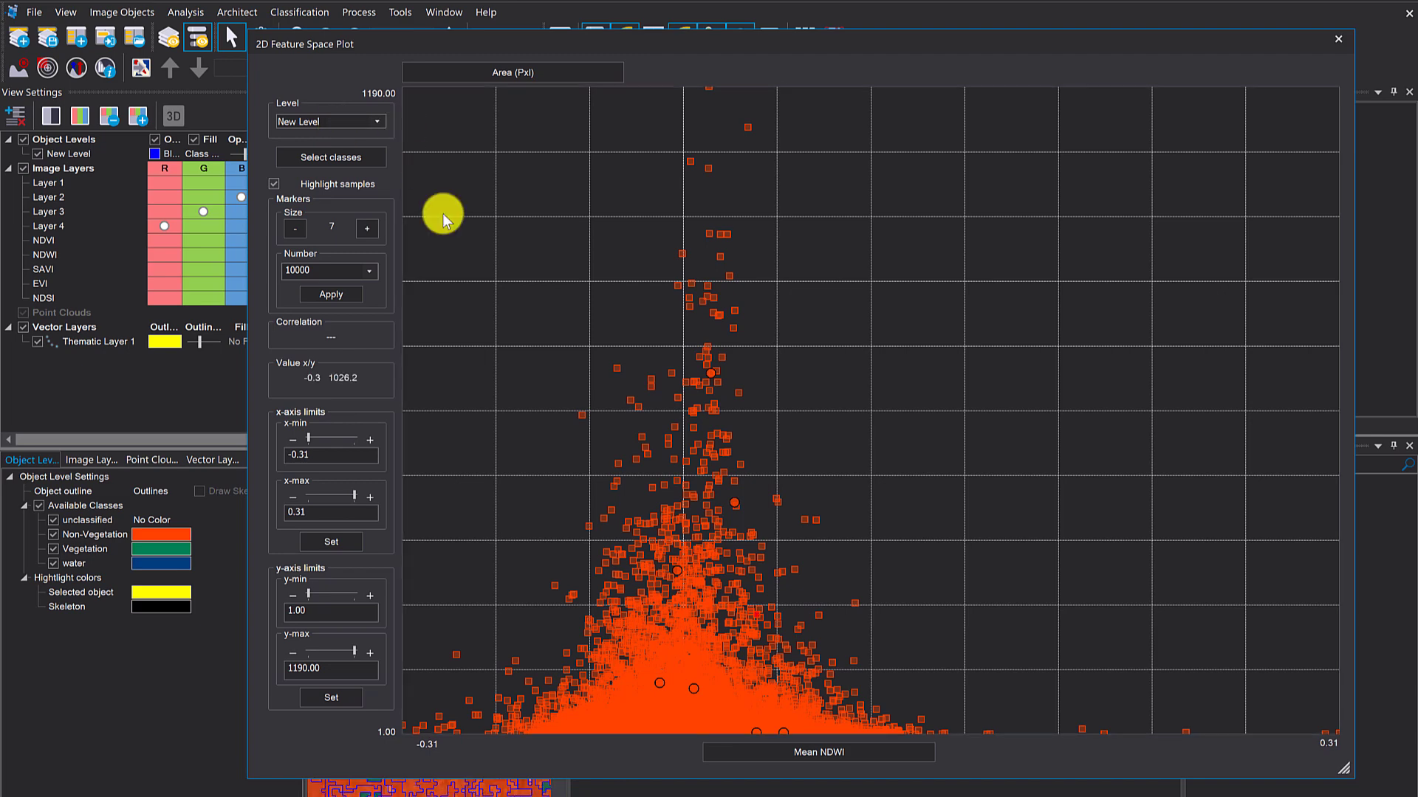
pyautogui.click(640, 425)
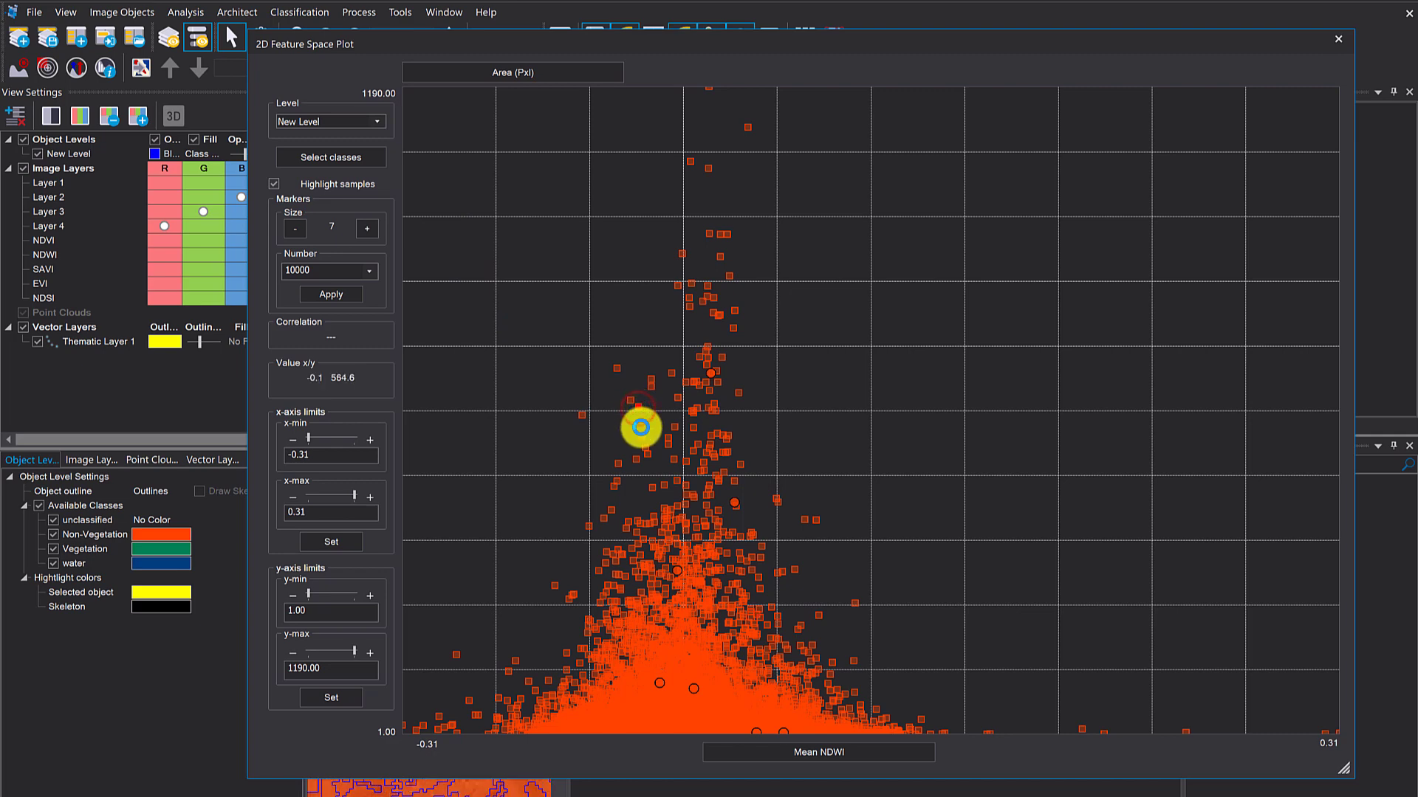